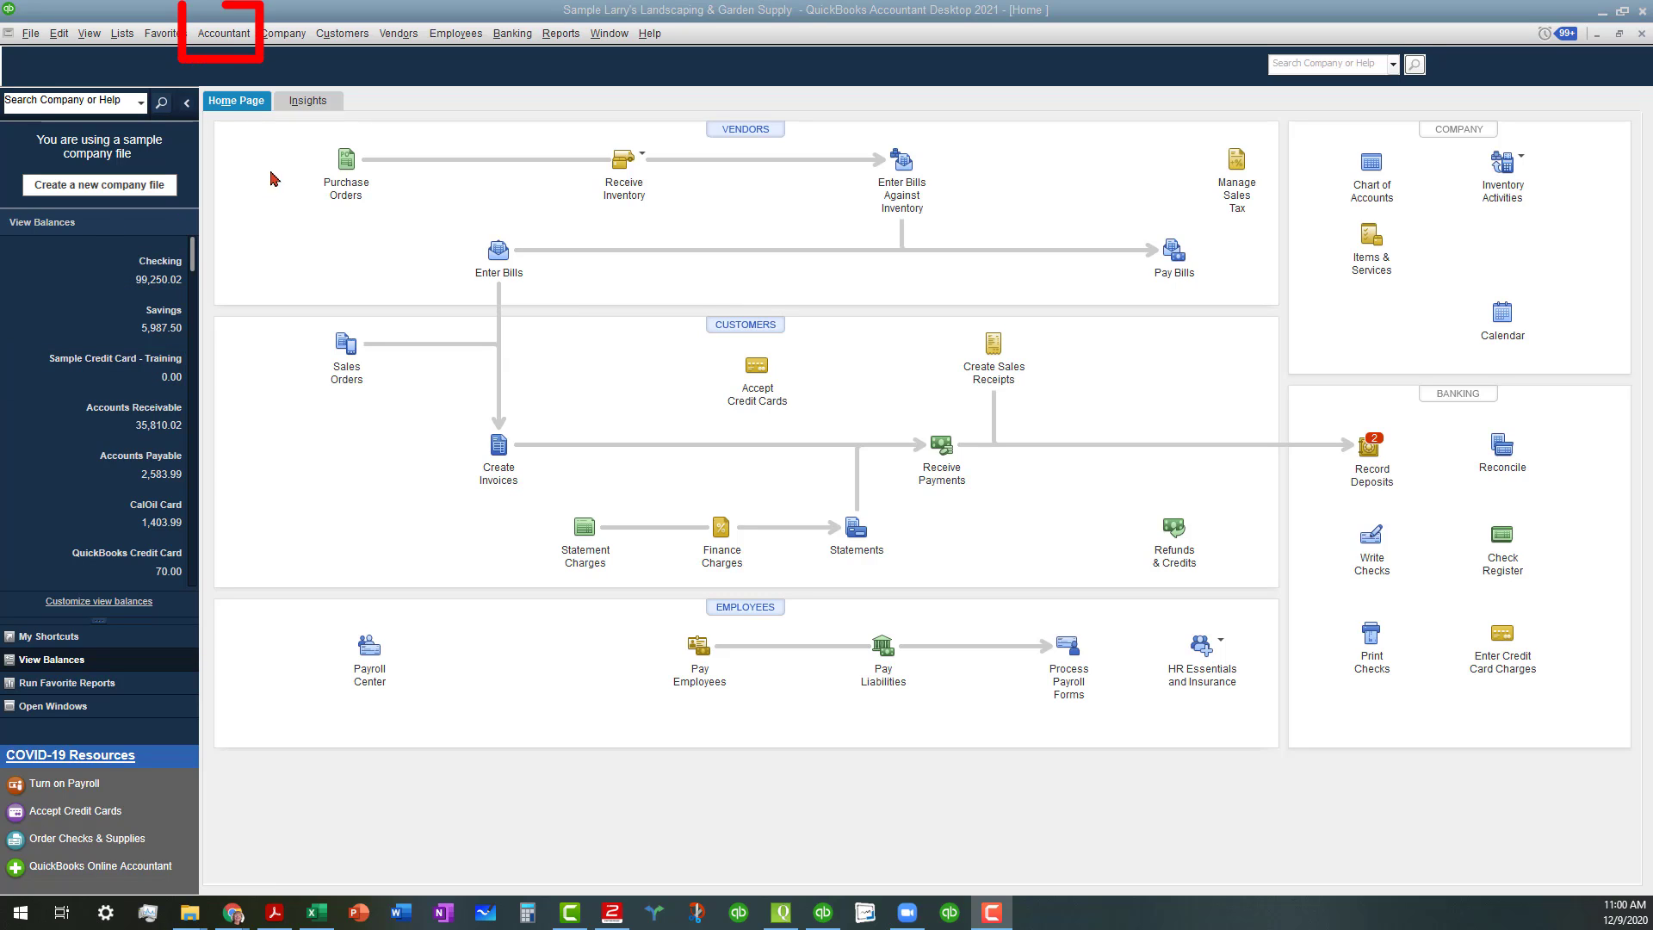
- Open Batch Enter Transactions for Credit Card Charges & Credits on Sample Credit Card - Training
left_click(223, 34)
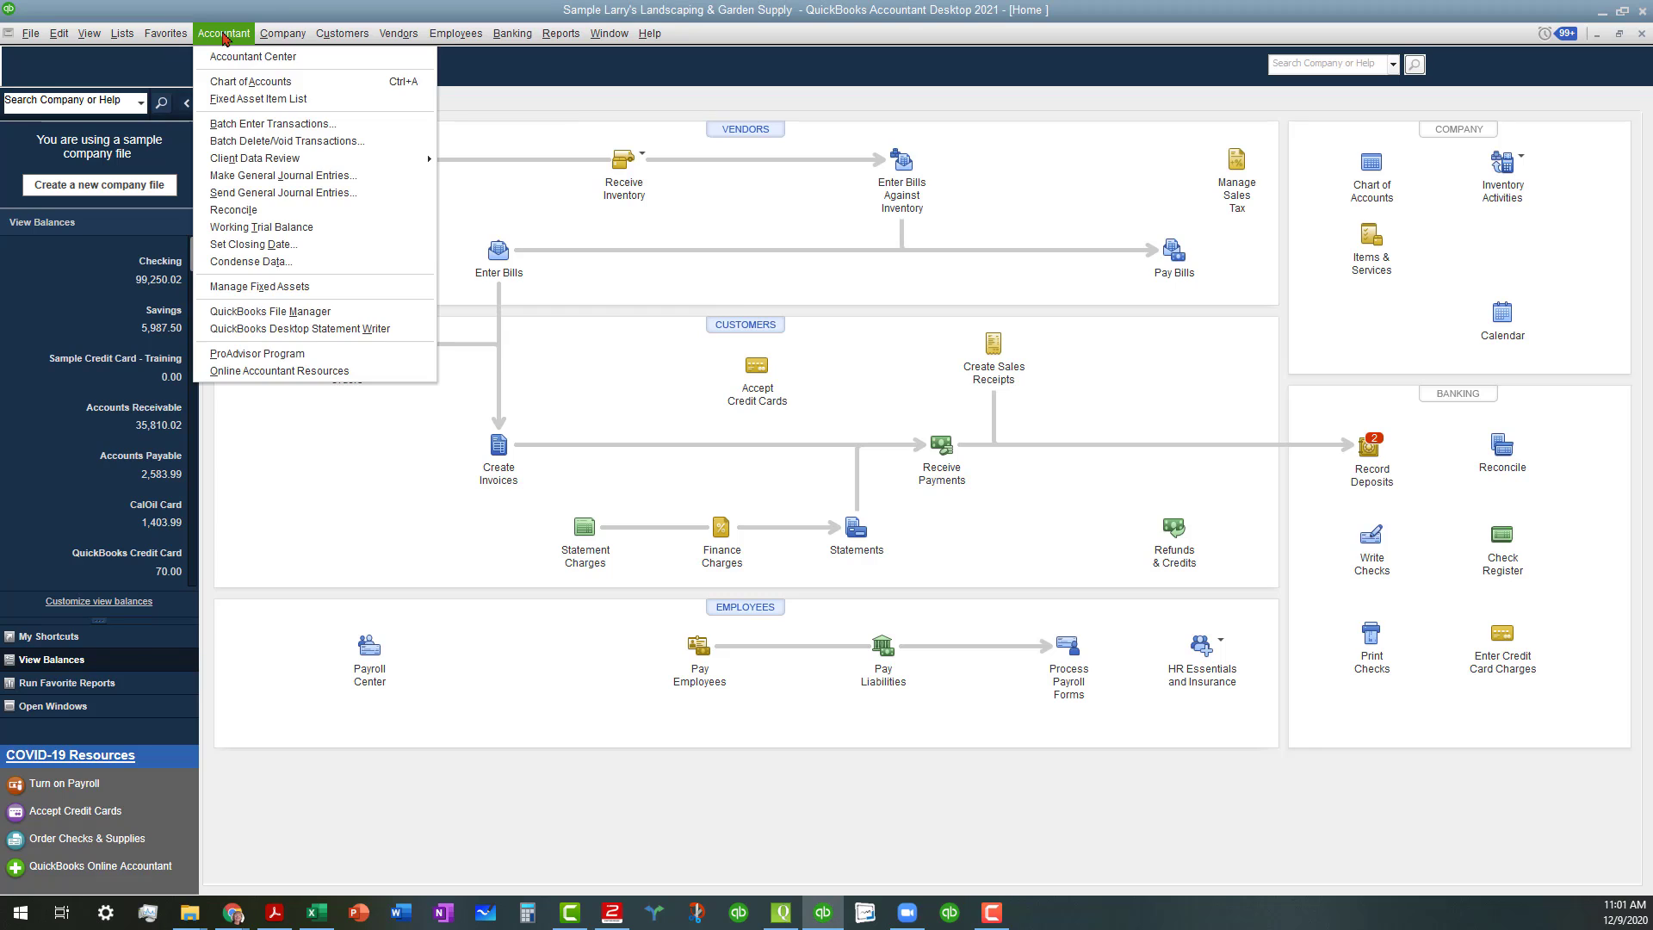
left_click(229, 126)
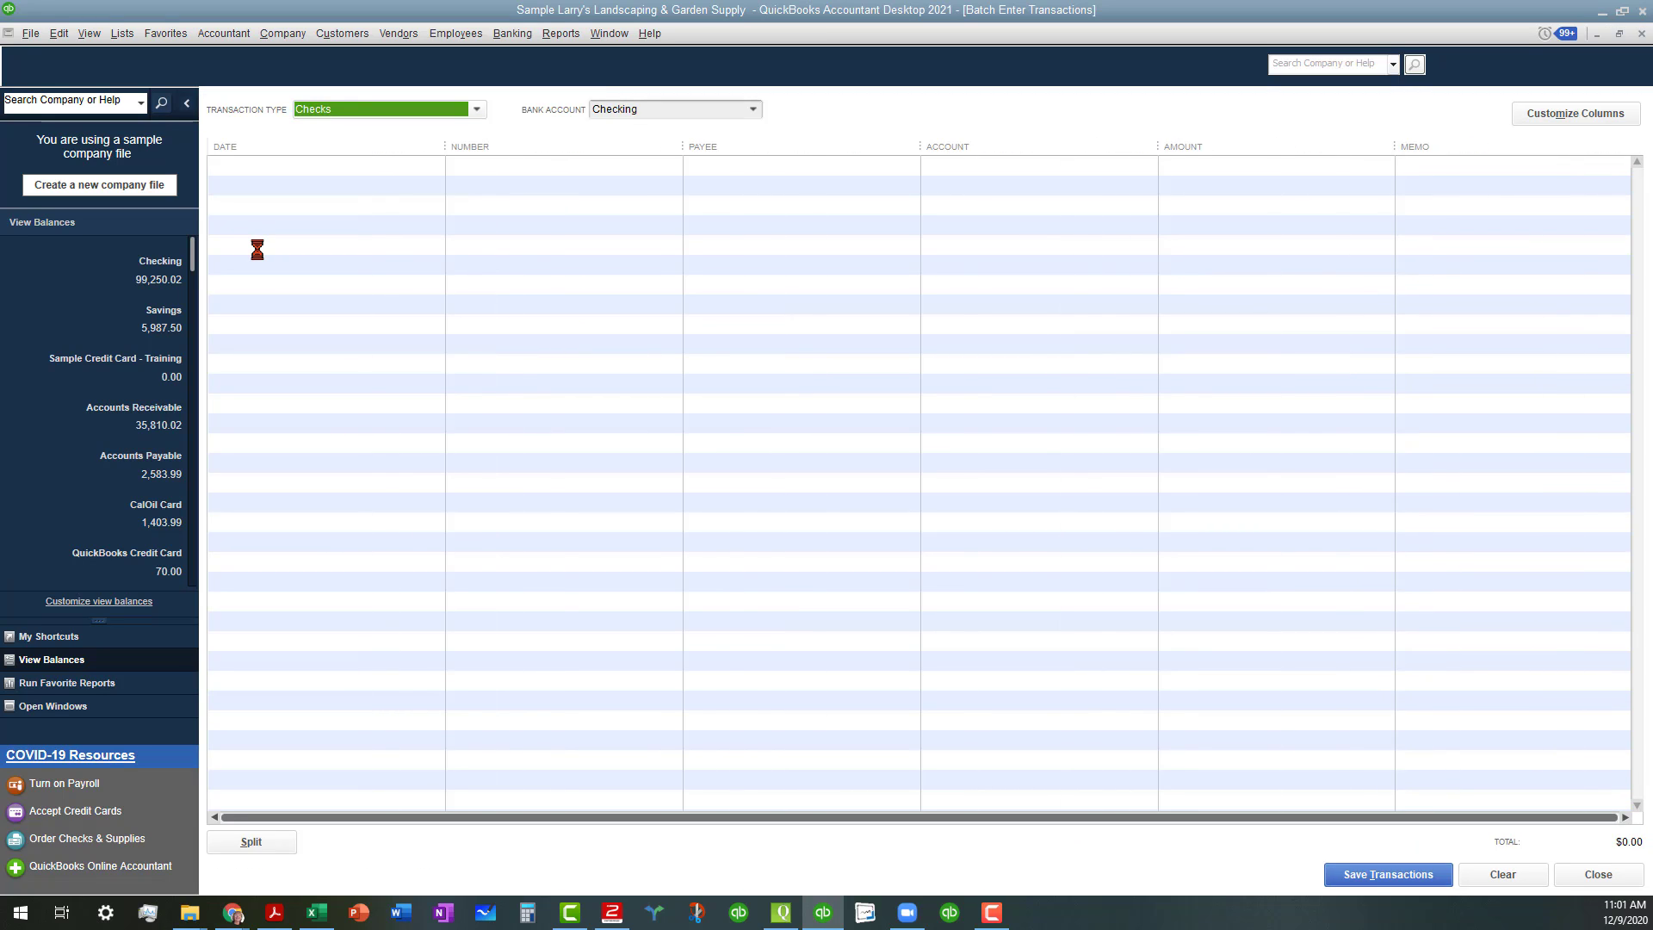
left_click(476, 110)
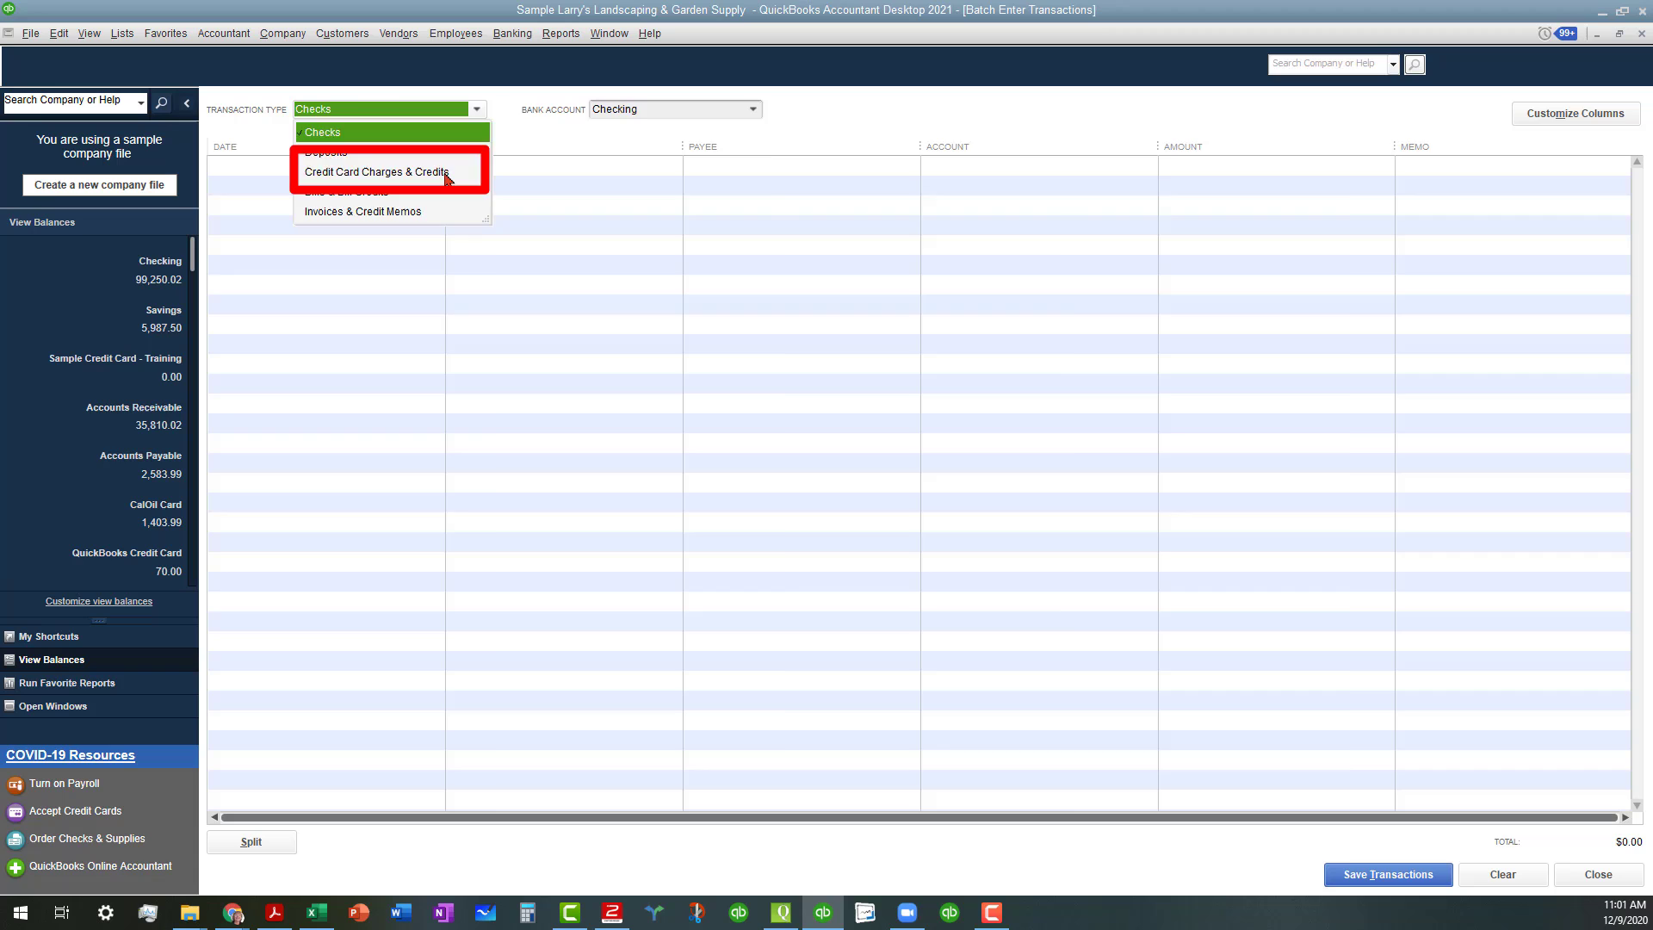
left_click(446, 174)
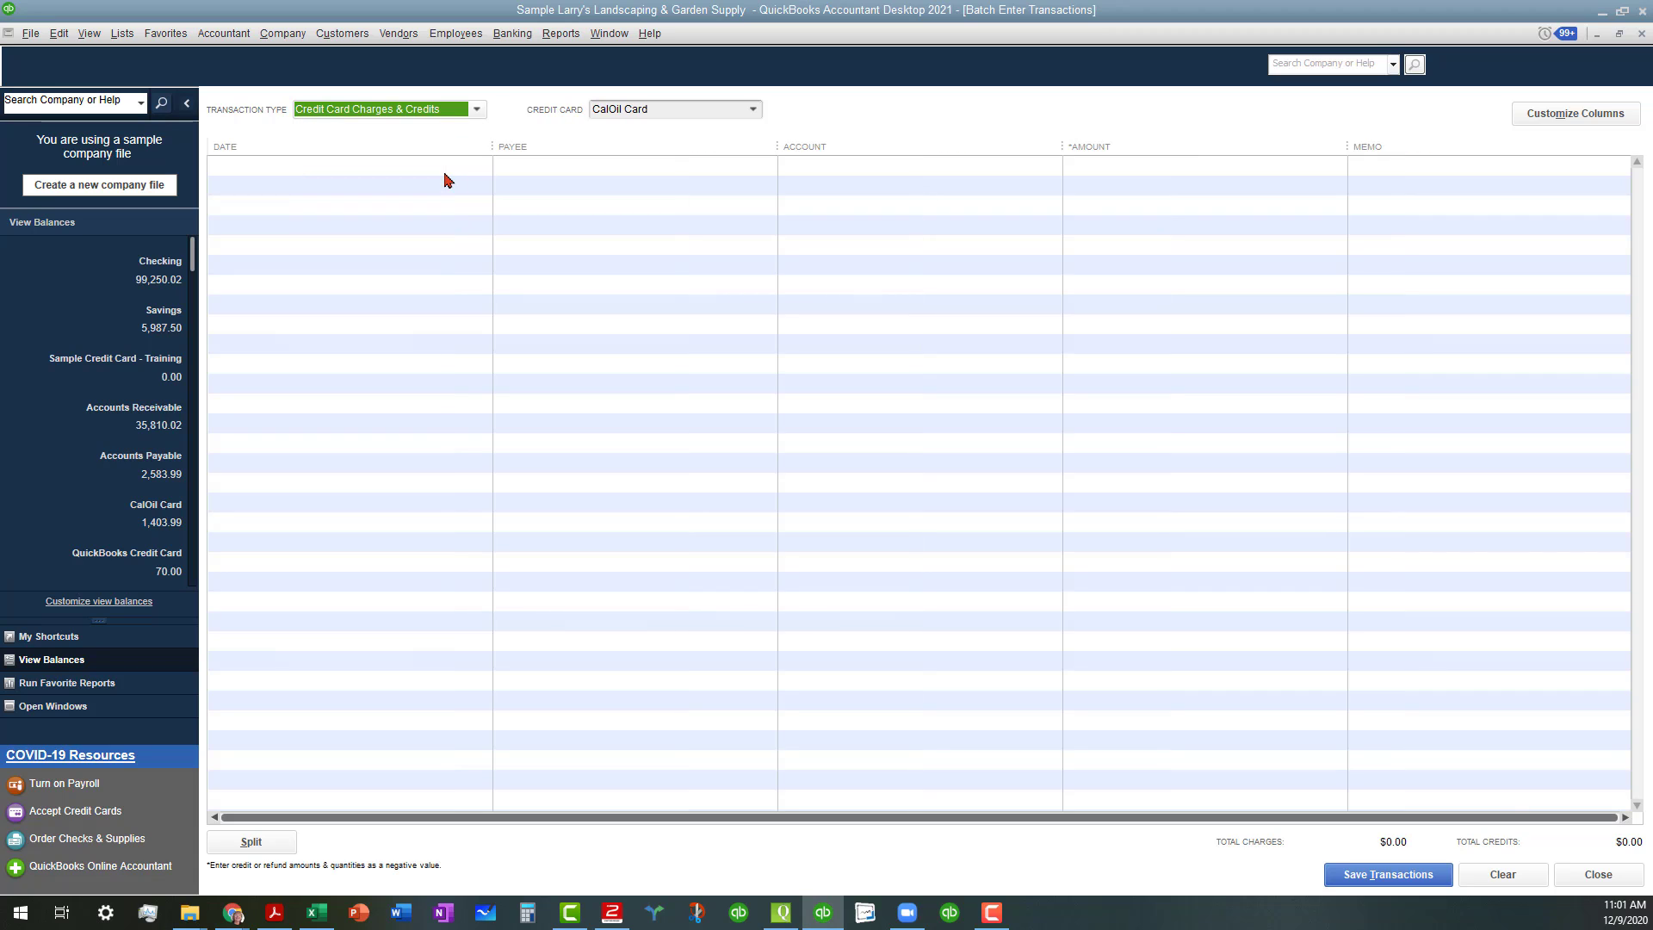
left_click(754, 110)
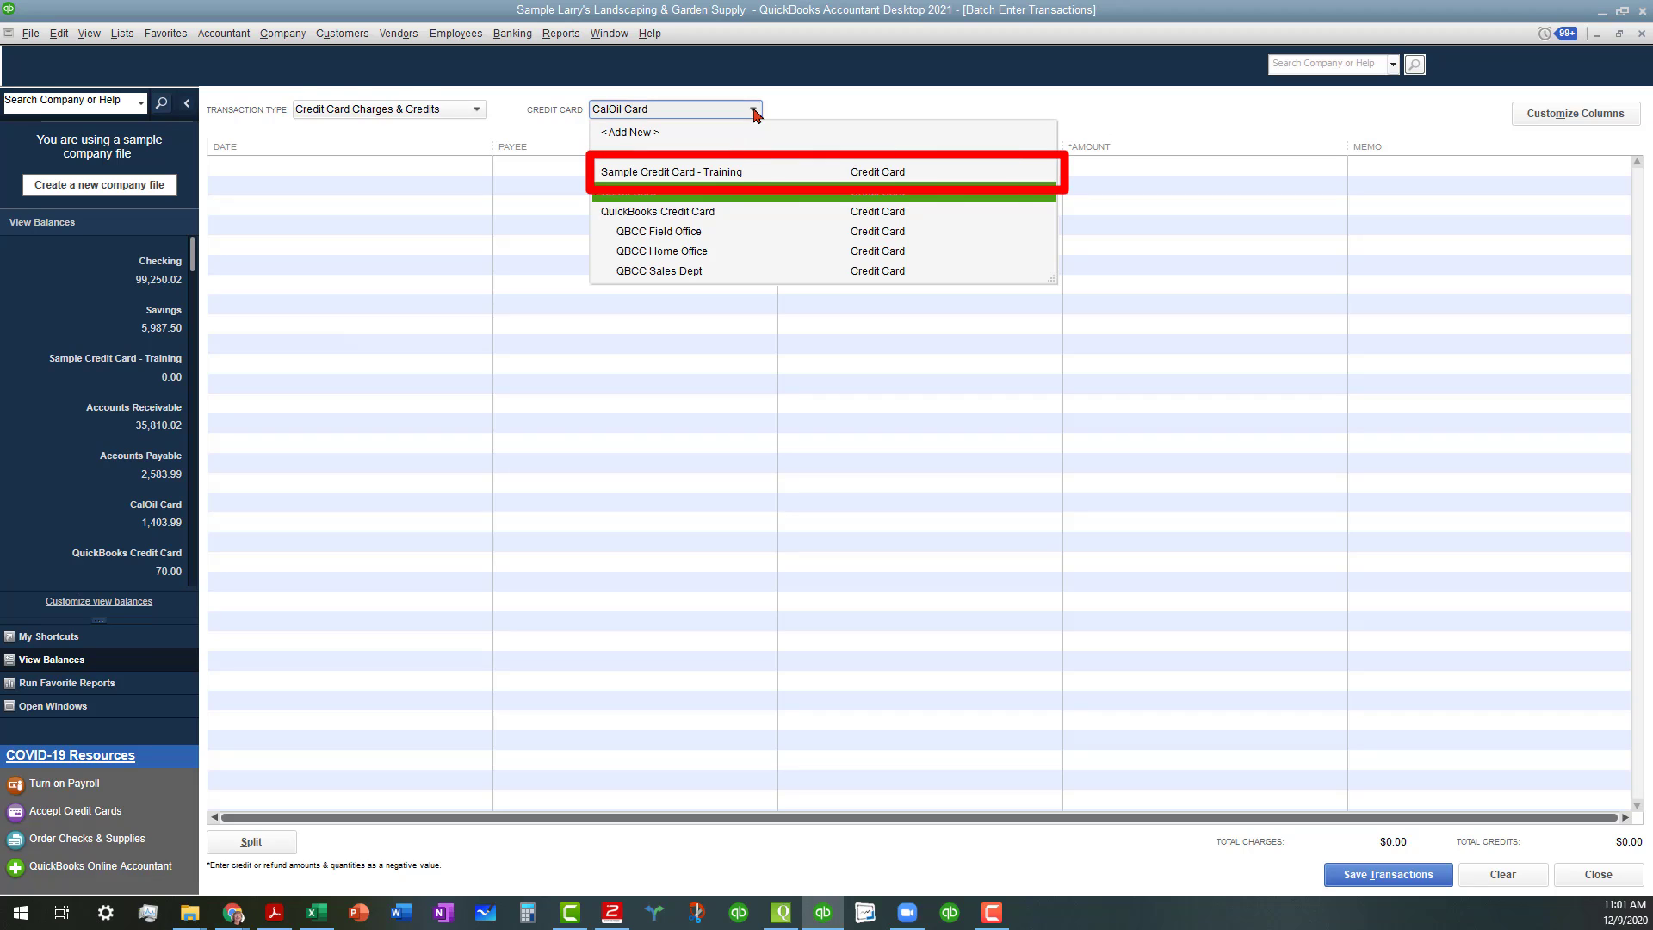
left_click(738, 175)
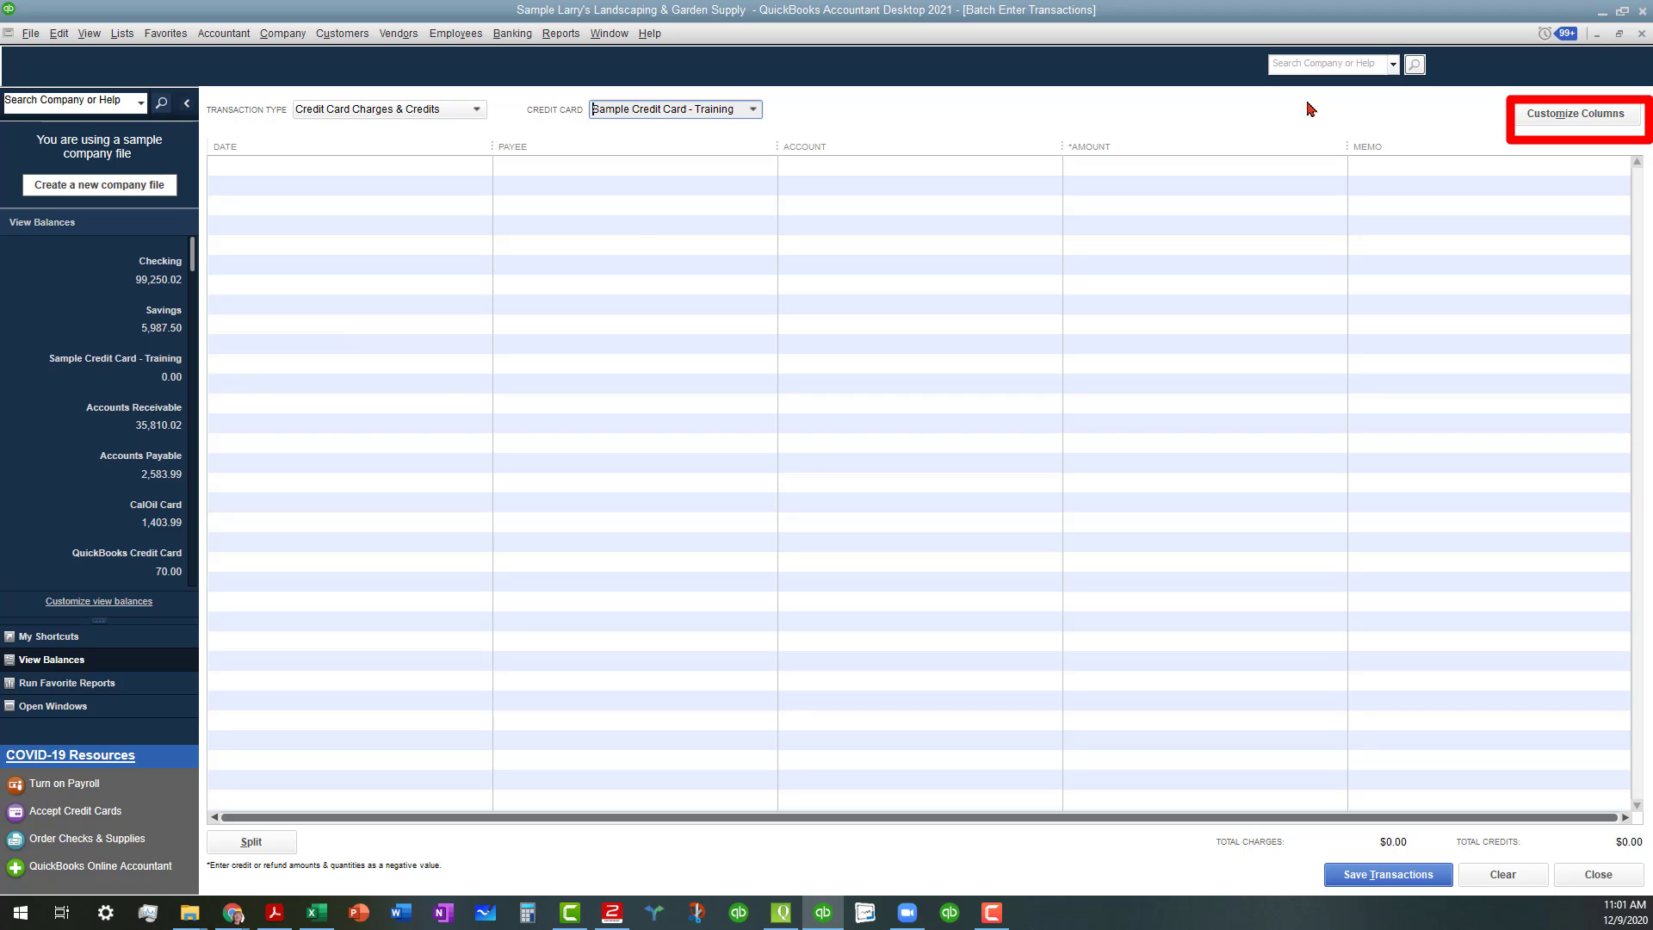
left_click(1580, 118)
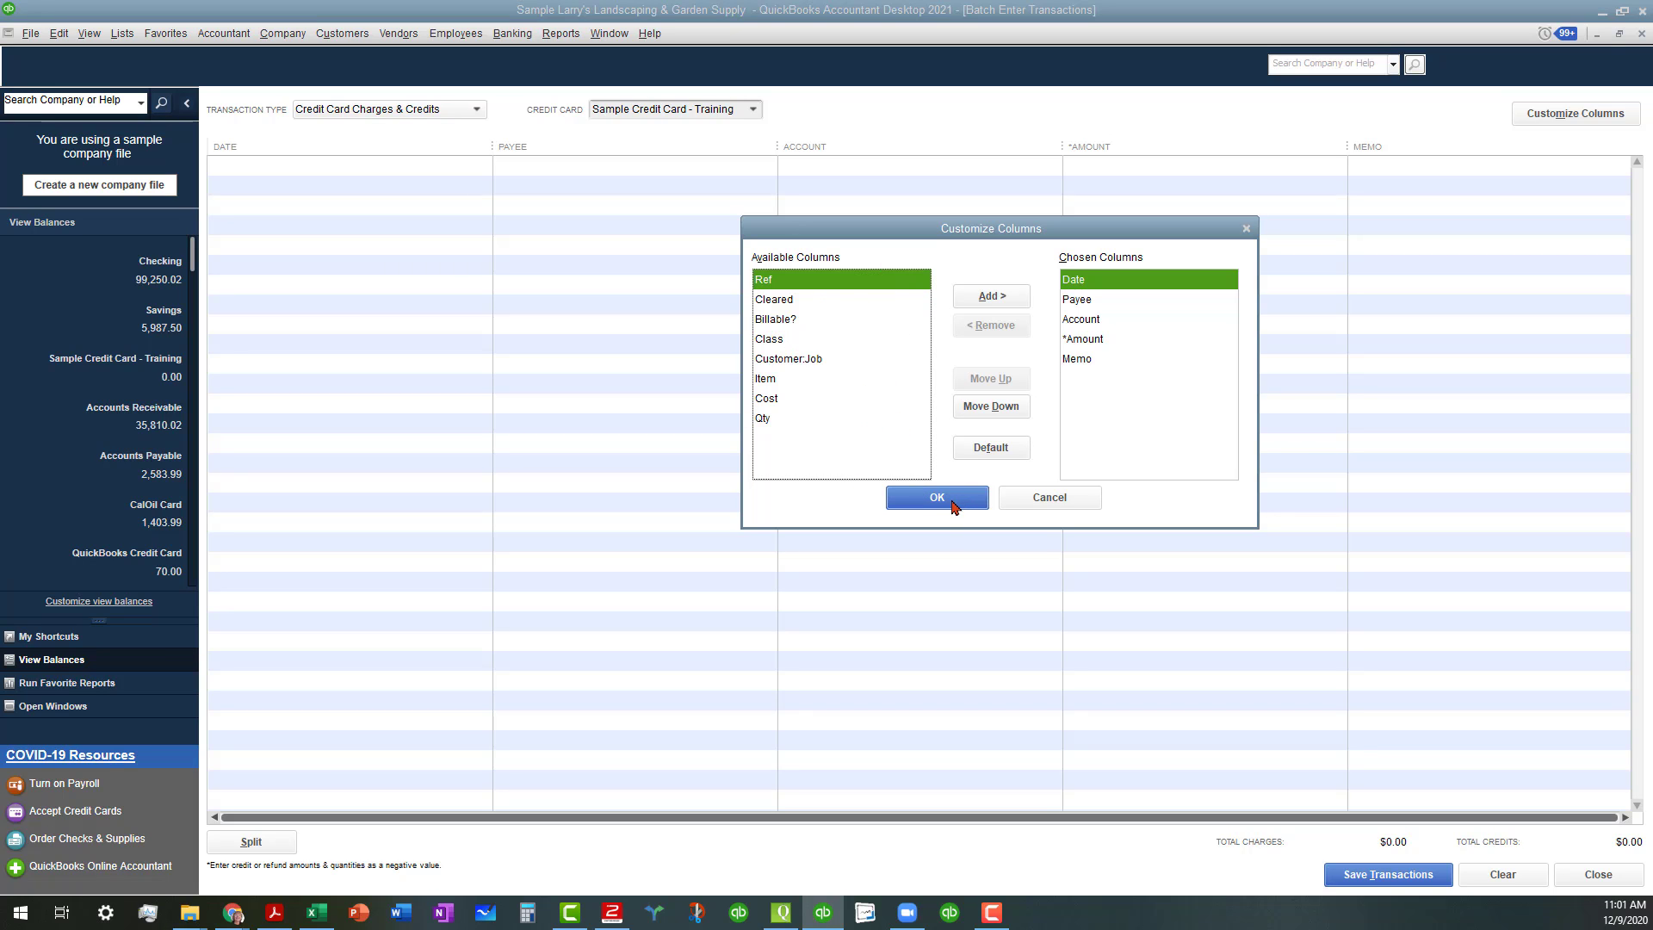
left_click(1049, 500)
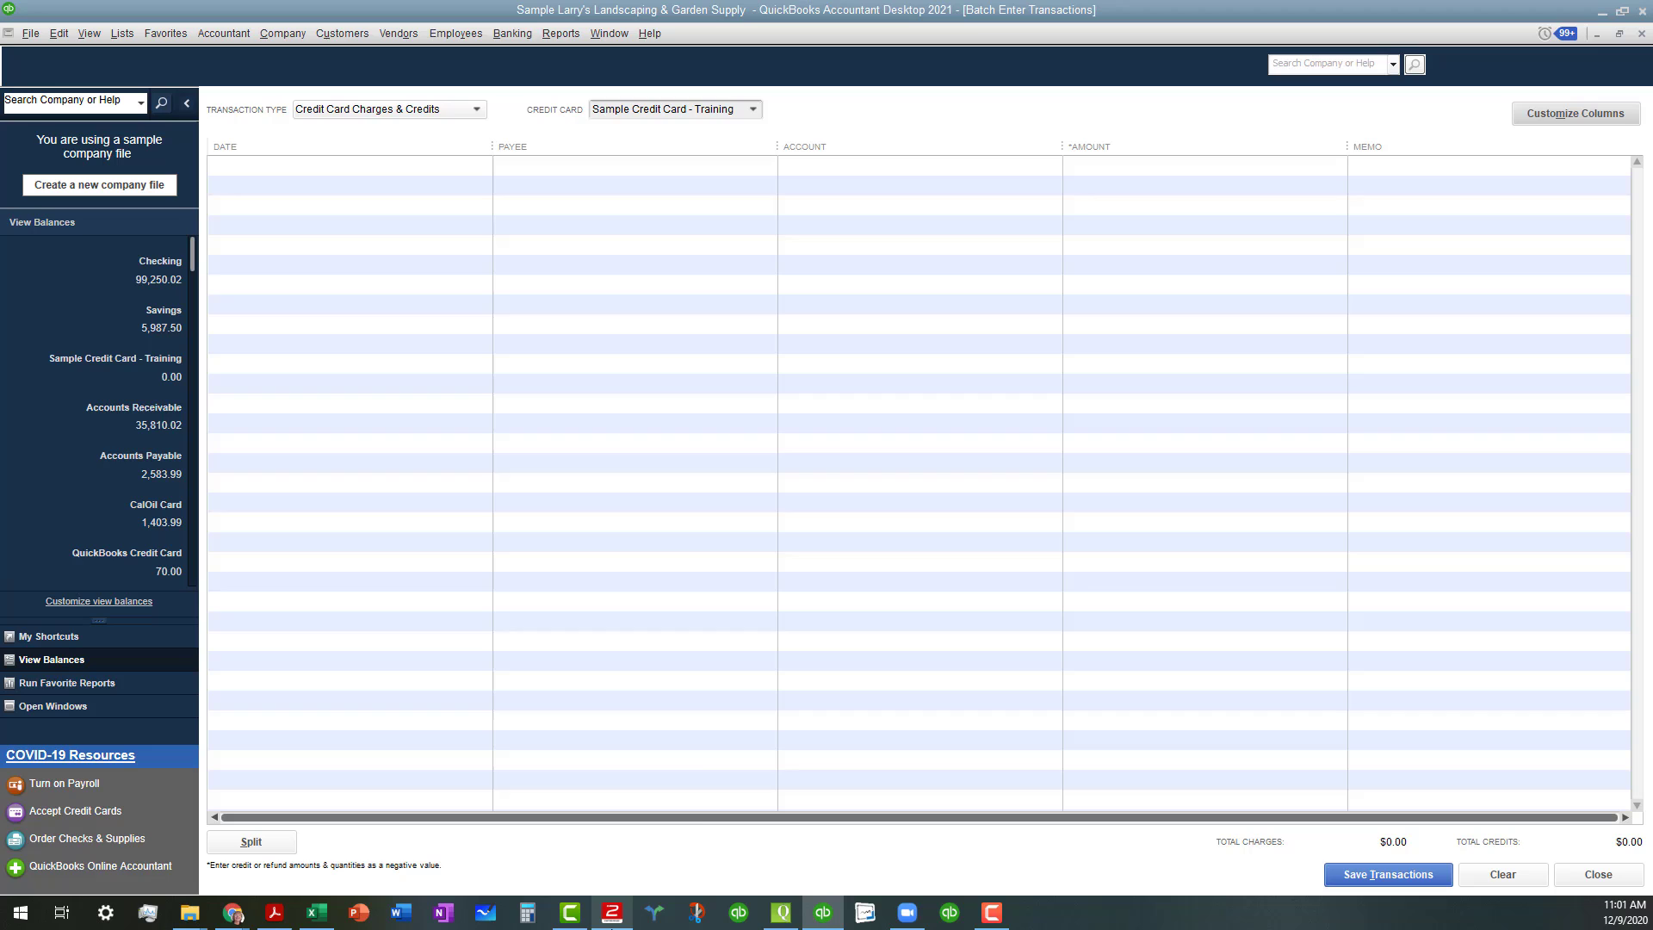
- Minimize the PDFtoExcel.com Chrome window to bring the QuickBooks batch grid back
mouse_move(605, 919)
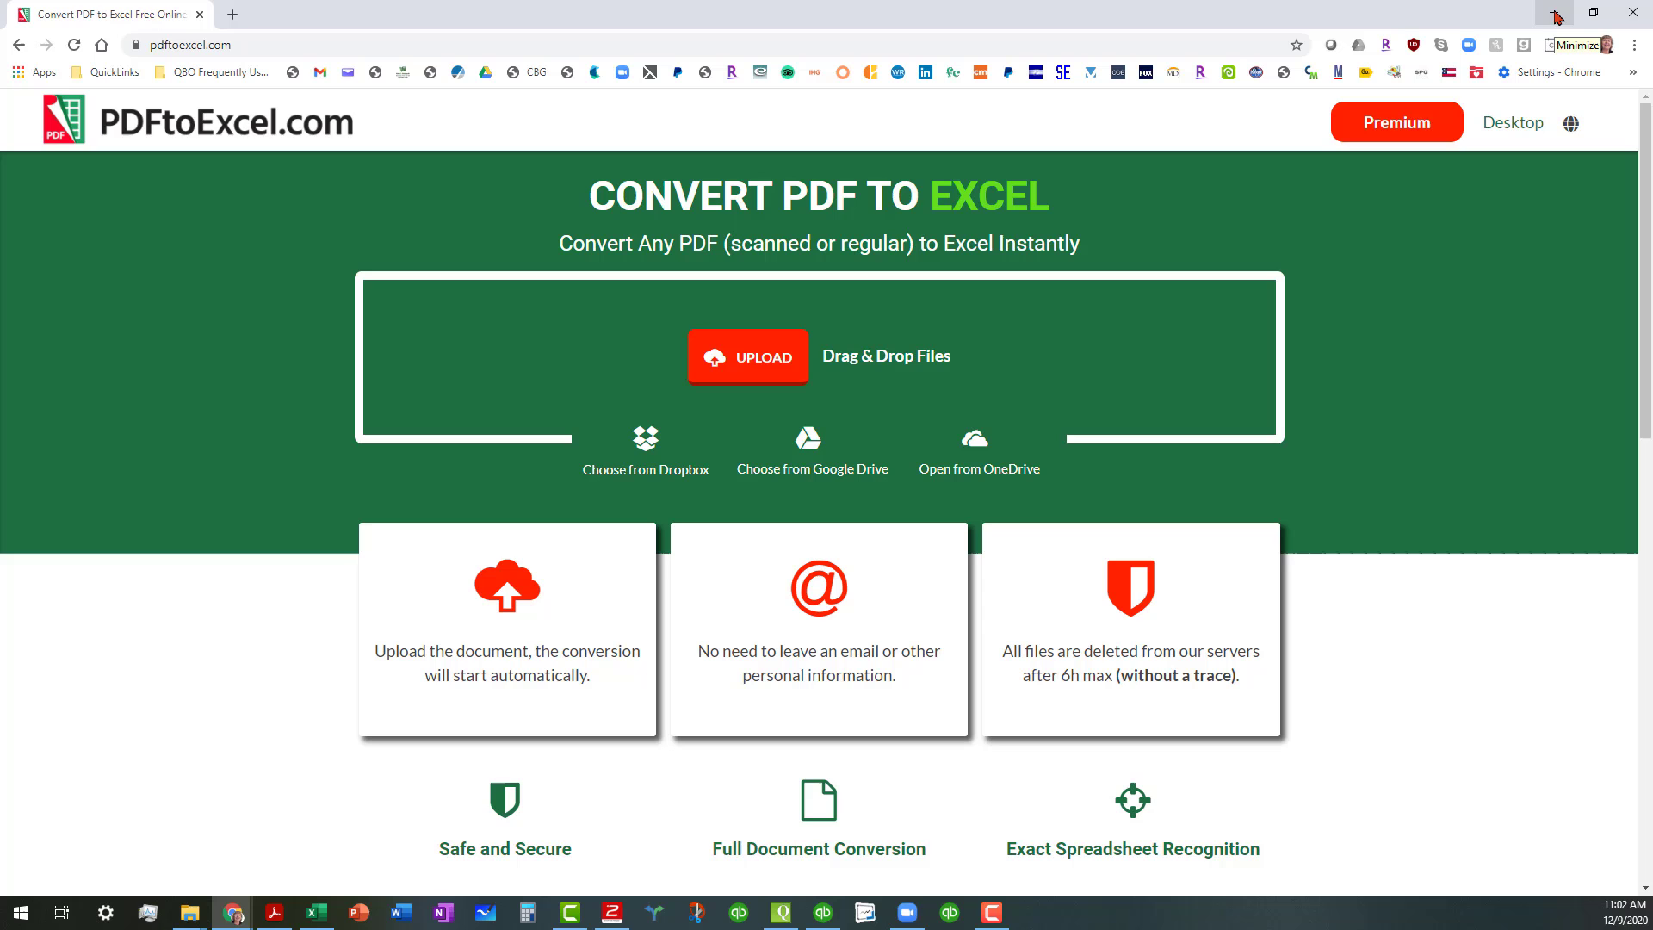
left_click(1556, 15)
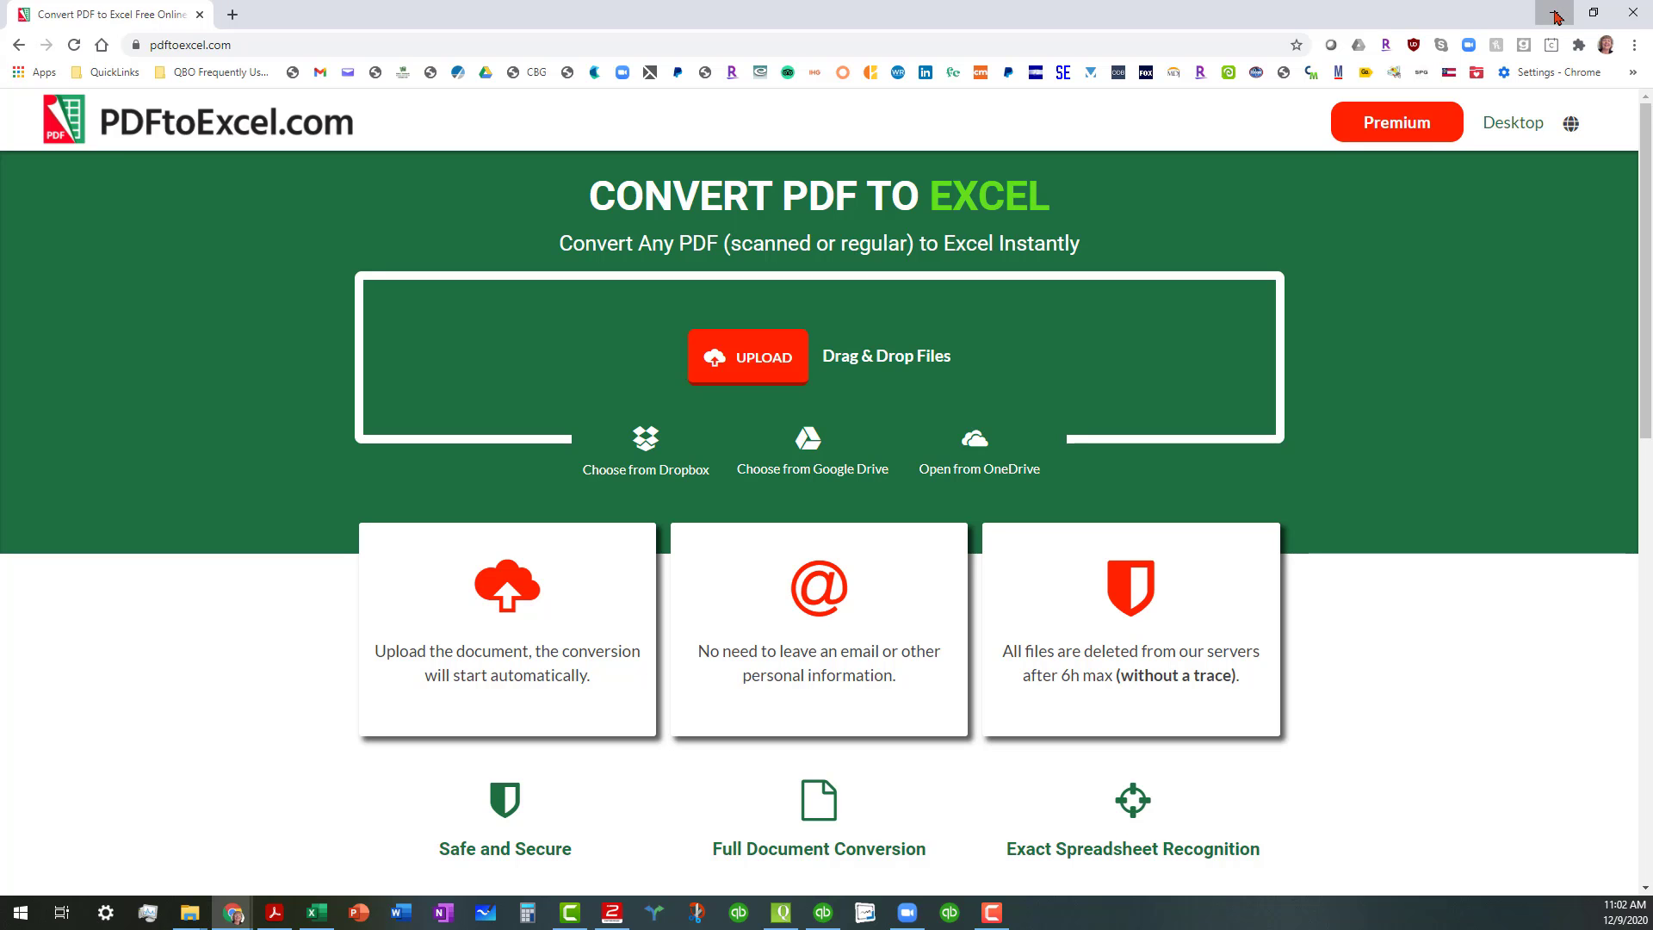
left_click(621, 917)
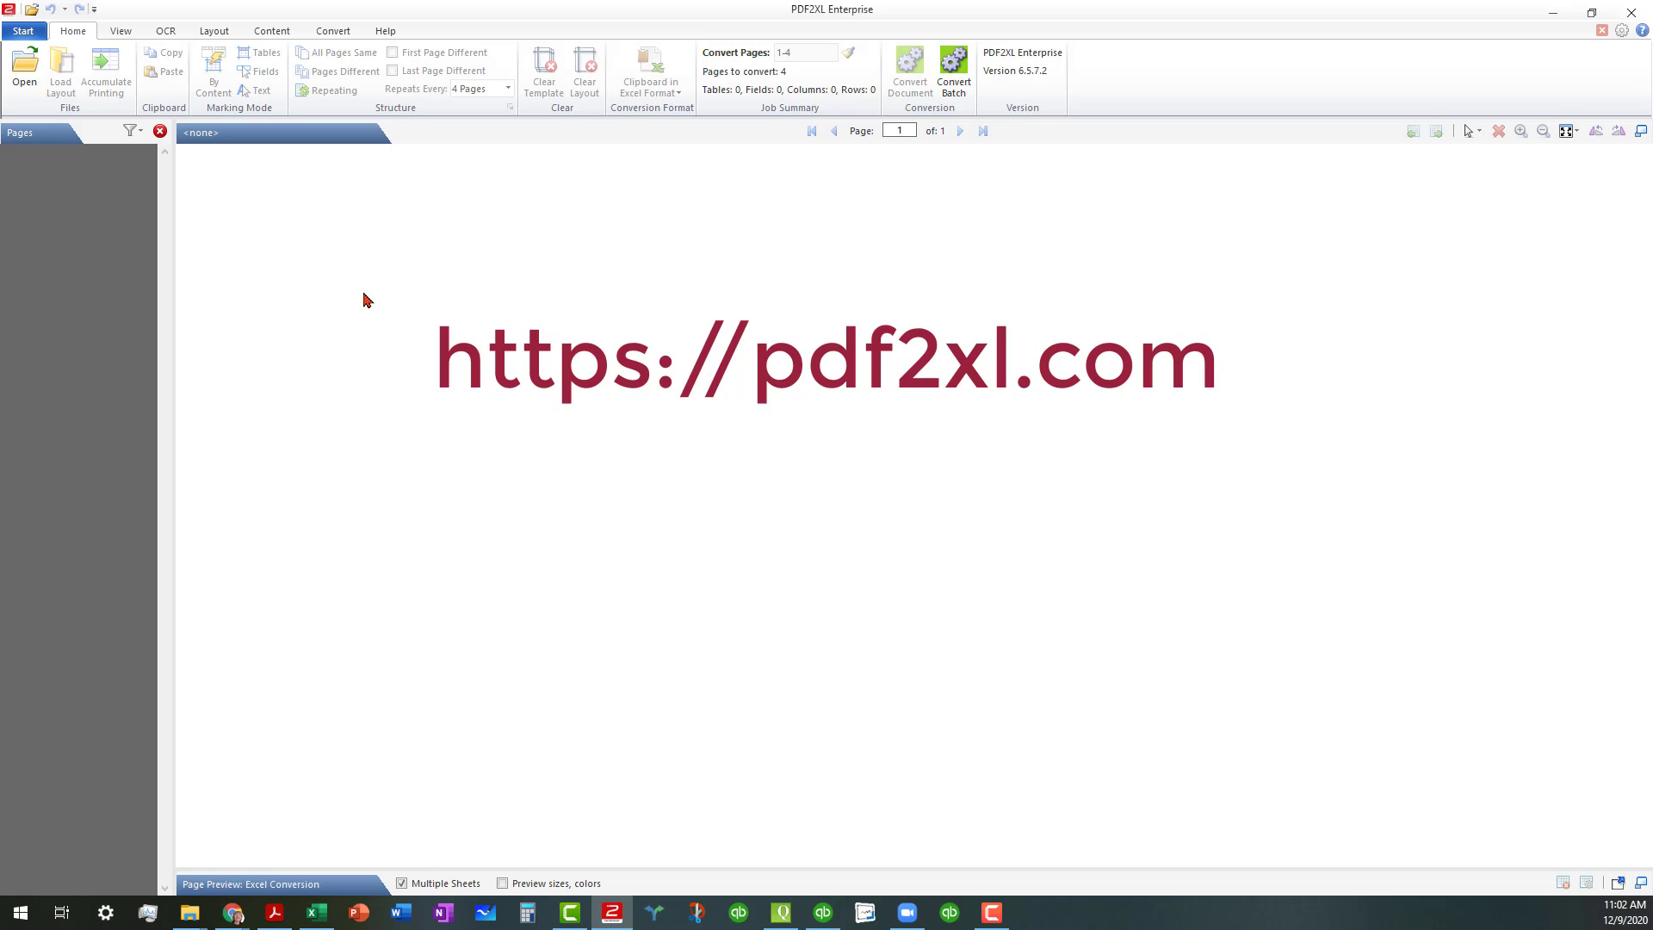
left_click(1552, 17)
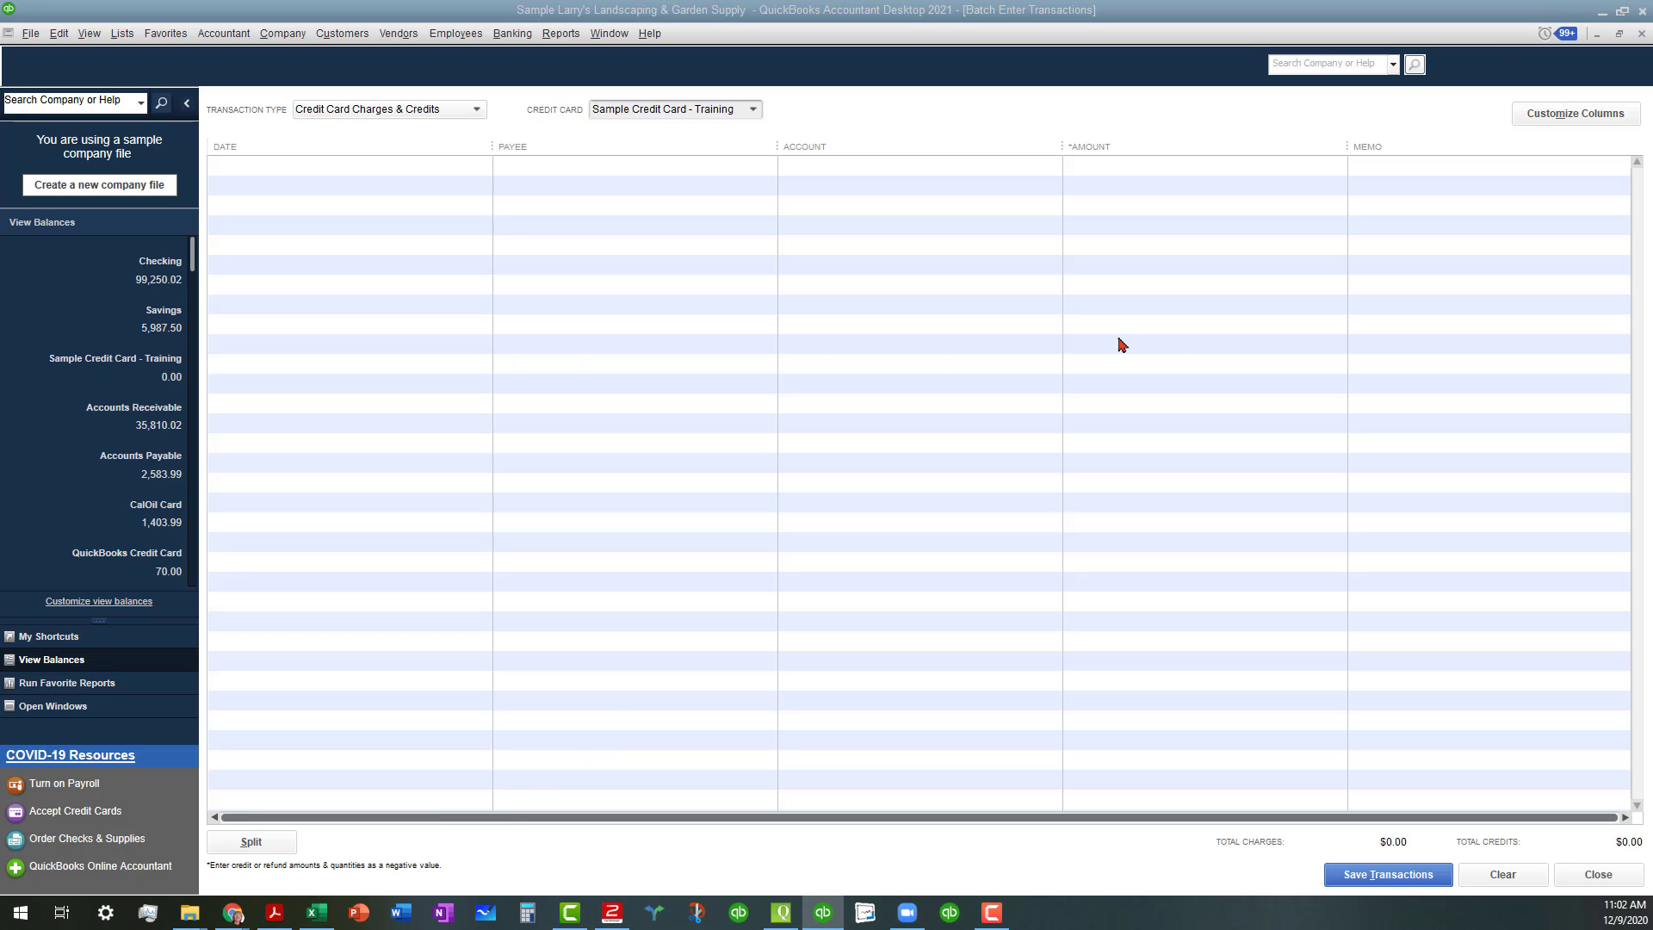
- Copy the 14 dates in A1:A14 of Excel's Sample Data sheet and return to QuickBooks
left_click(317, 920)
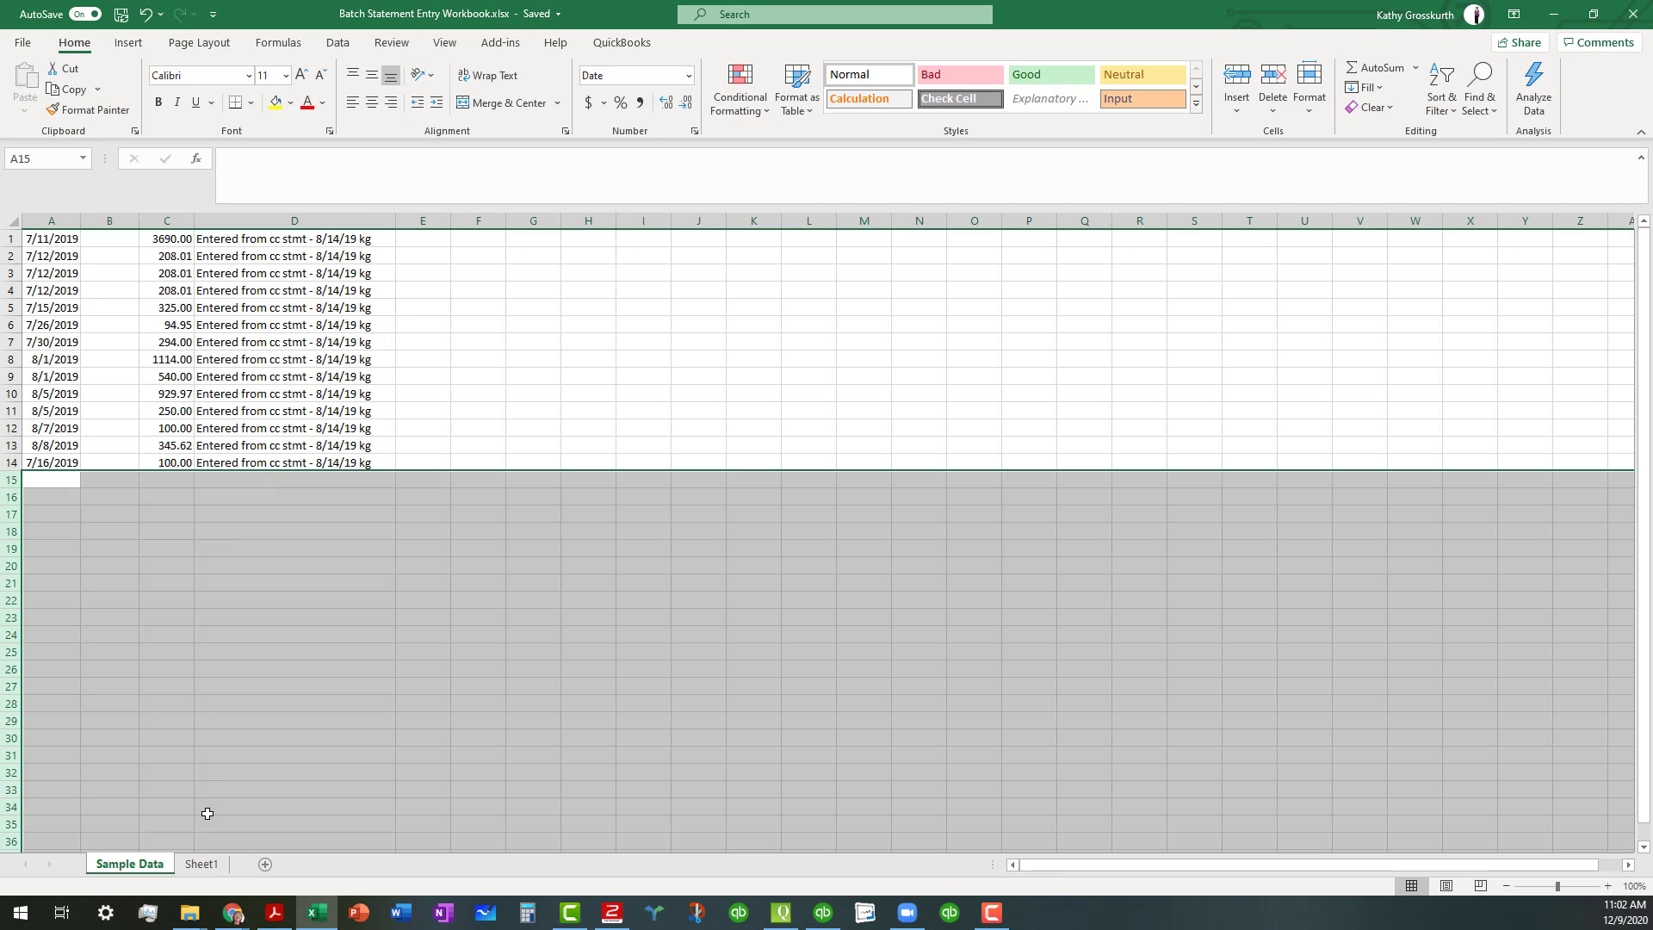
left_click(205, 865)
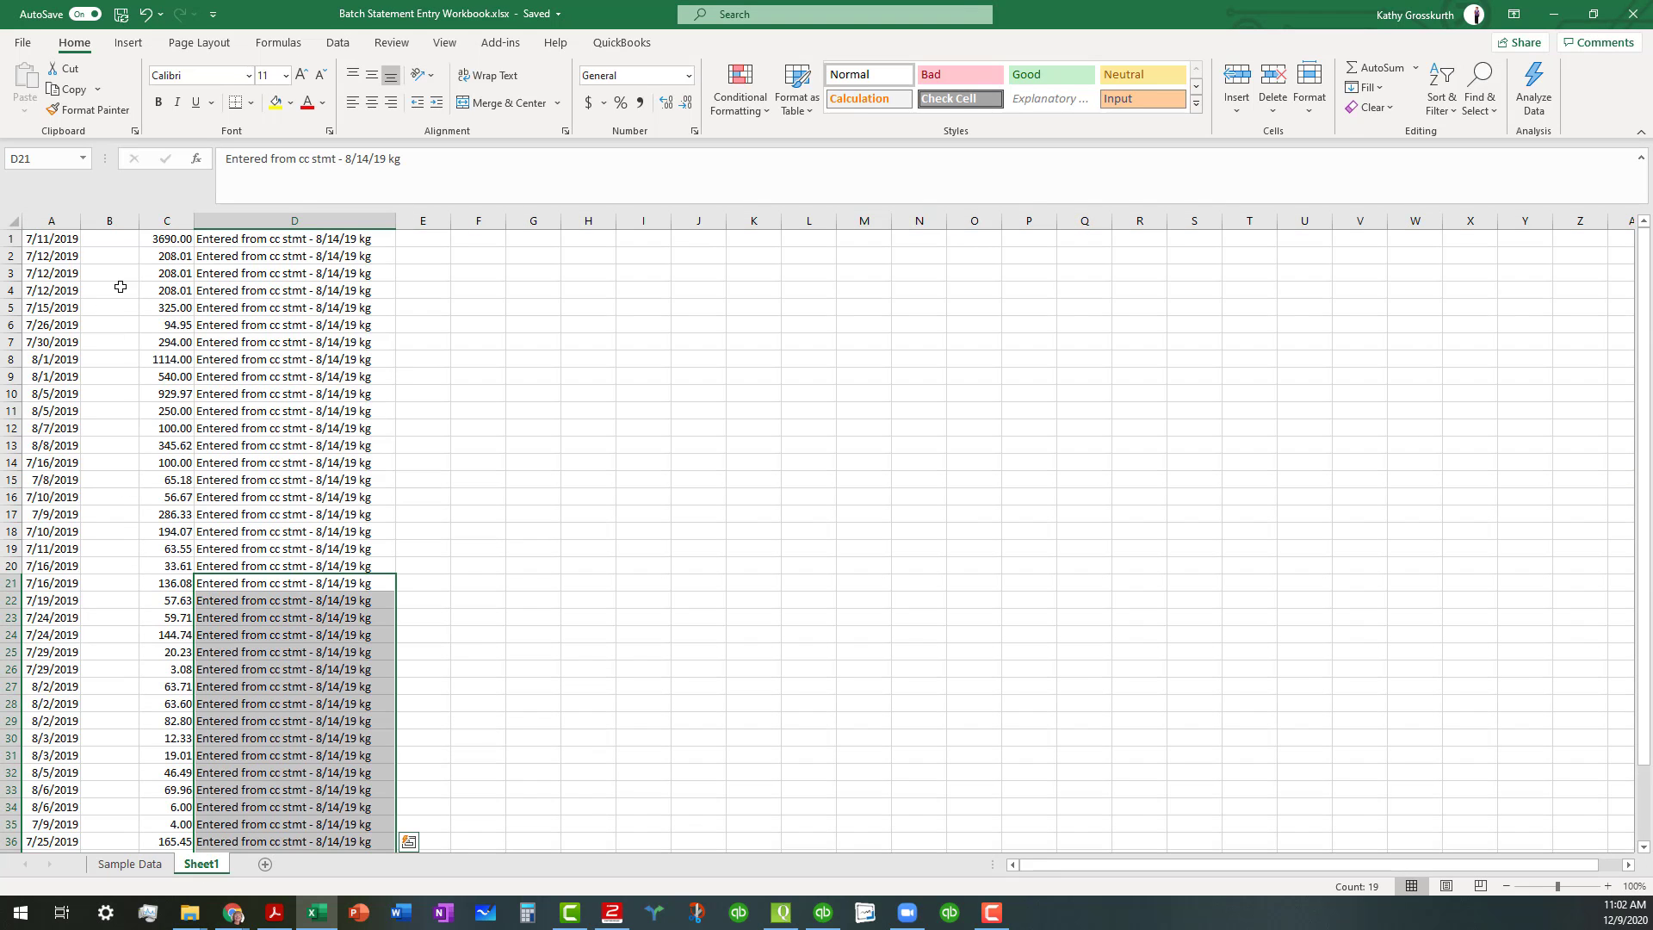
scroll(115, 544, "down", 6)
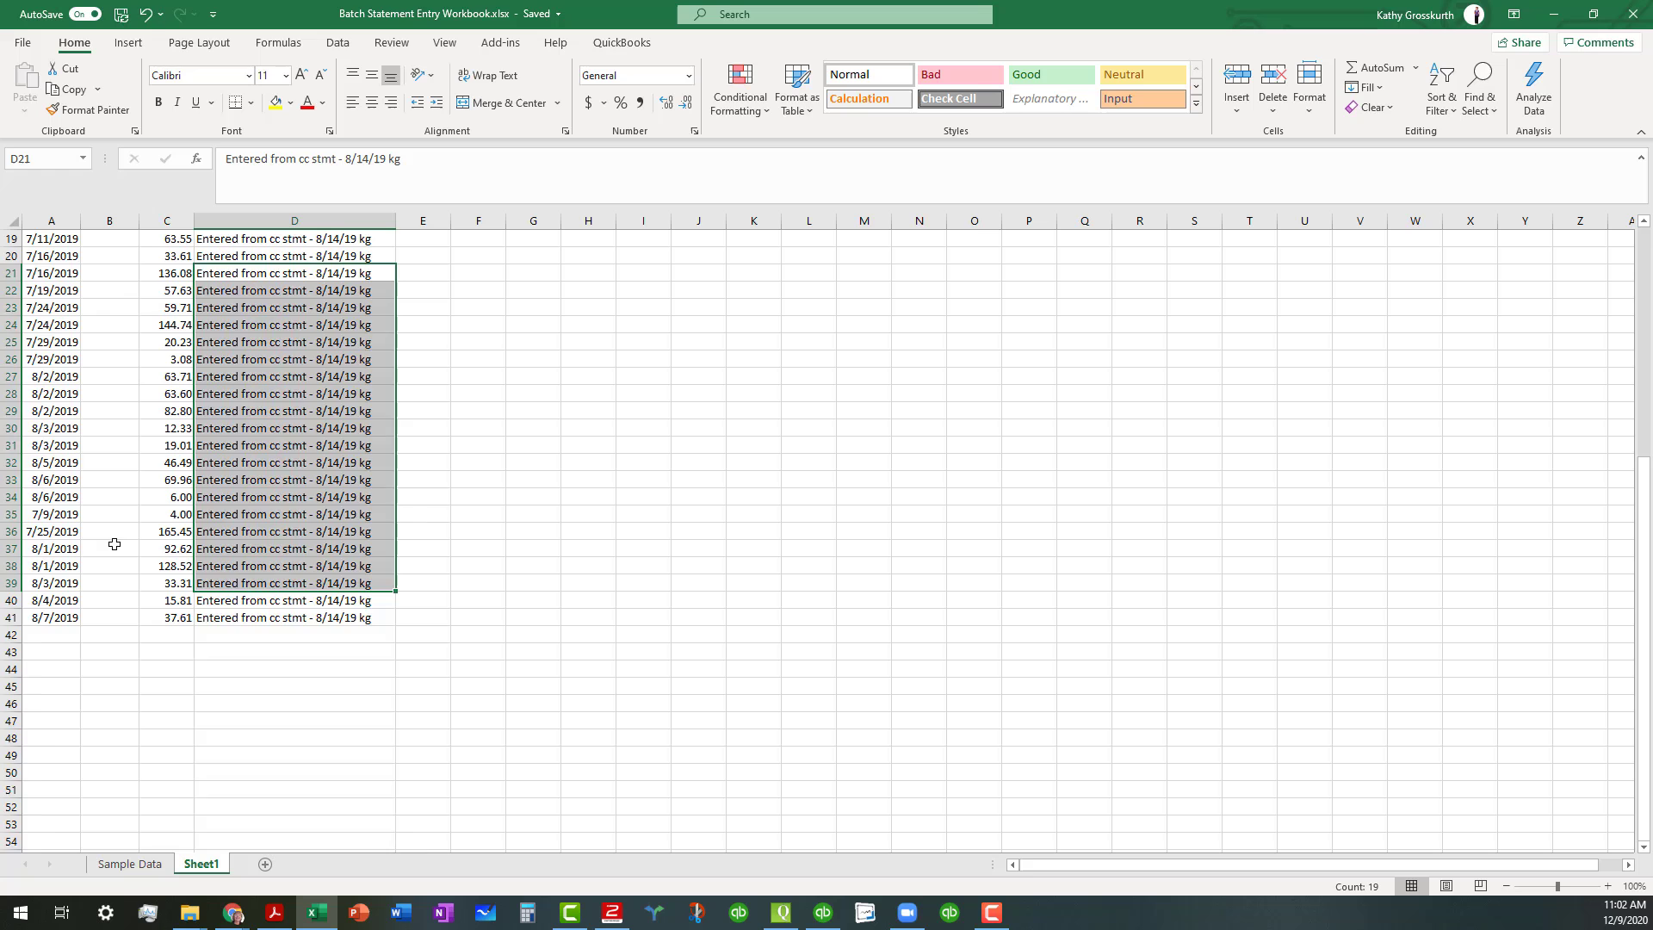
scroll(115, 544, "up", 6)
left_click(143, 866)
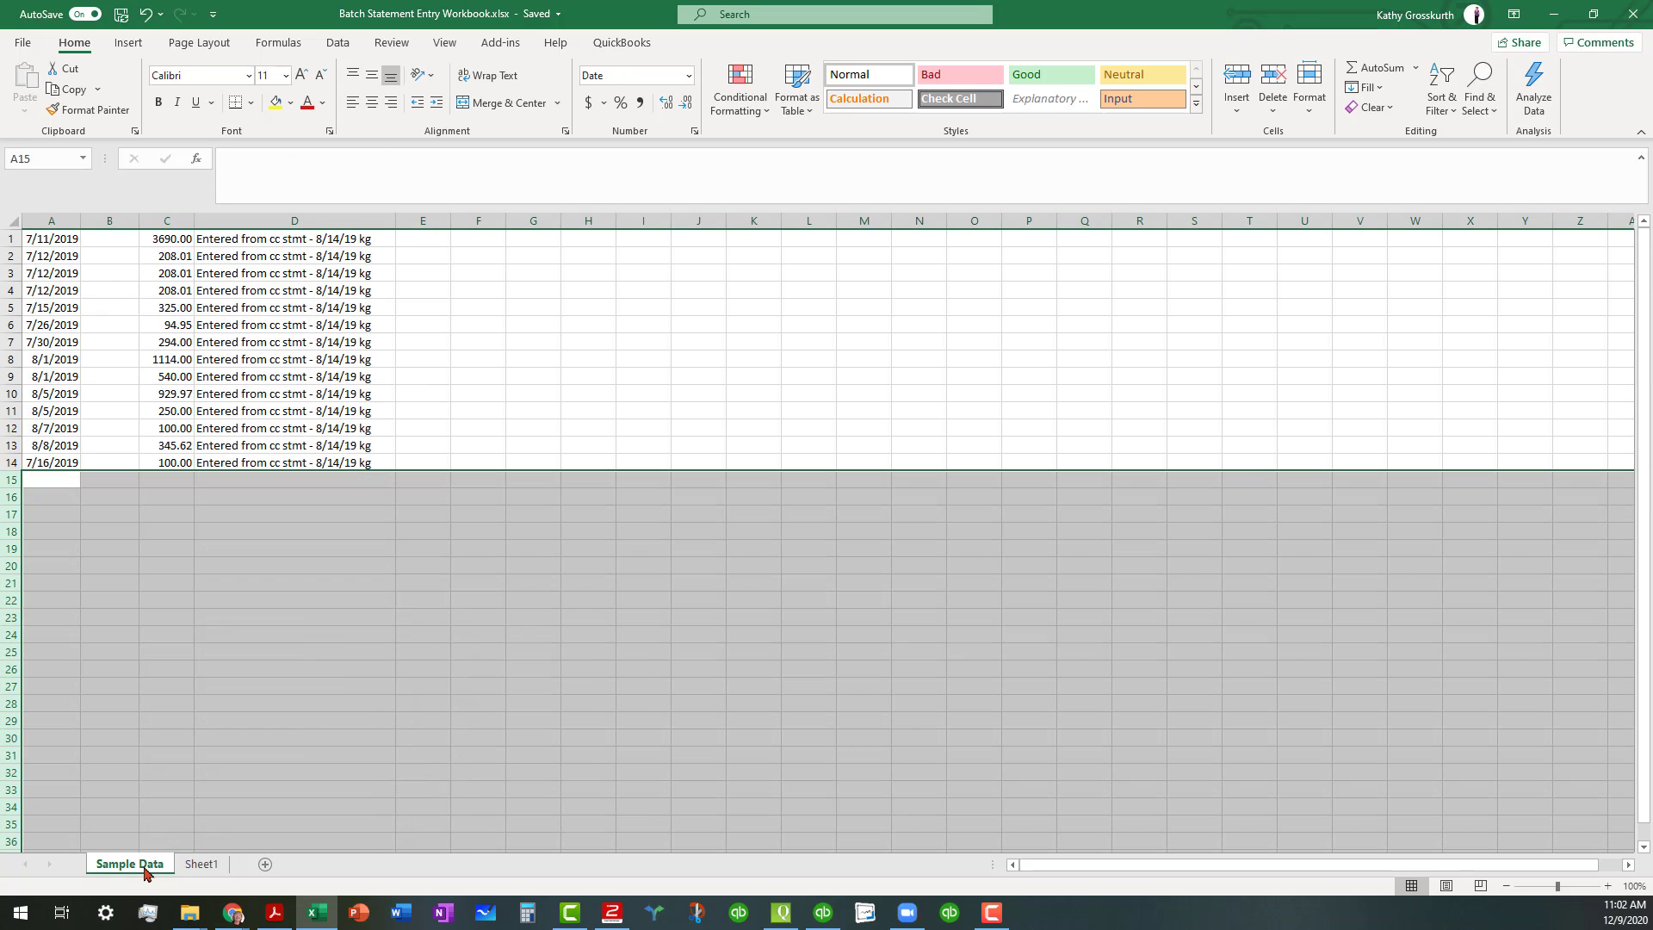
left_click(60, 479)
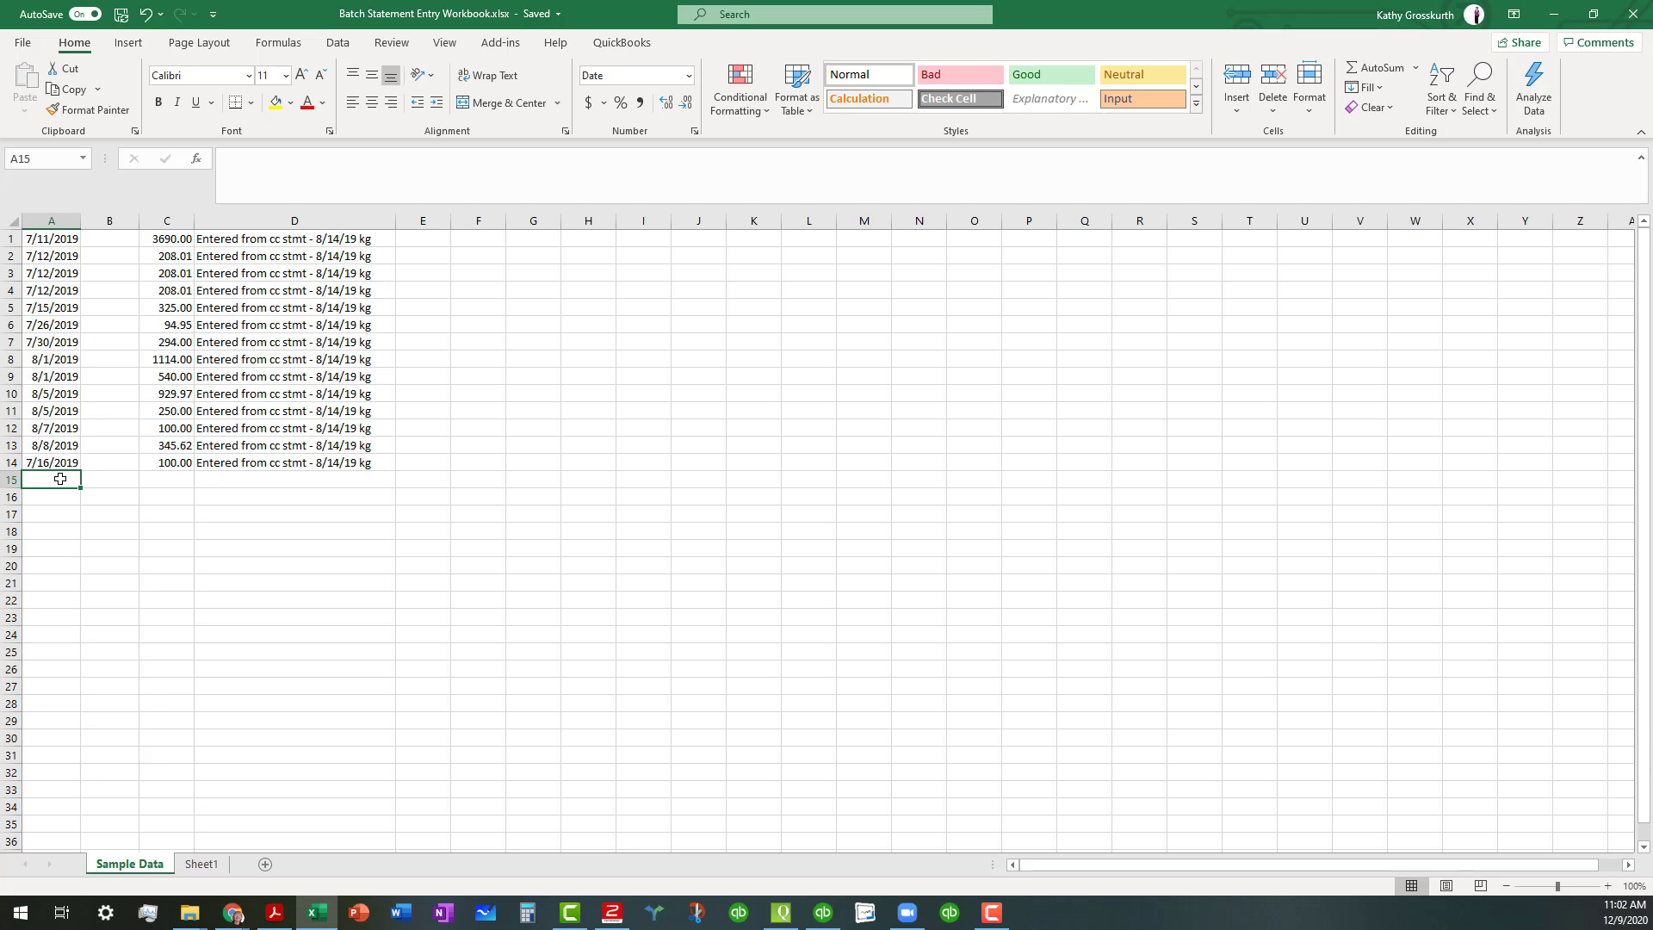
left_click_drag(56, 236, 69, 463)
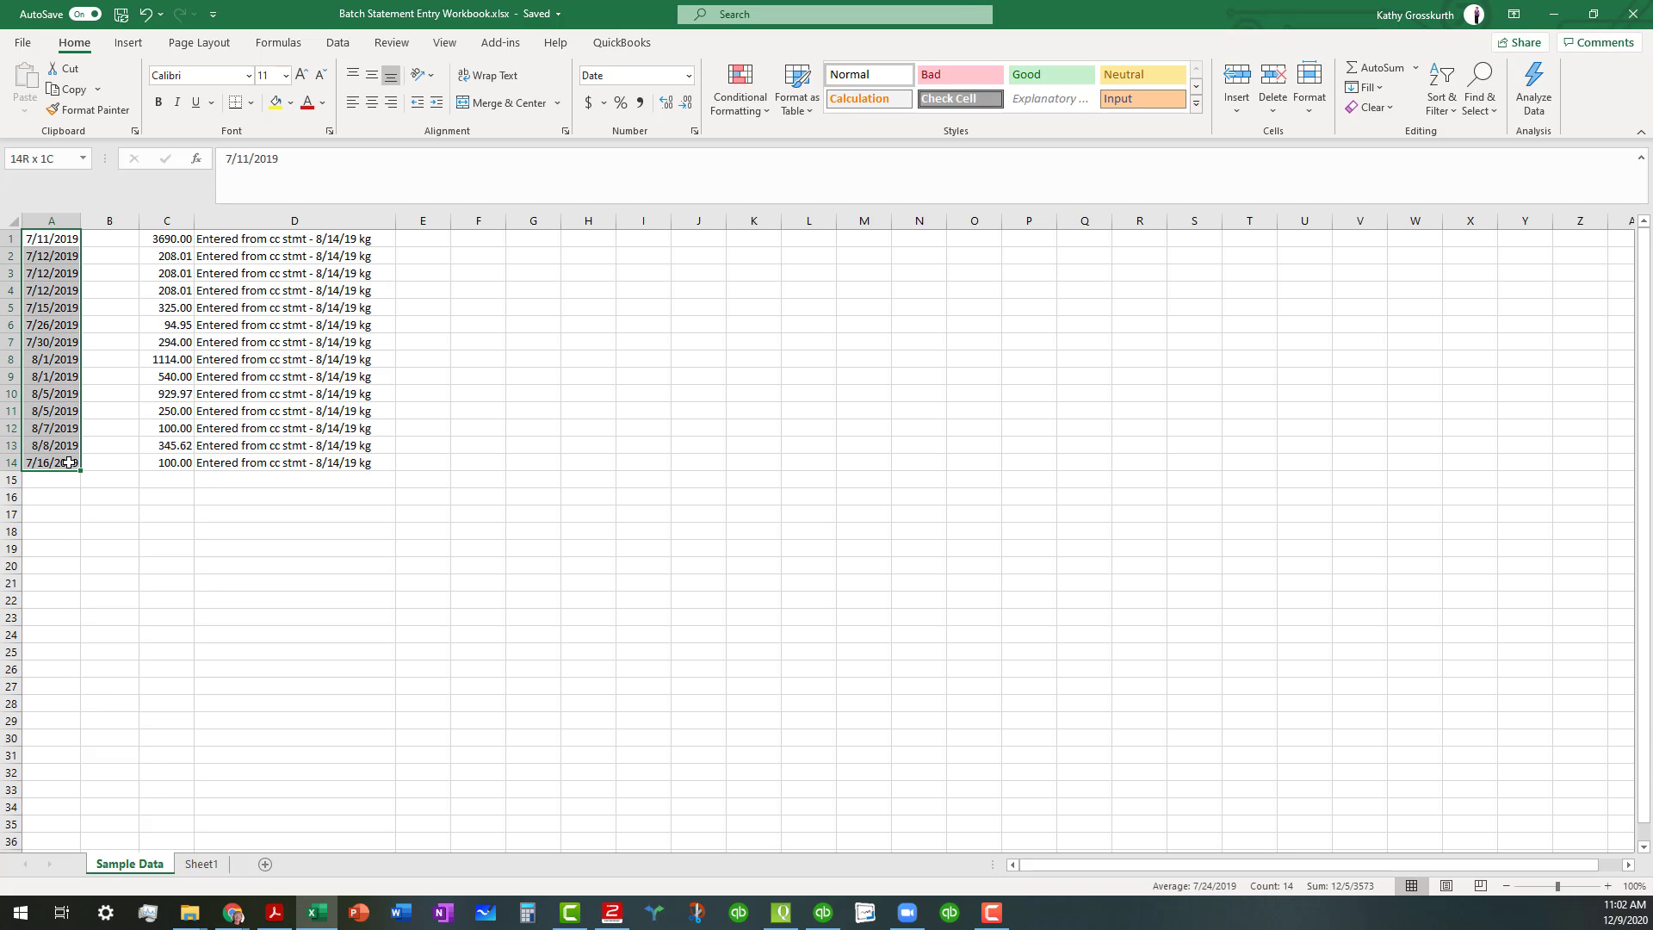
right_click(42, 377)
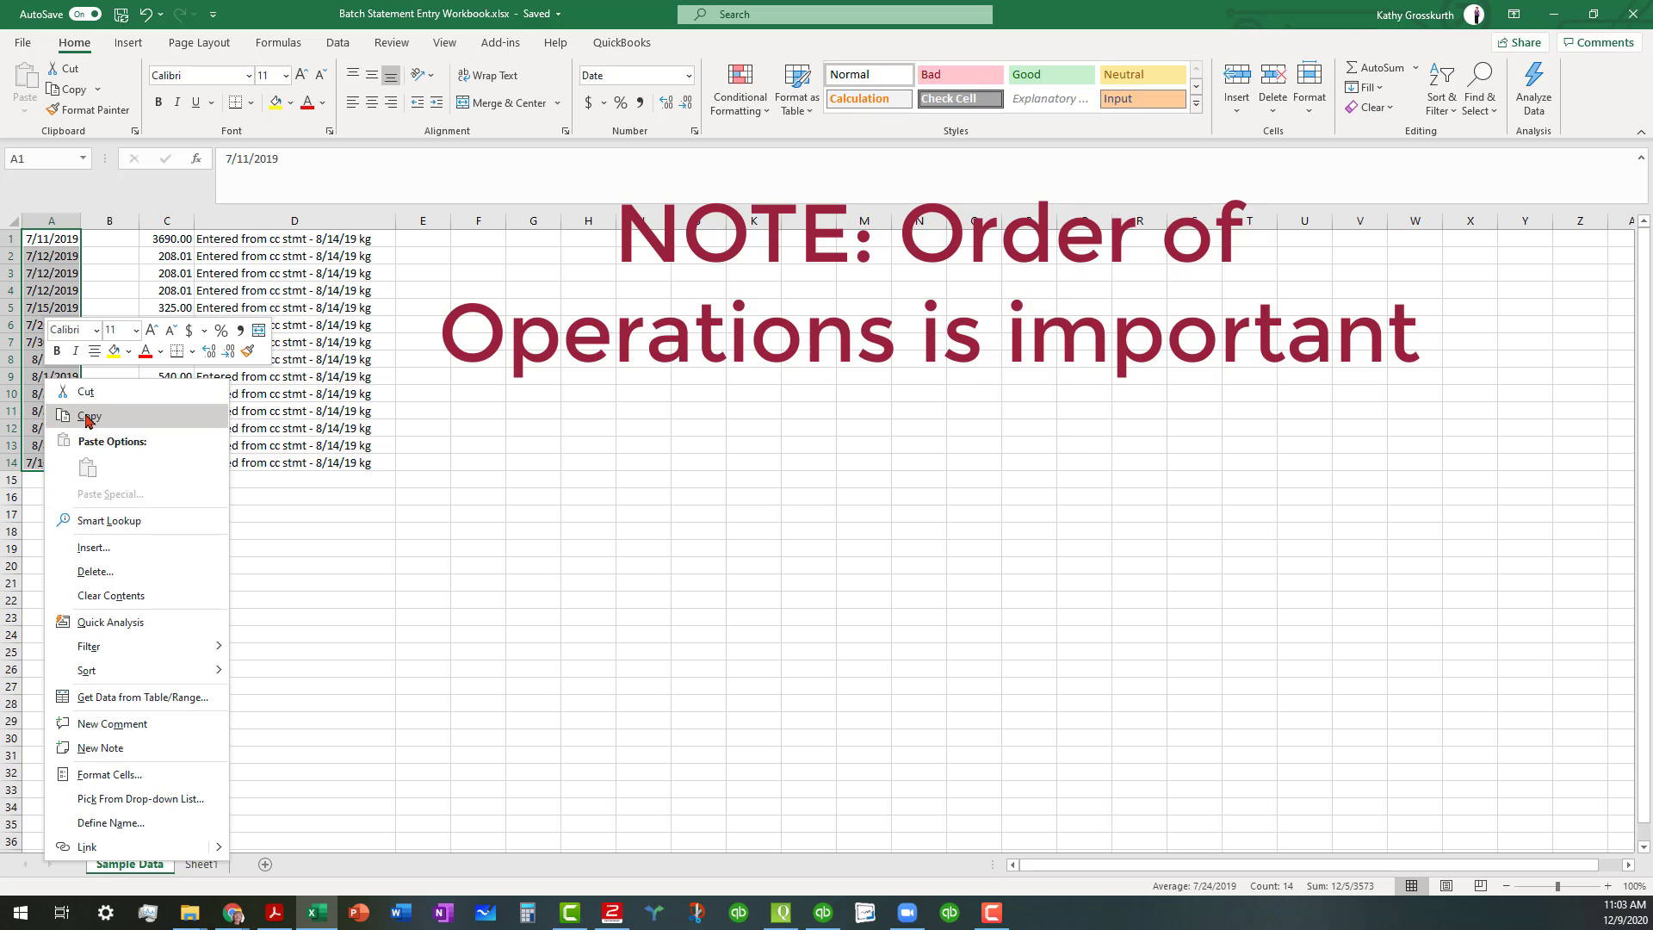
left_click(89, 417)
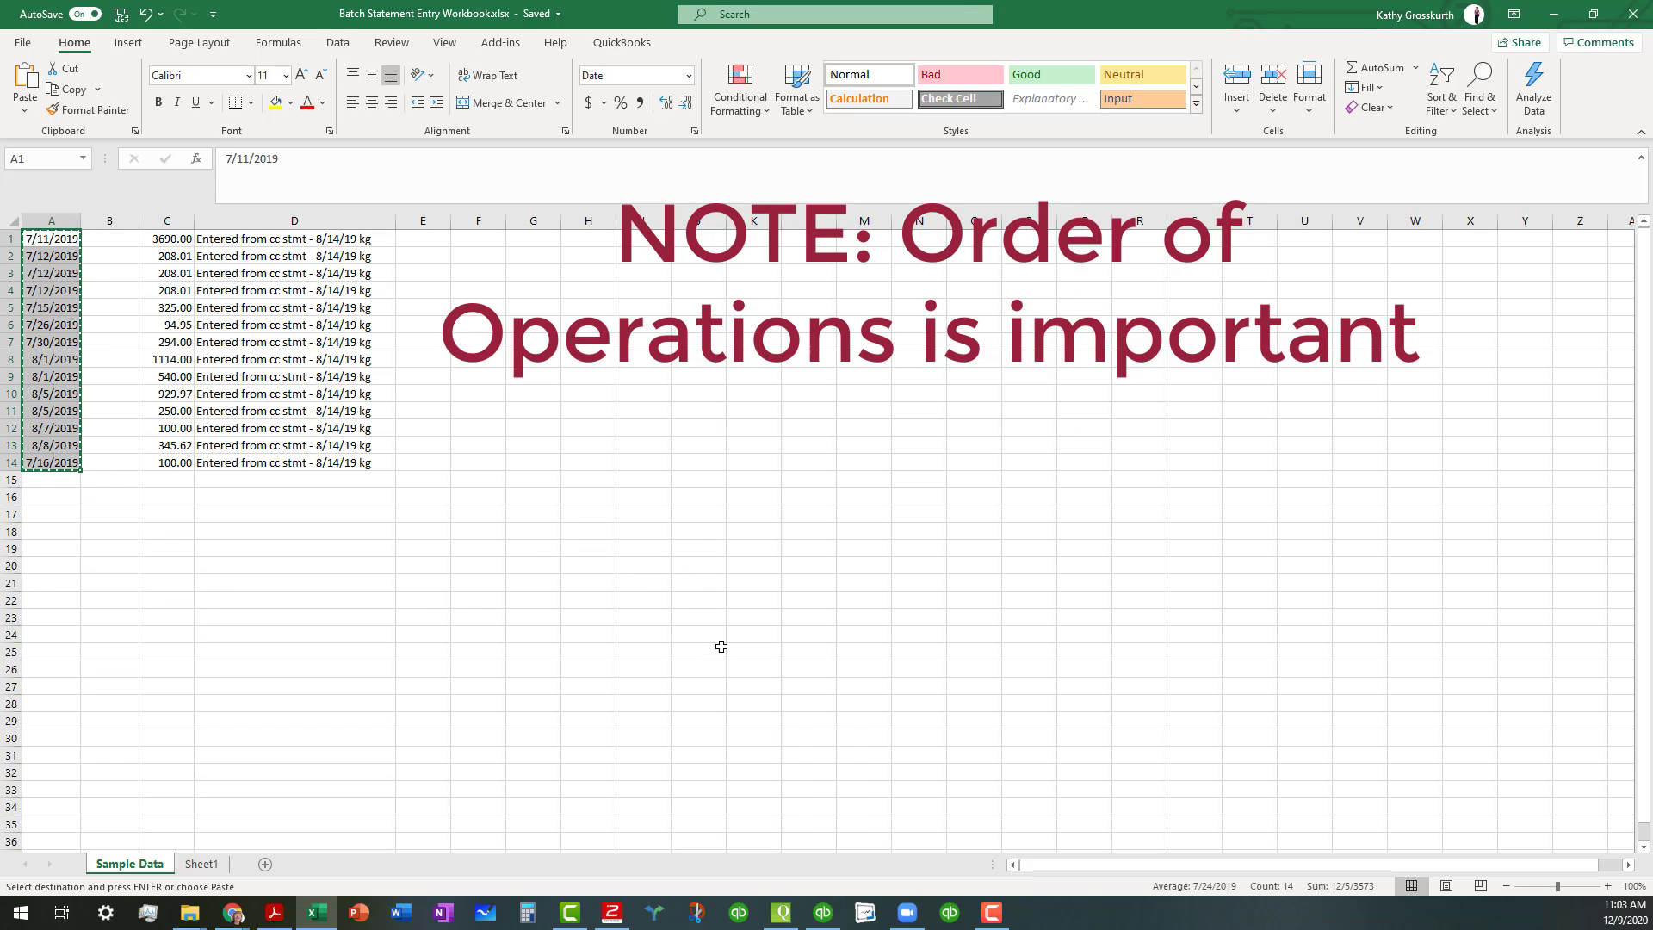
mouse_move(824, 914)
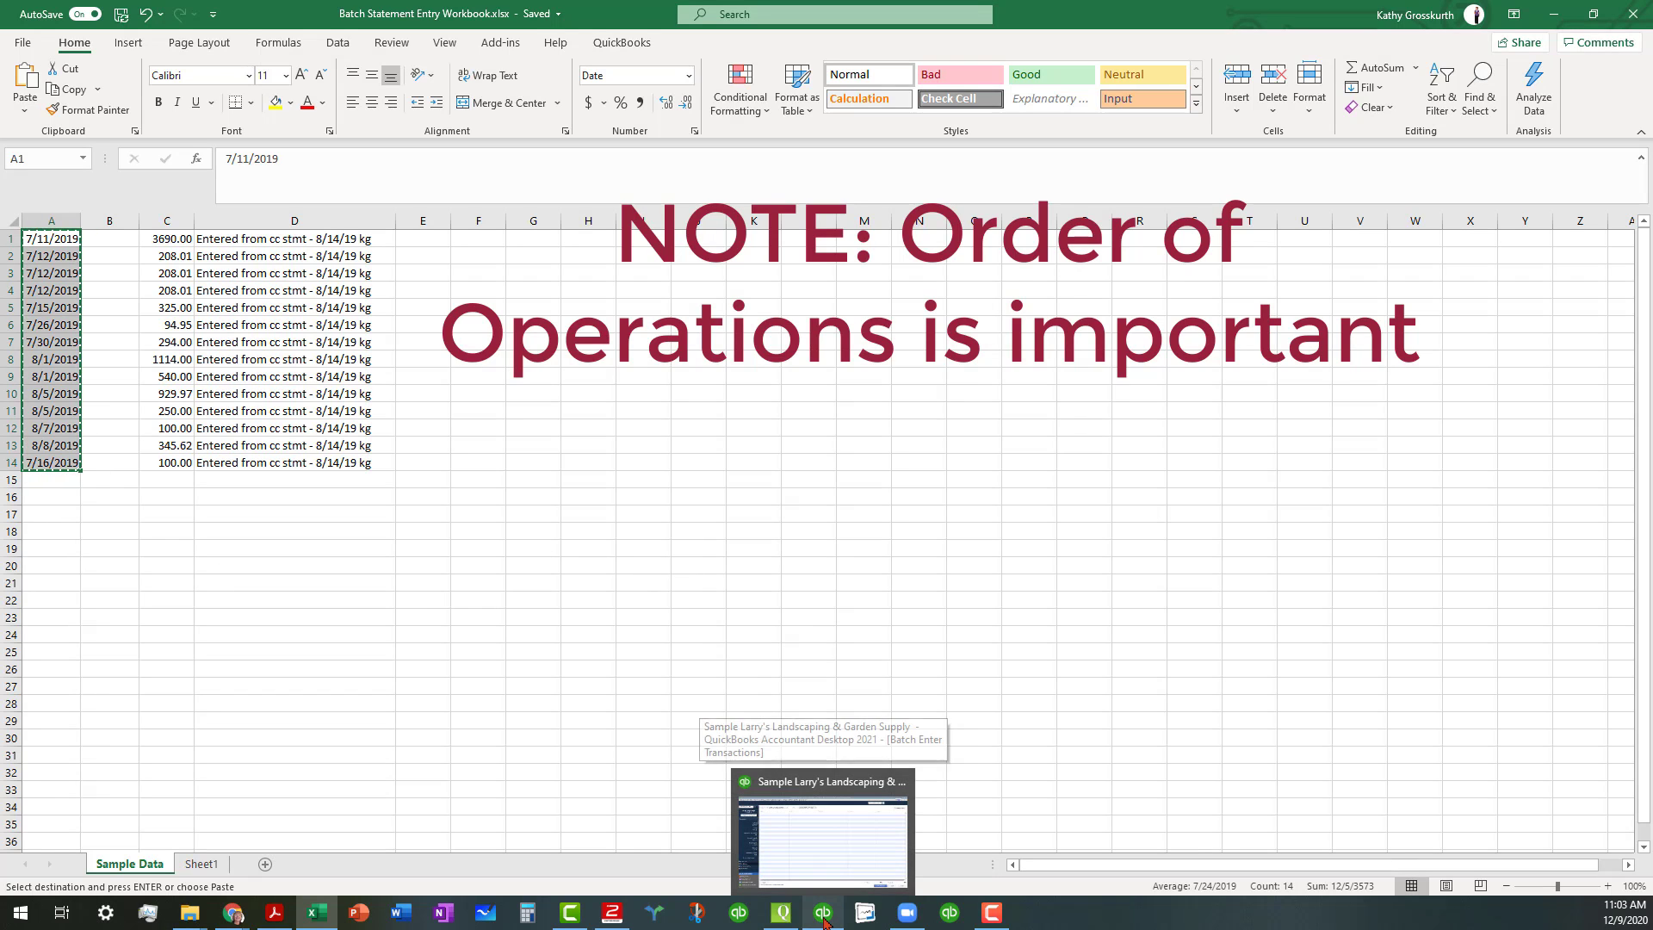
left_click(823, 919)
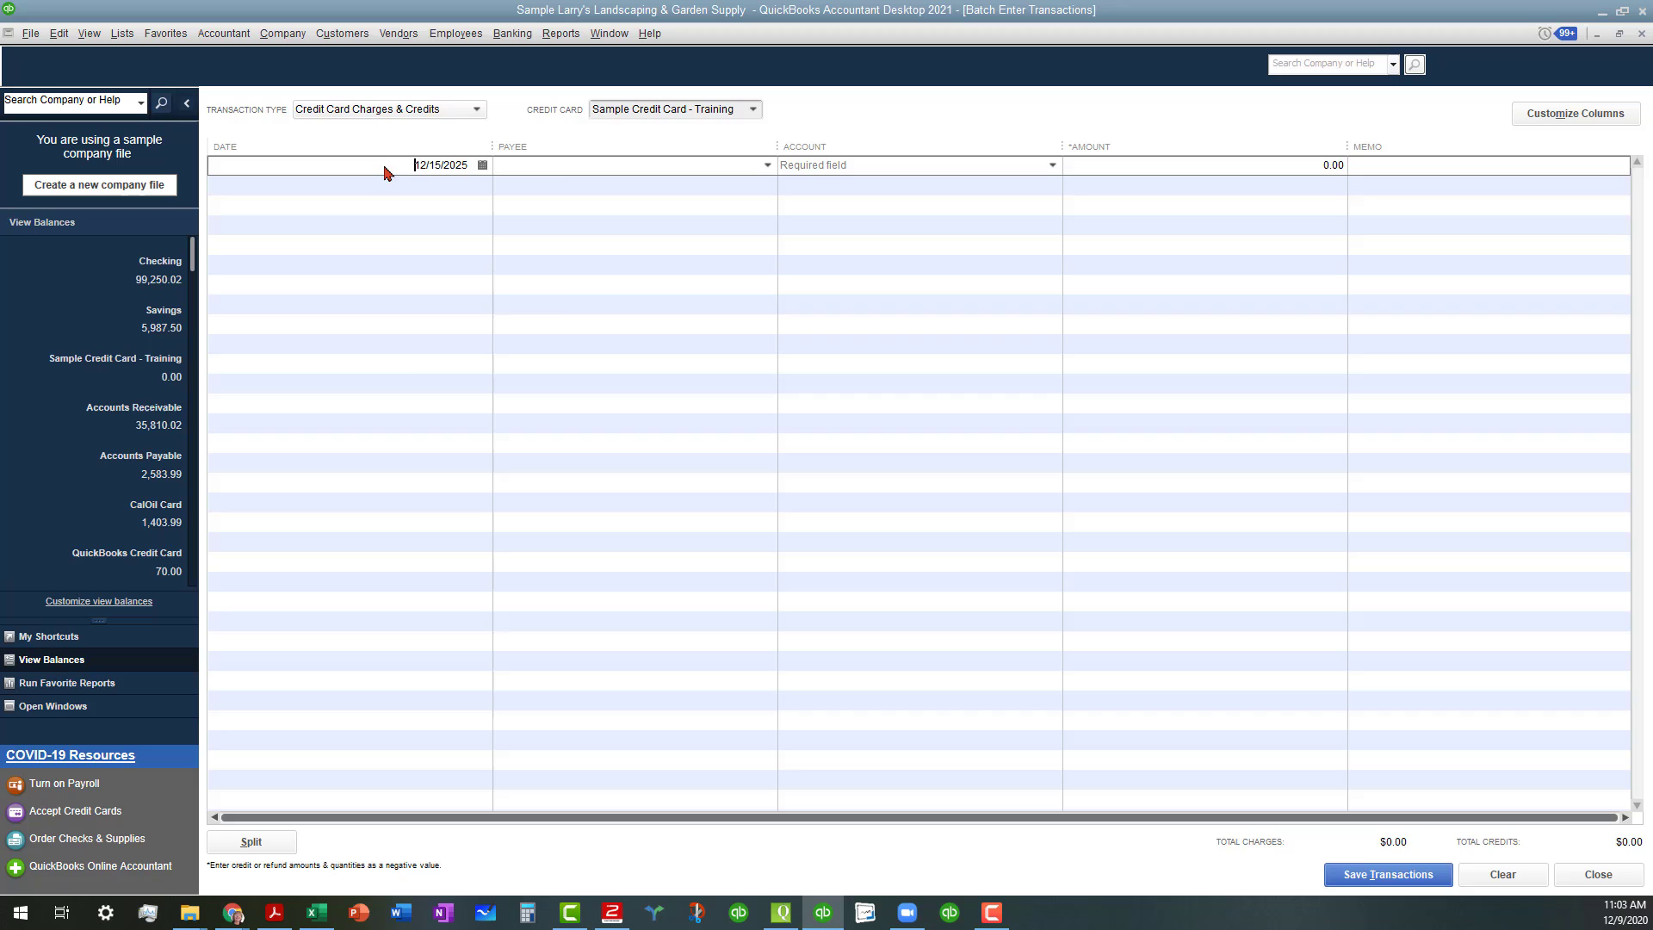
- Paste the 14 copied dates, 07/11/2019 to 07/16/2019, into the grid's Date column
right_click(384, 172)
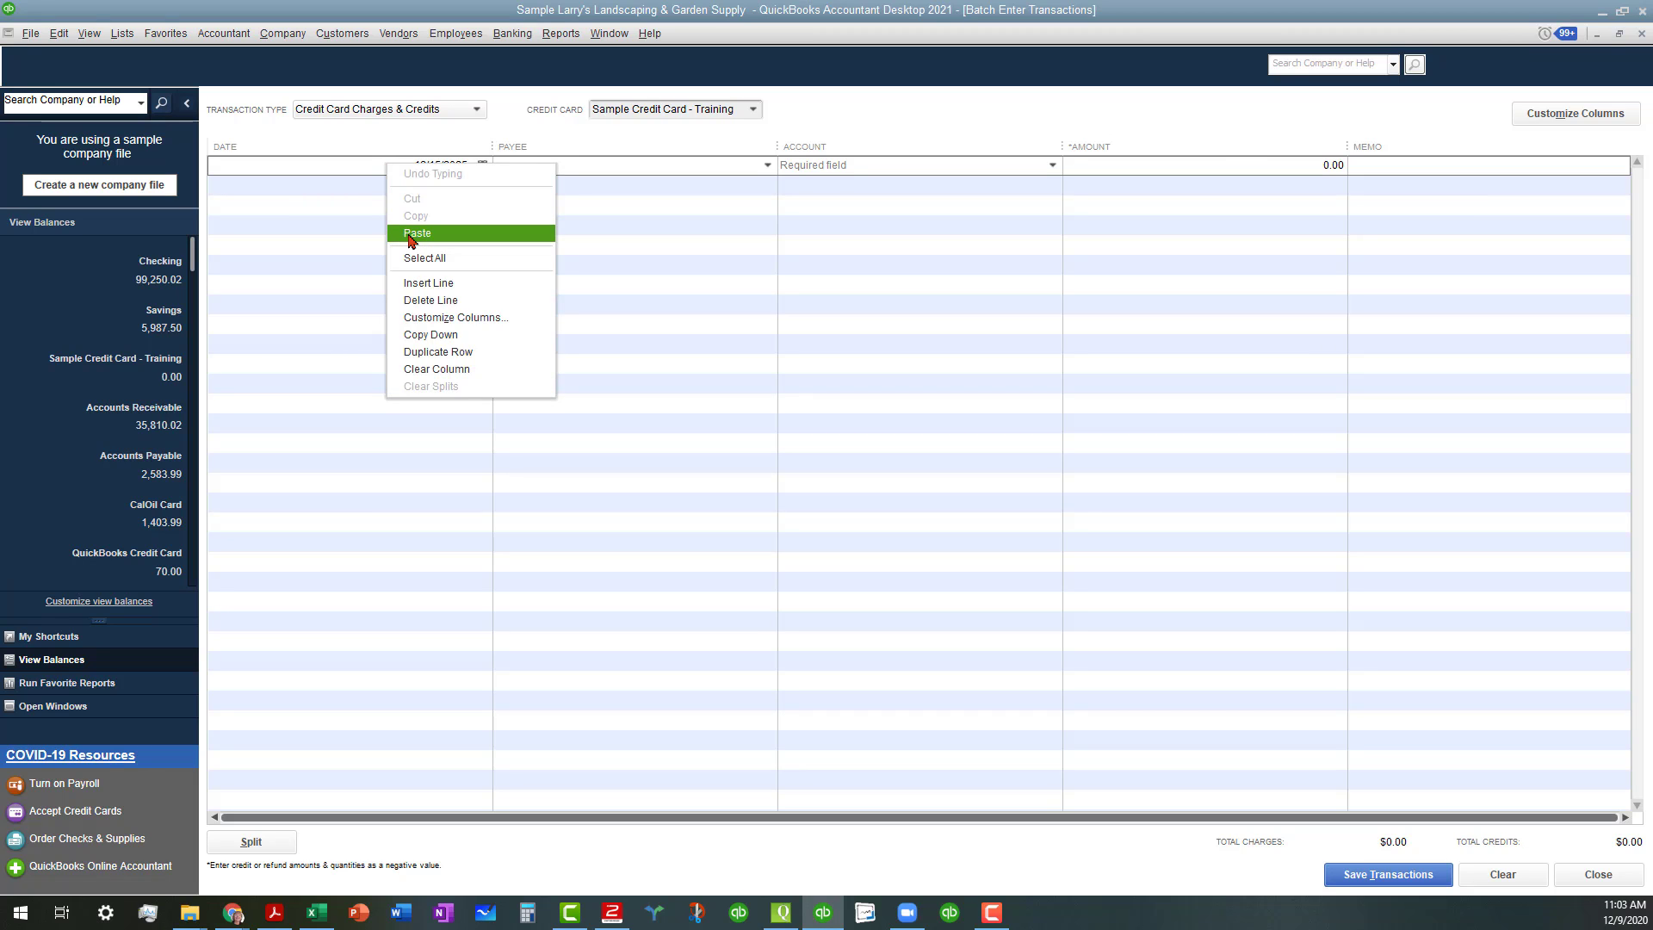
left_click(410, 234)
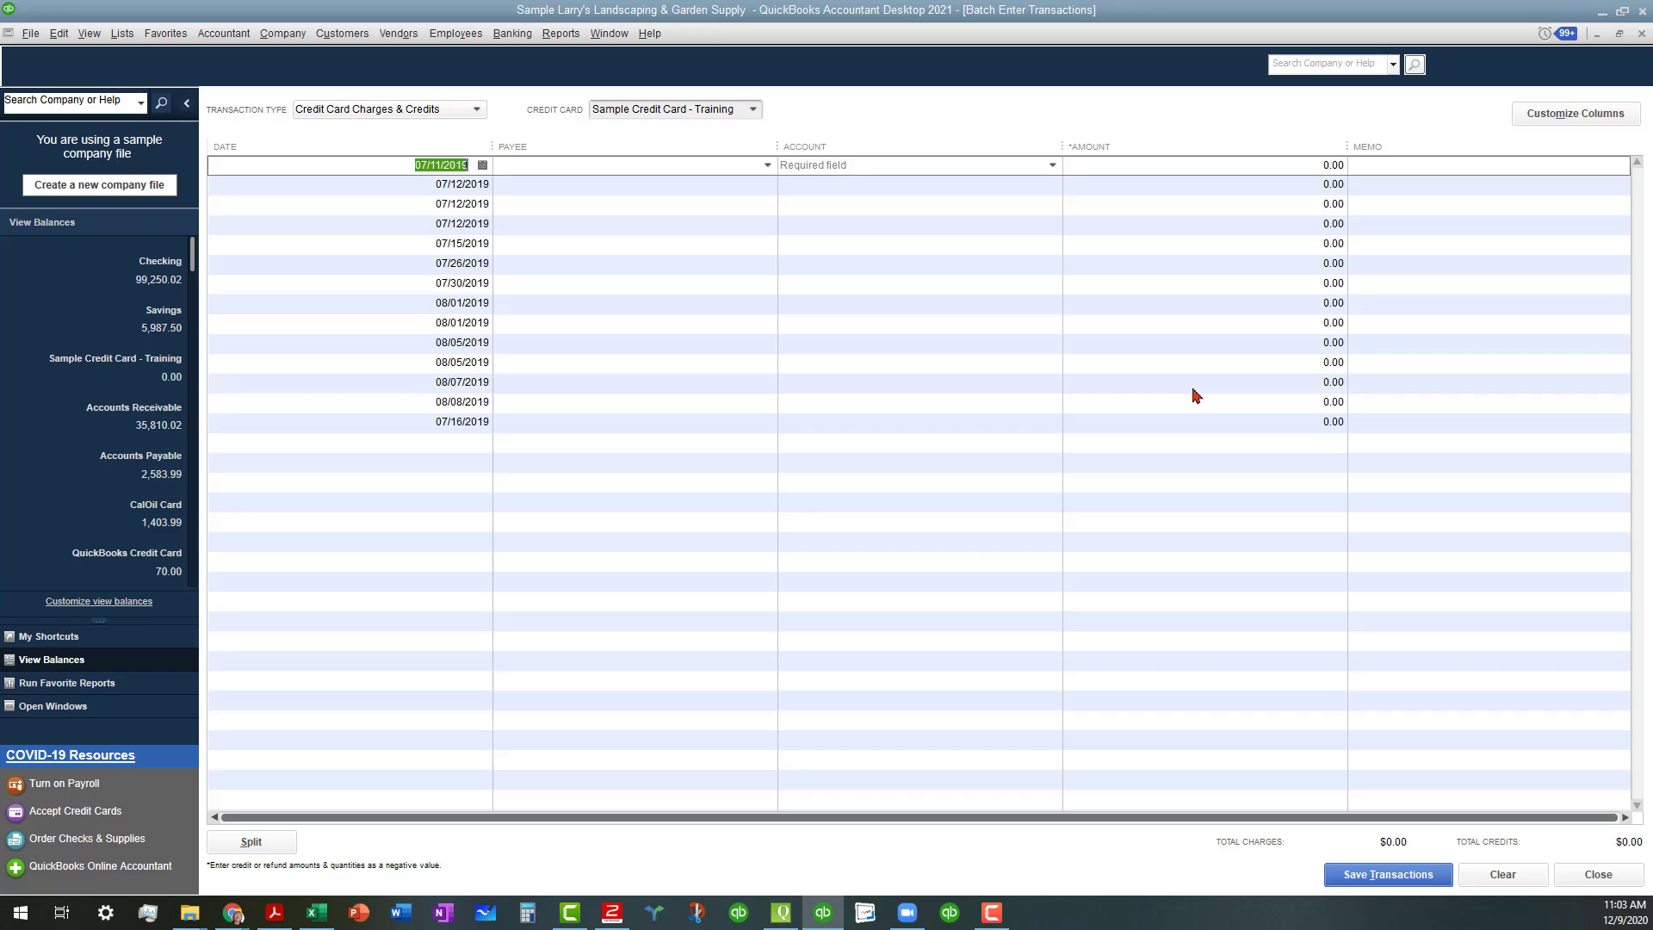
- Copy the memo text in Excel cells D1:D14 and switch back to QuickBooks
mouse_move(315, 922)
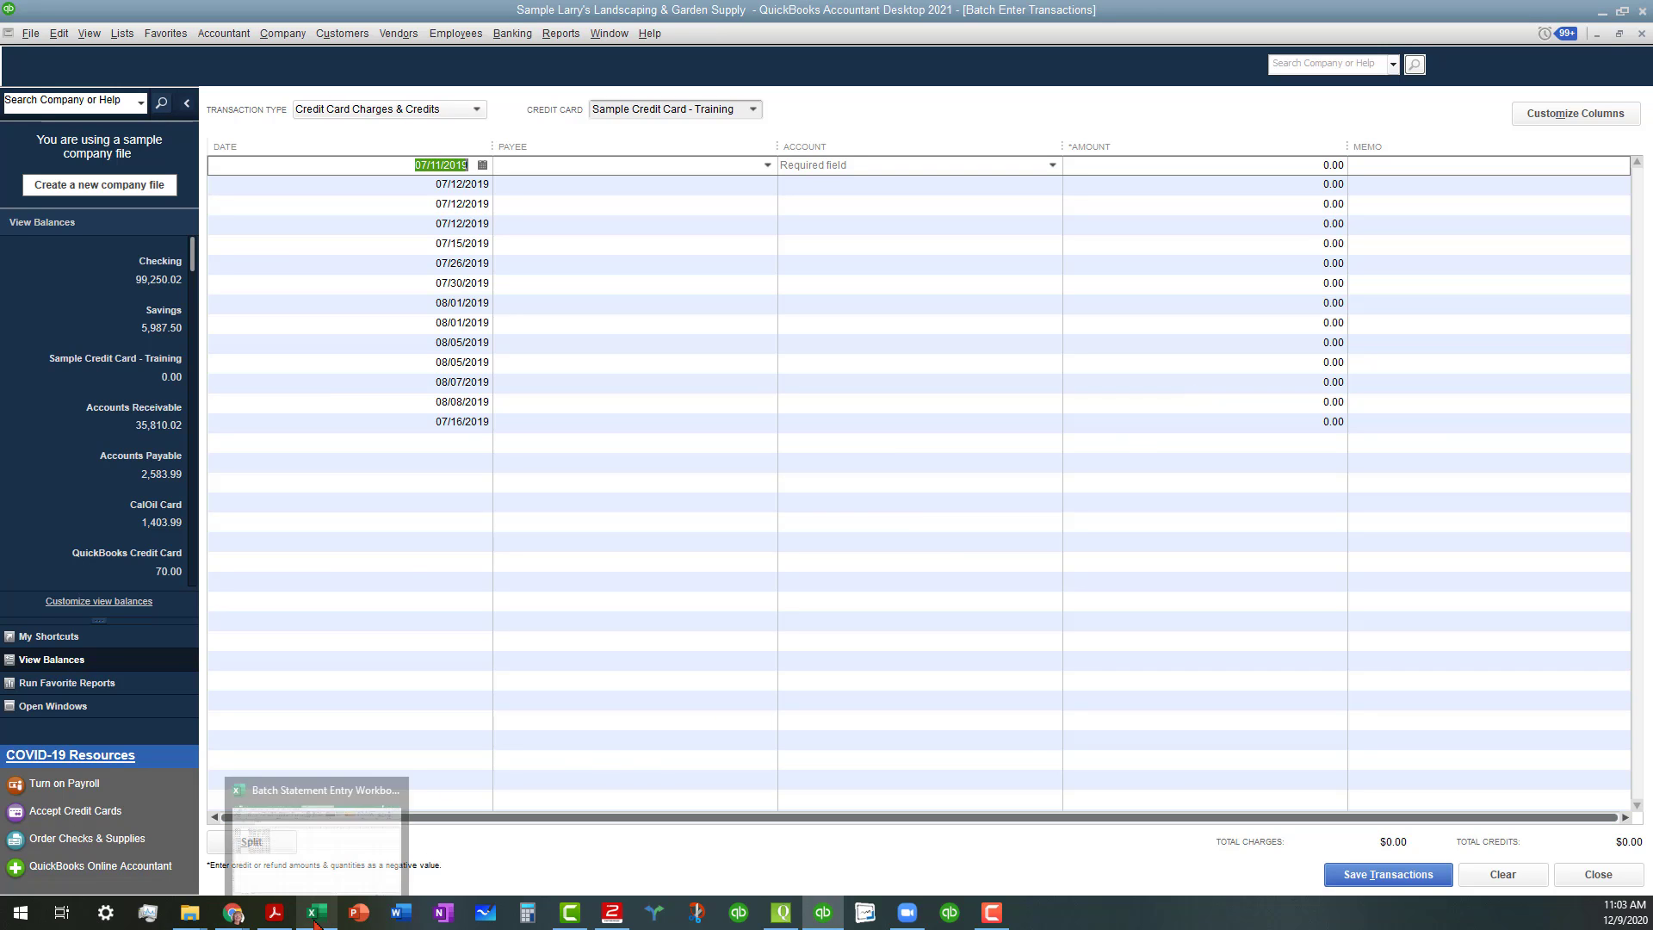
left_click(312, 852)
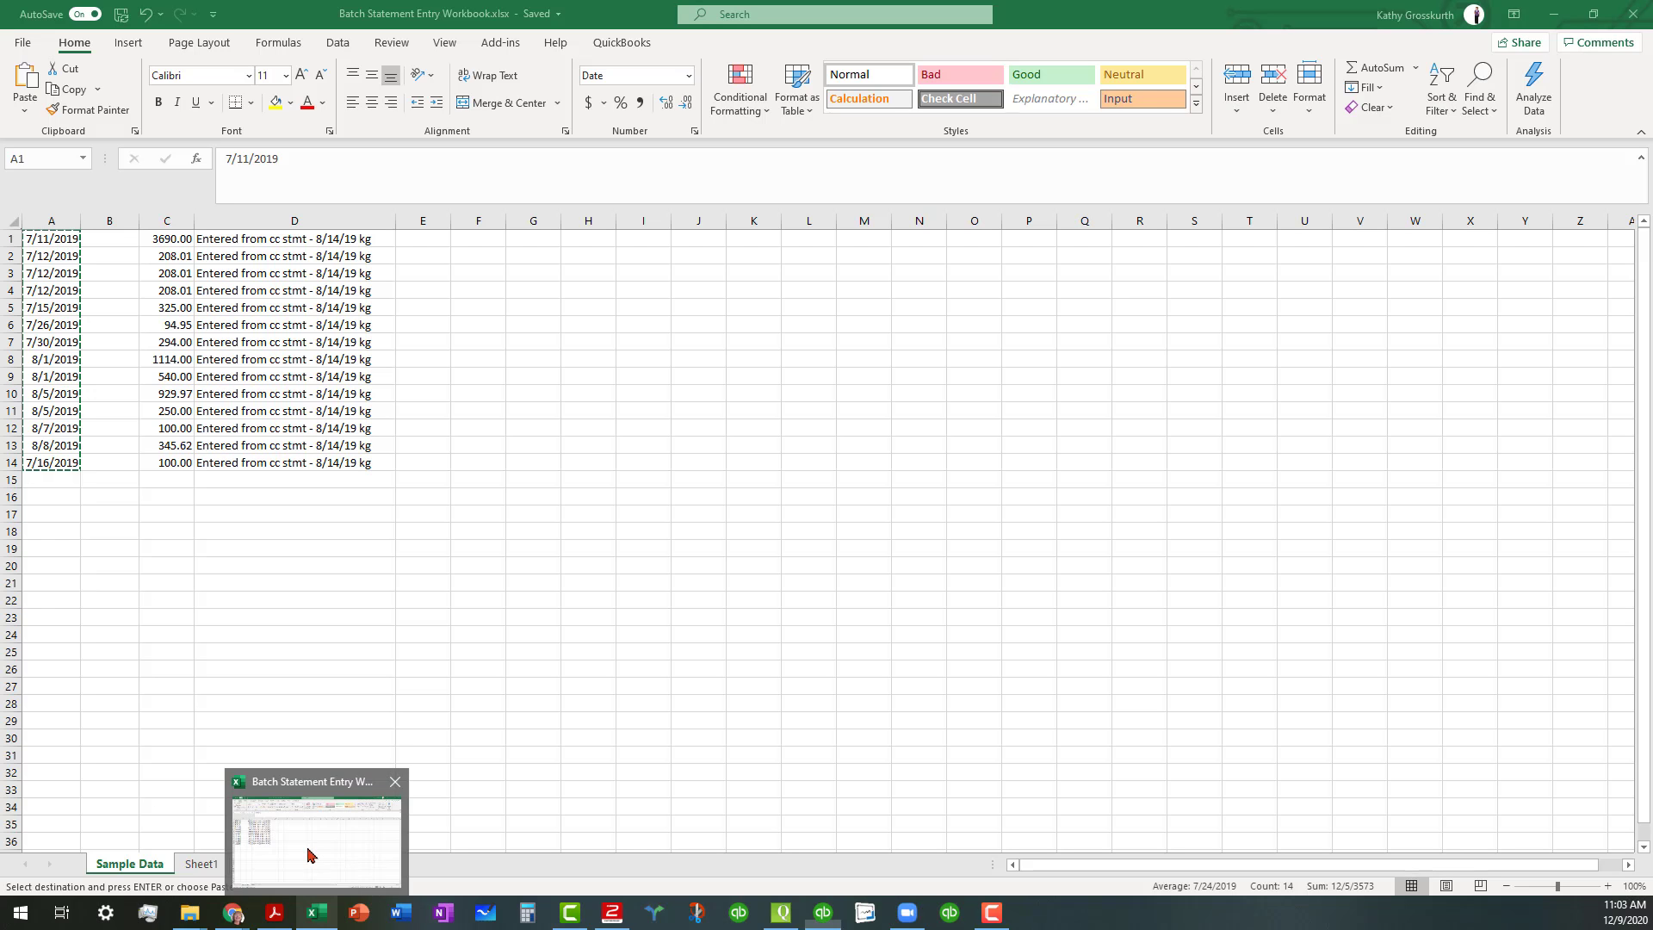
left_click(245, 235)
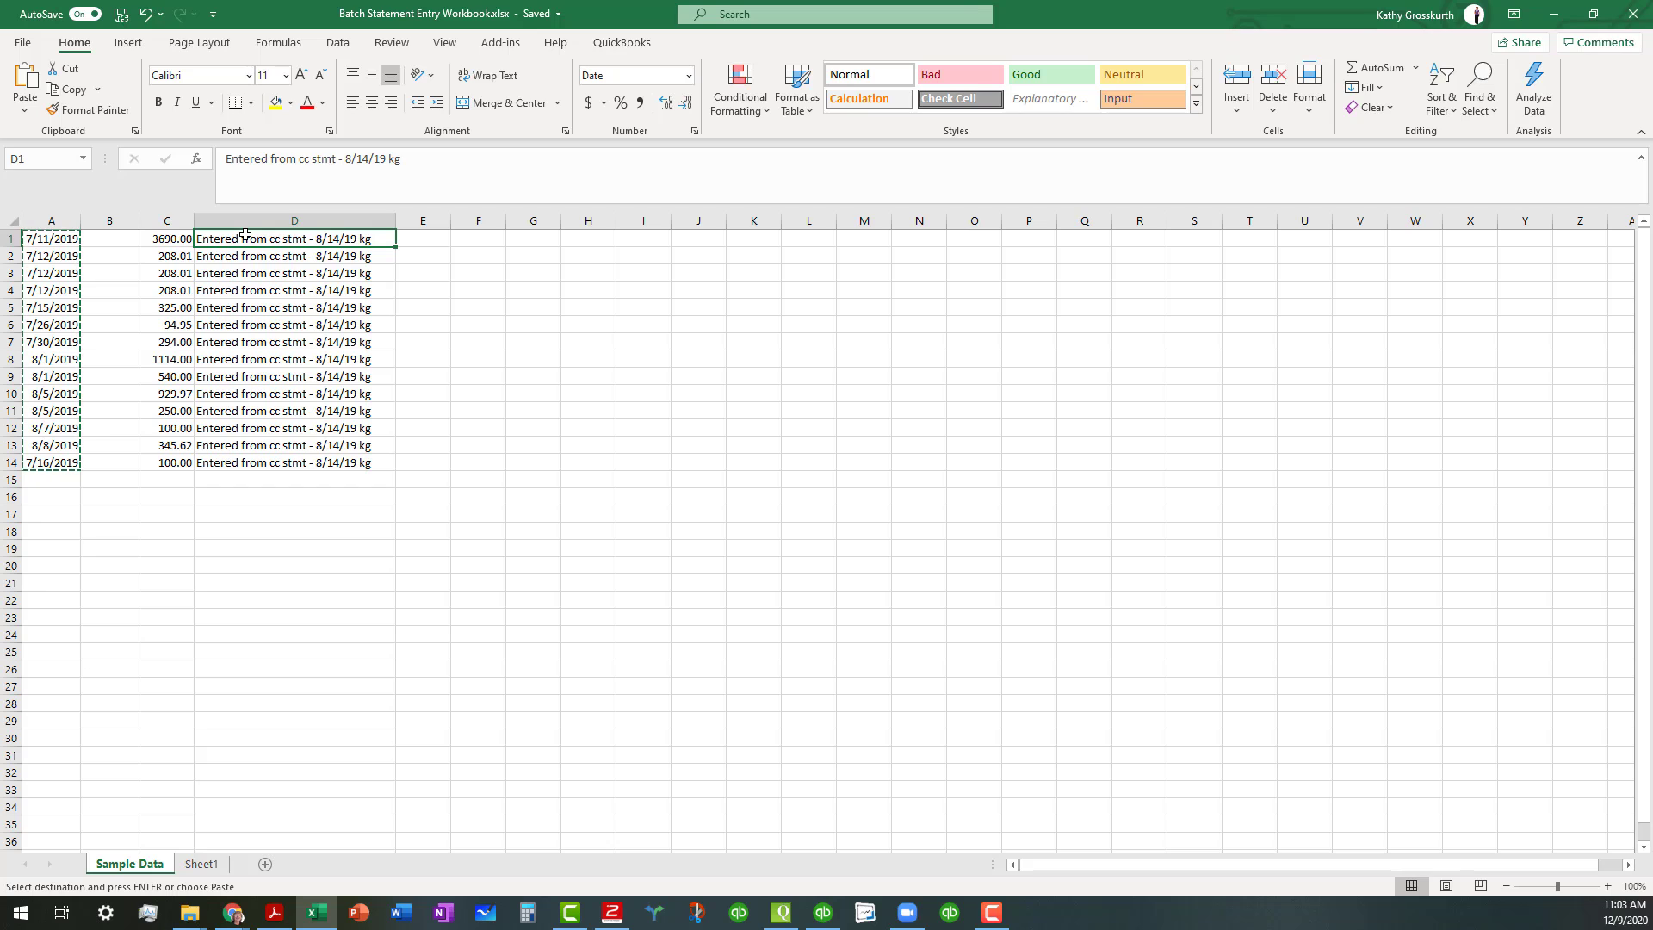
left_click_drag(245, 234, 234, 466)
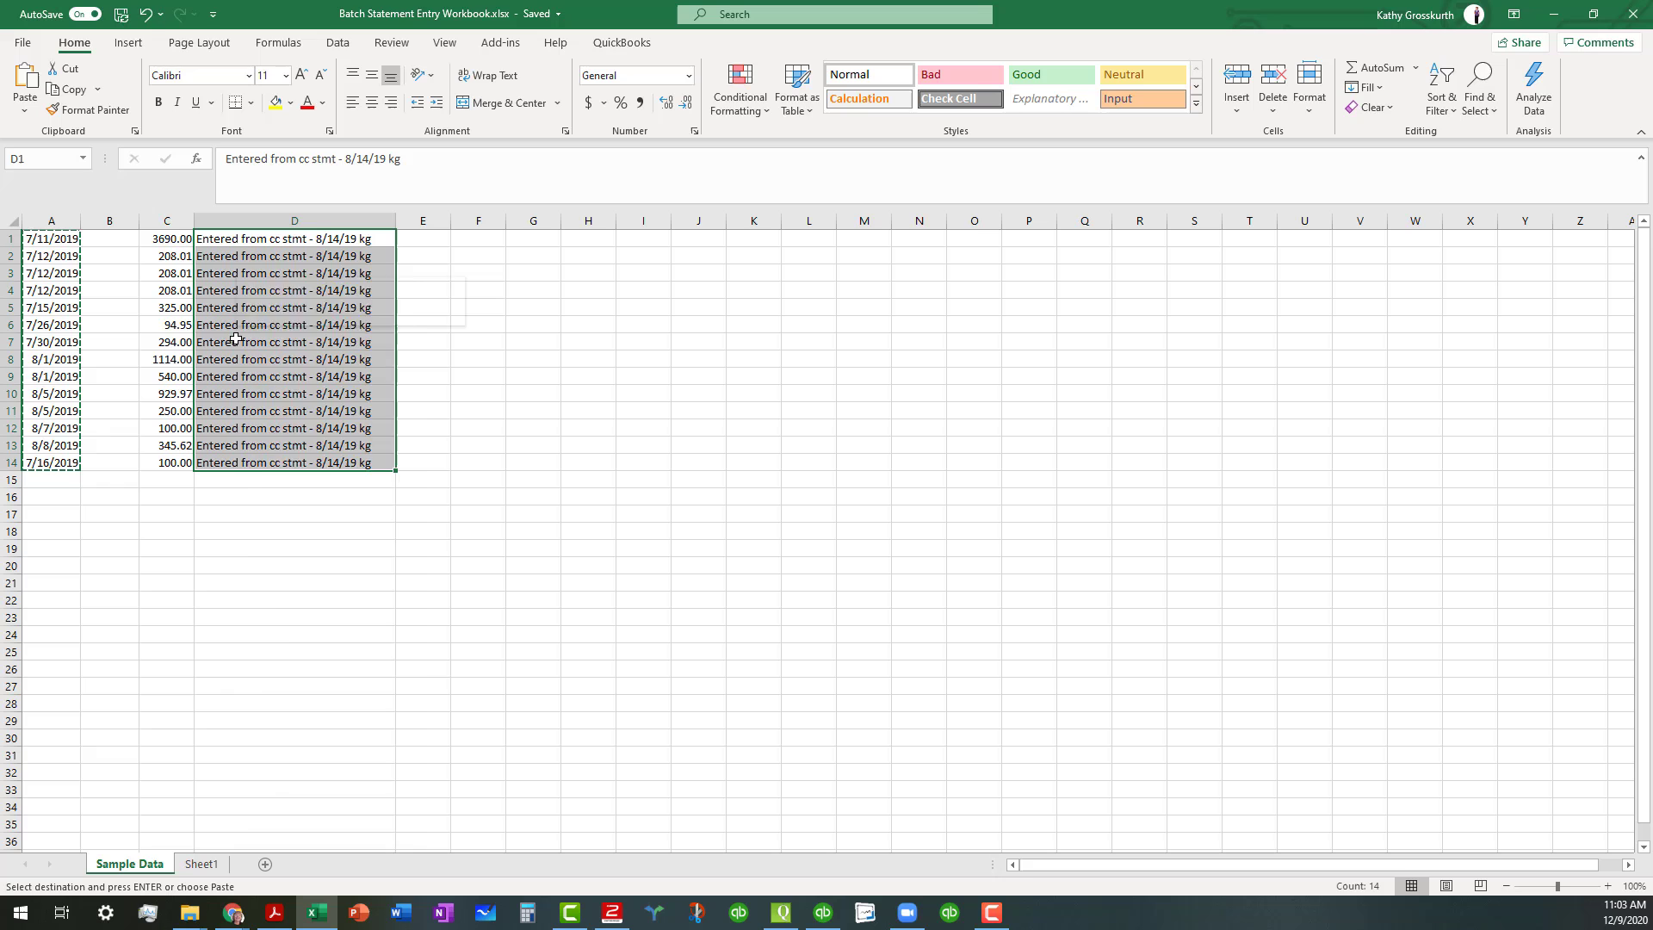
right_click(236, 339)
left_click(277, 379)
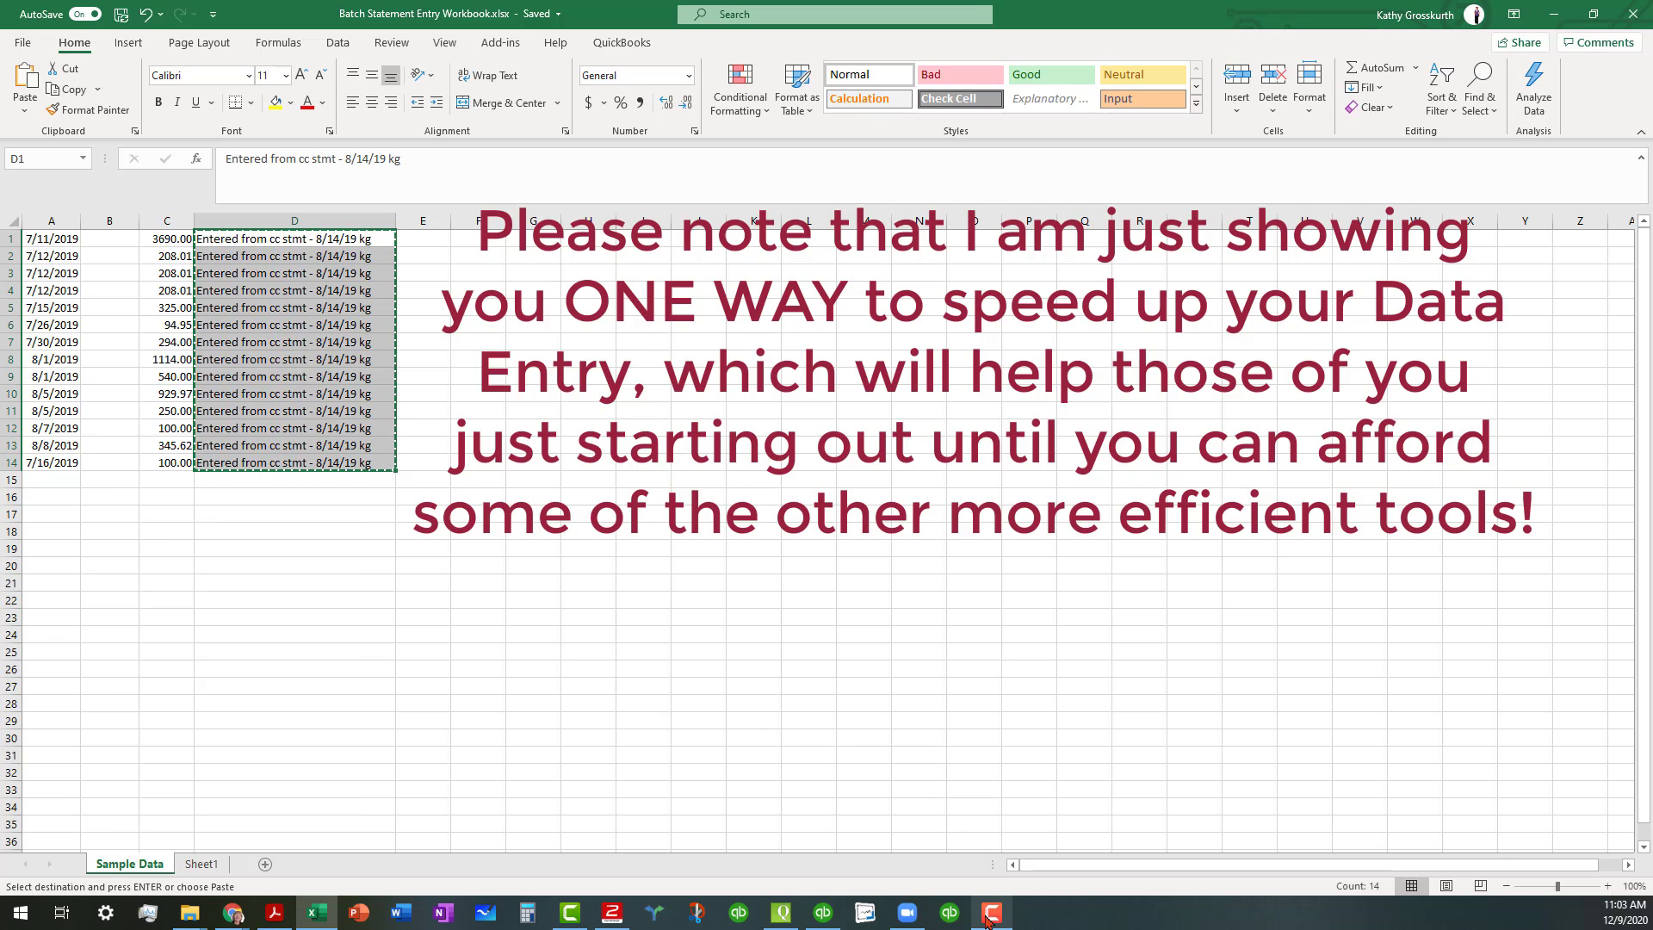
left_click(823, 915)
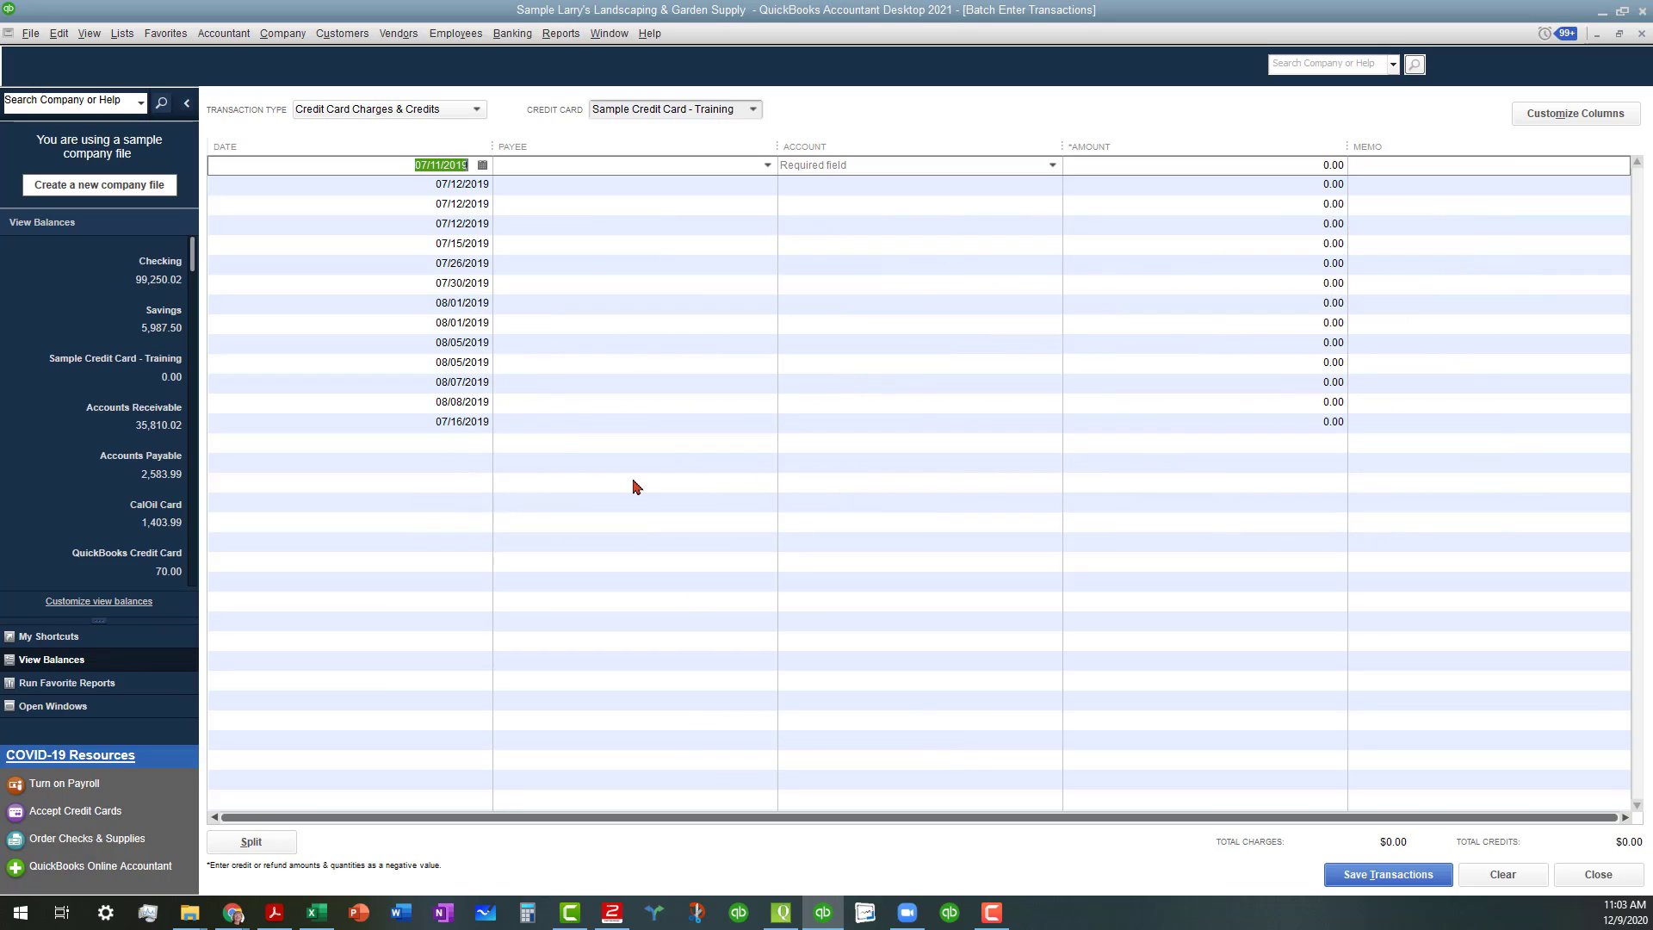
- Paste the memo 'Entered from cc stmt - 8/14/19 kg' into all 14 rows' Memo cells
left_click(1386, 166)
right_click(1384, 165)
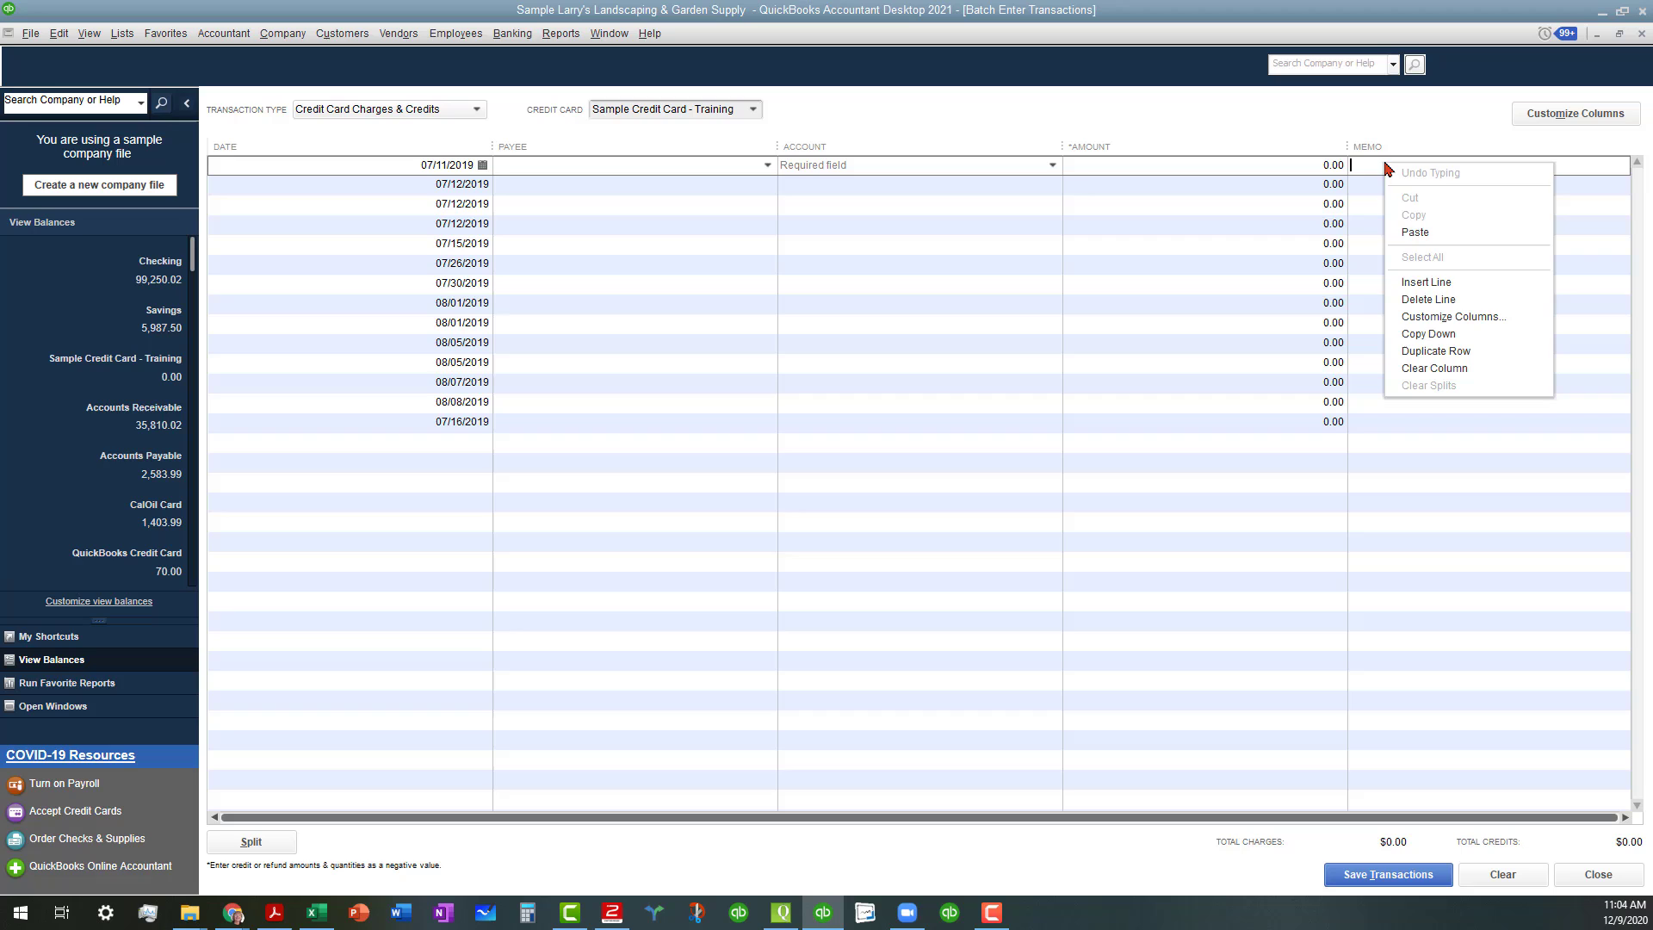
left_click(1414, 234)
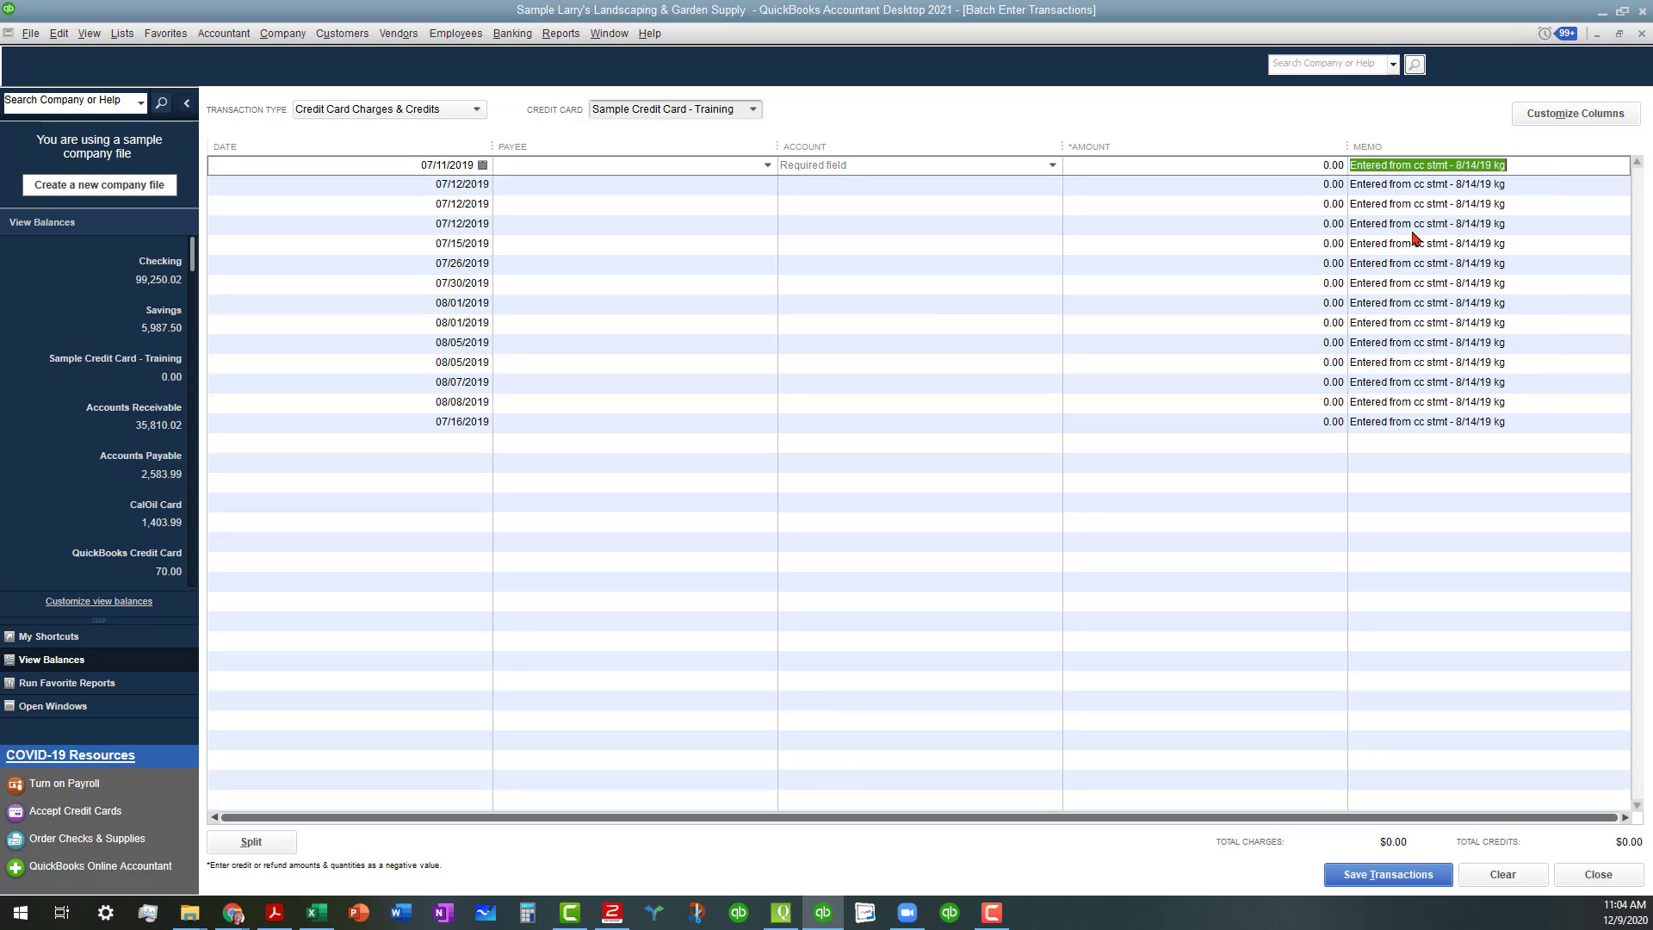
left_click(767, 166)
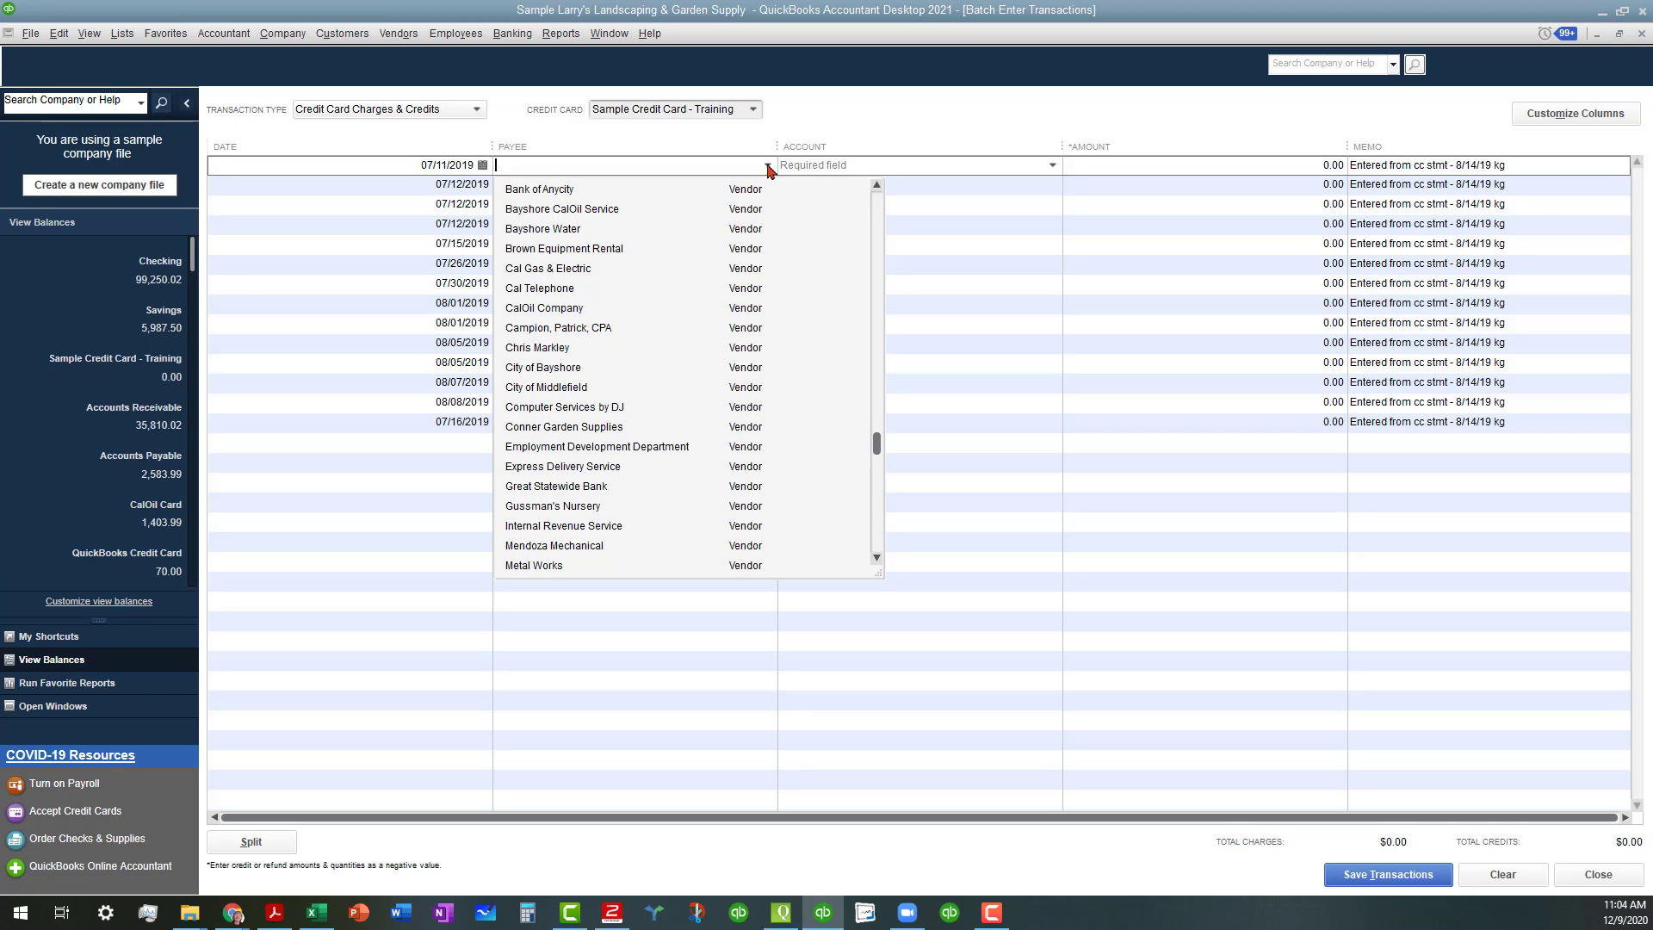
- Give the first charge payee Bayshore Water and account Utilities:Water, then begin the 07/12/2019 row
scroll(632, 469, "down", 2)
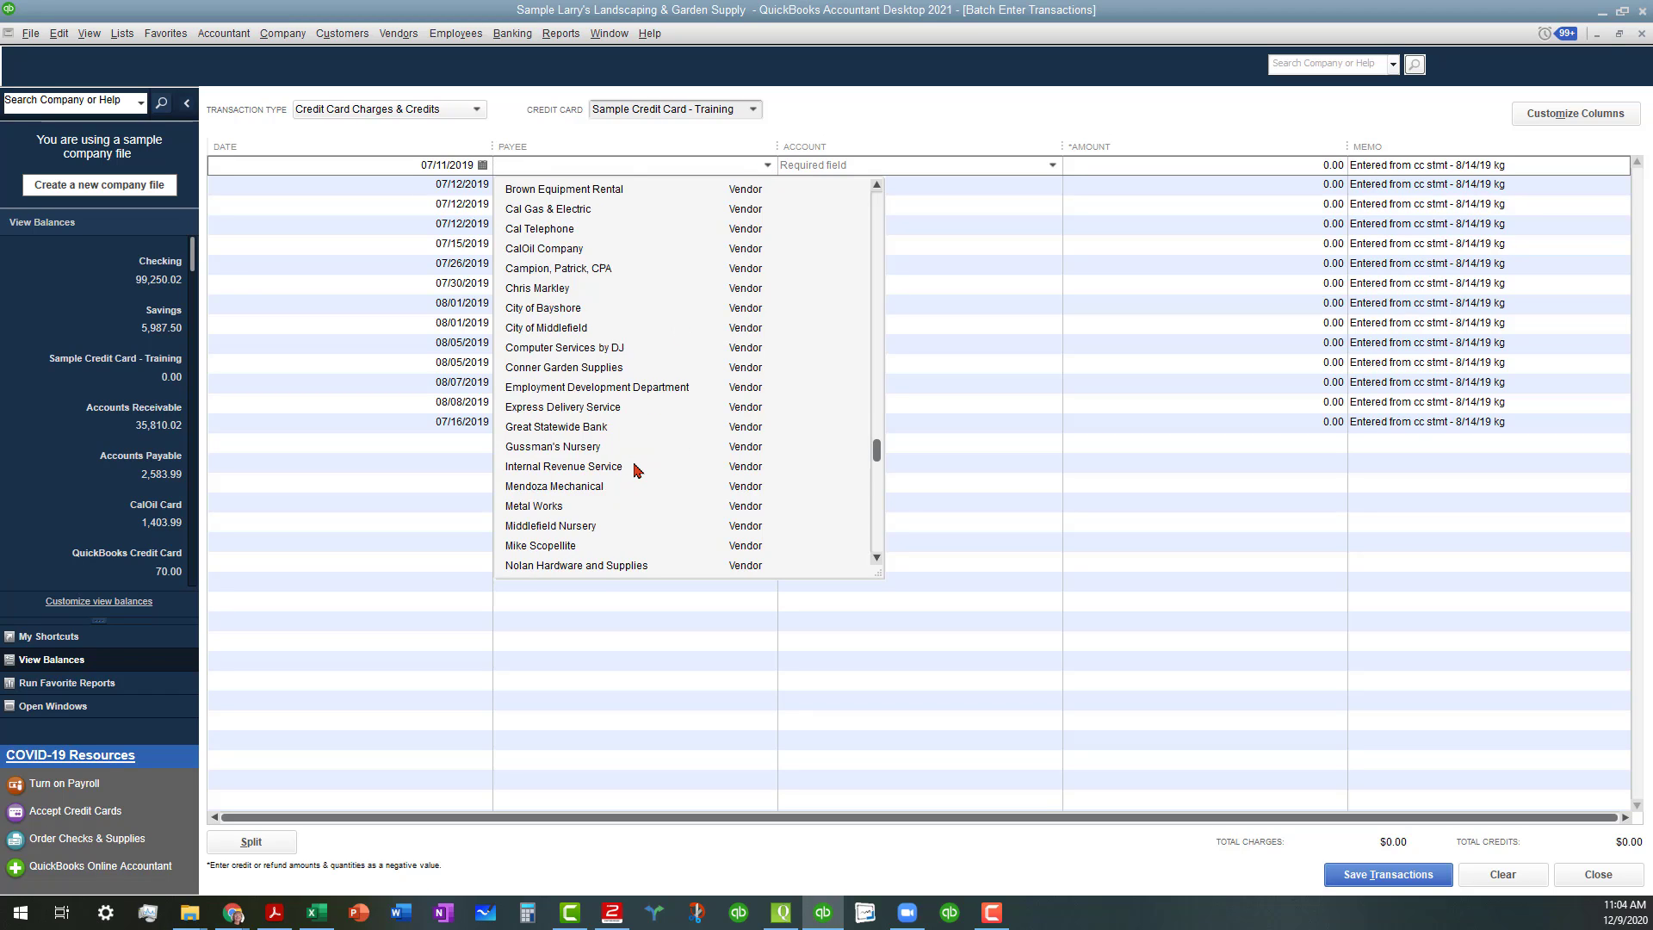
scroll(637, 469, "down", 6)
scroll(654, 472, "up", 11)
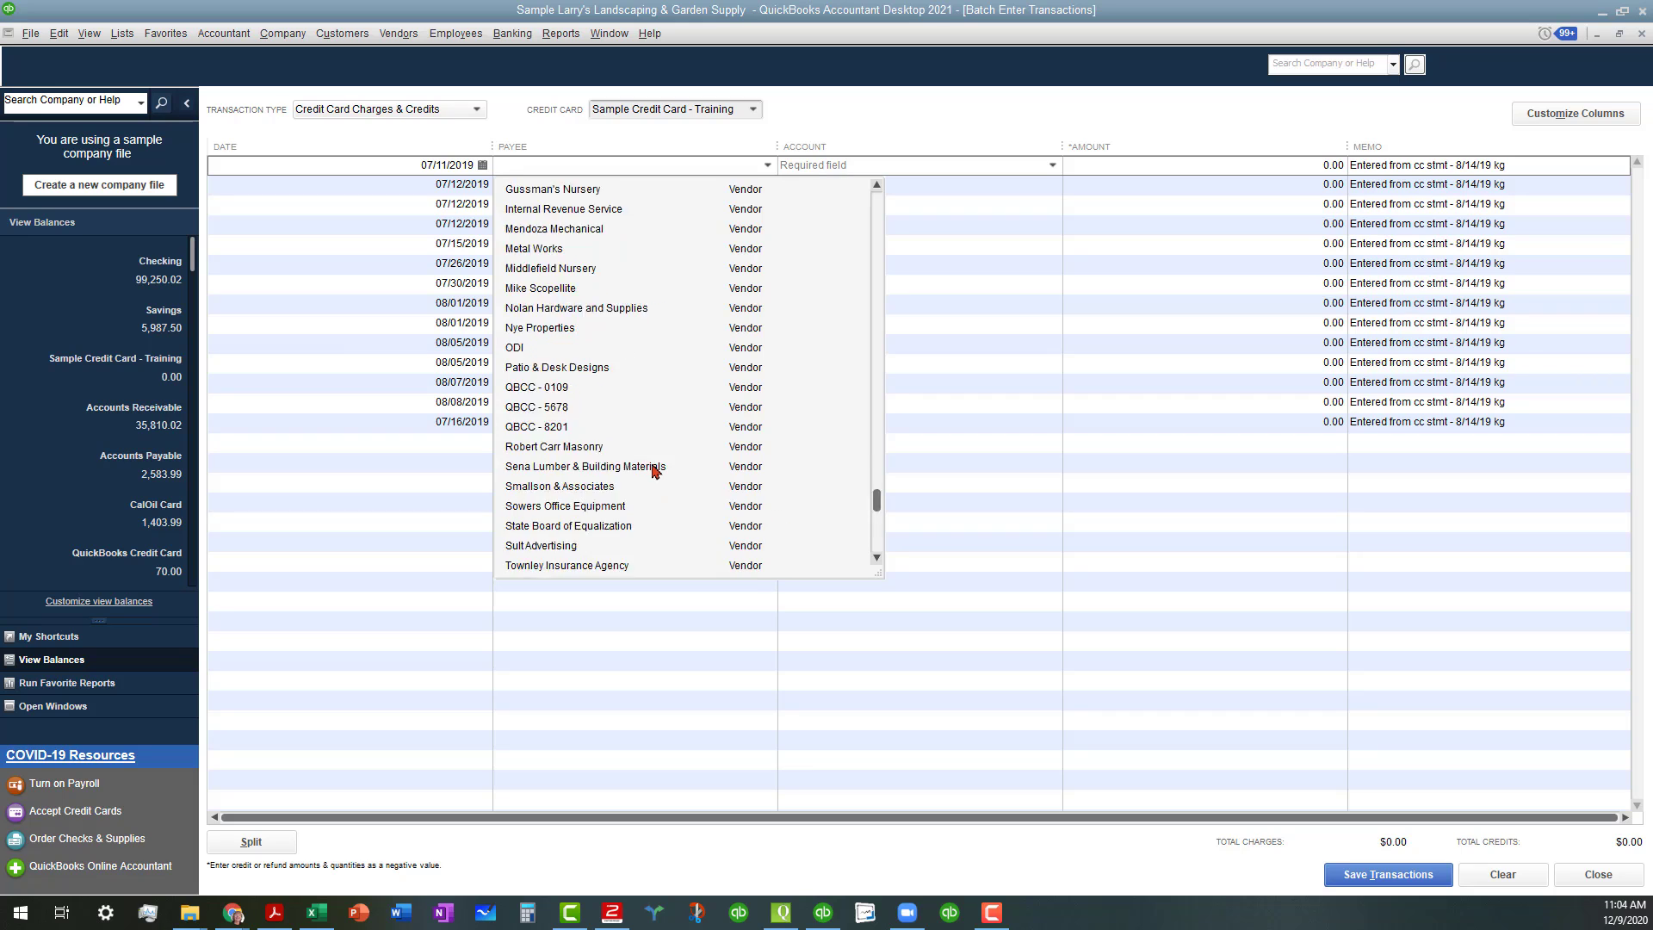
scroll(637, 344, "up", 8)
scroll(638, 288, "up", 8)
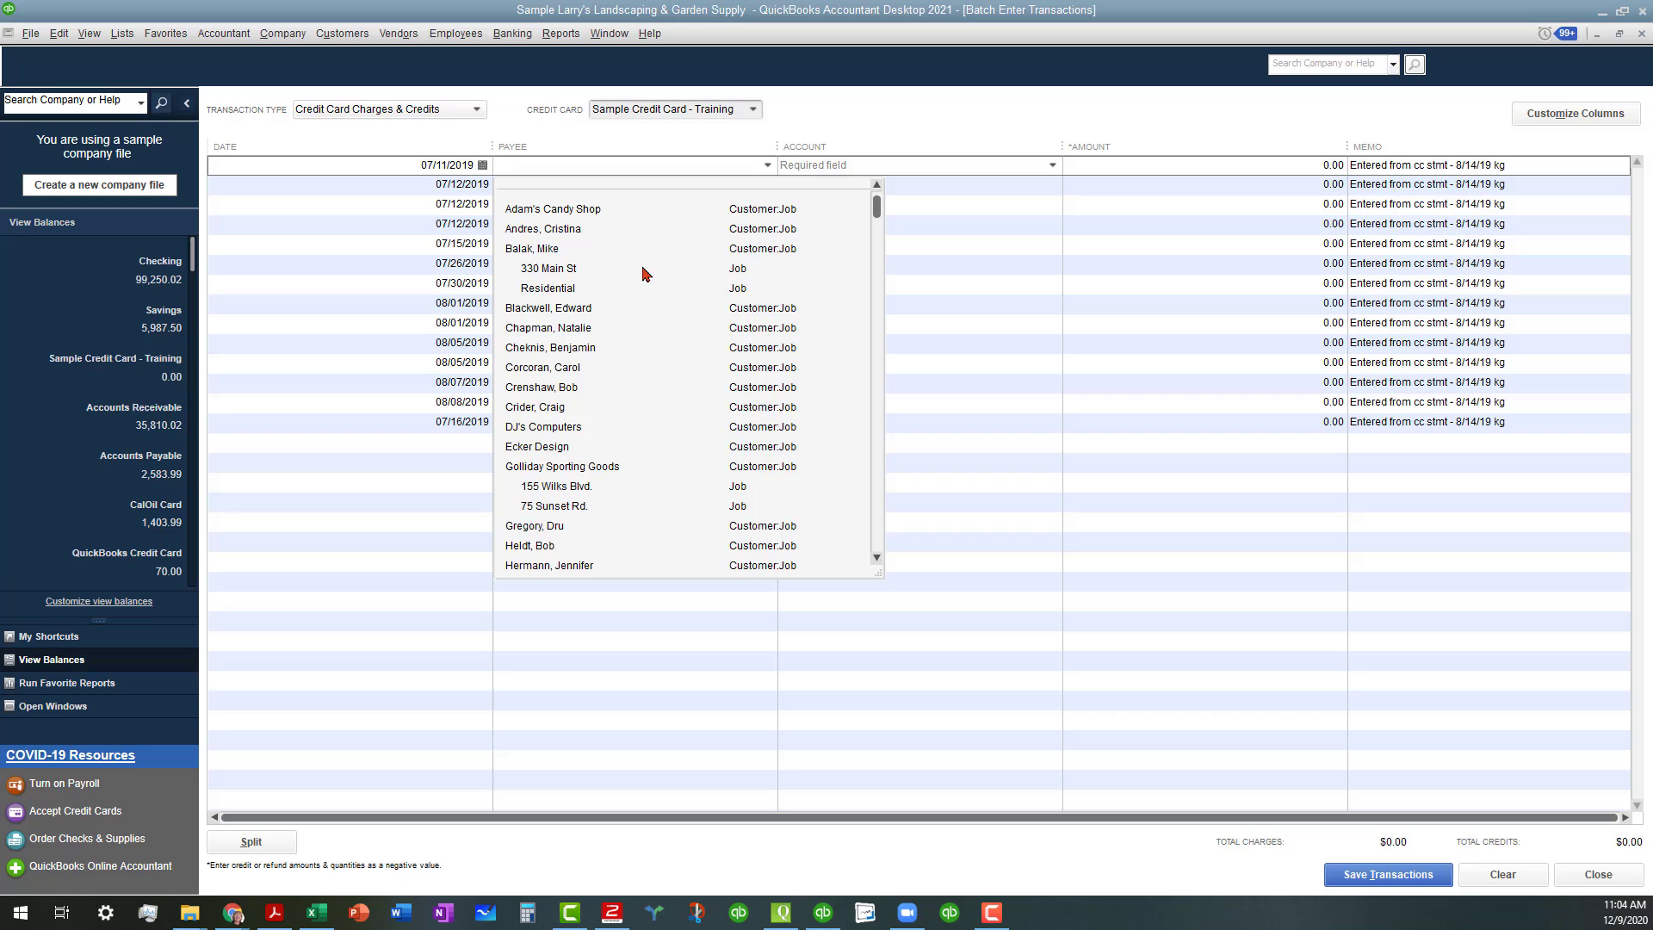
scroll(656, 283, "down", 5)
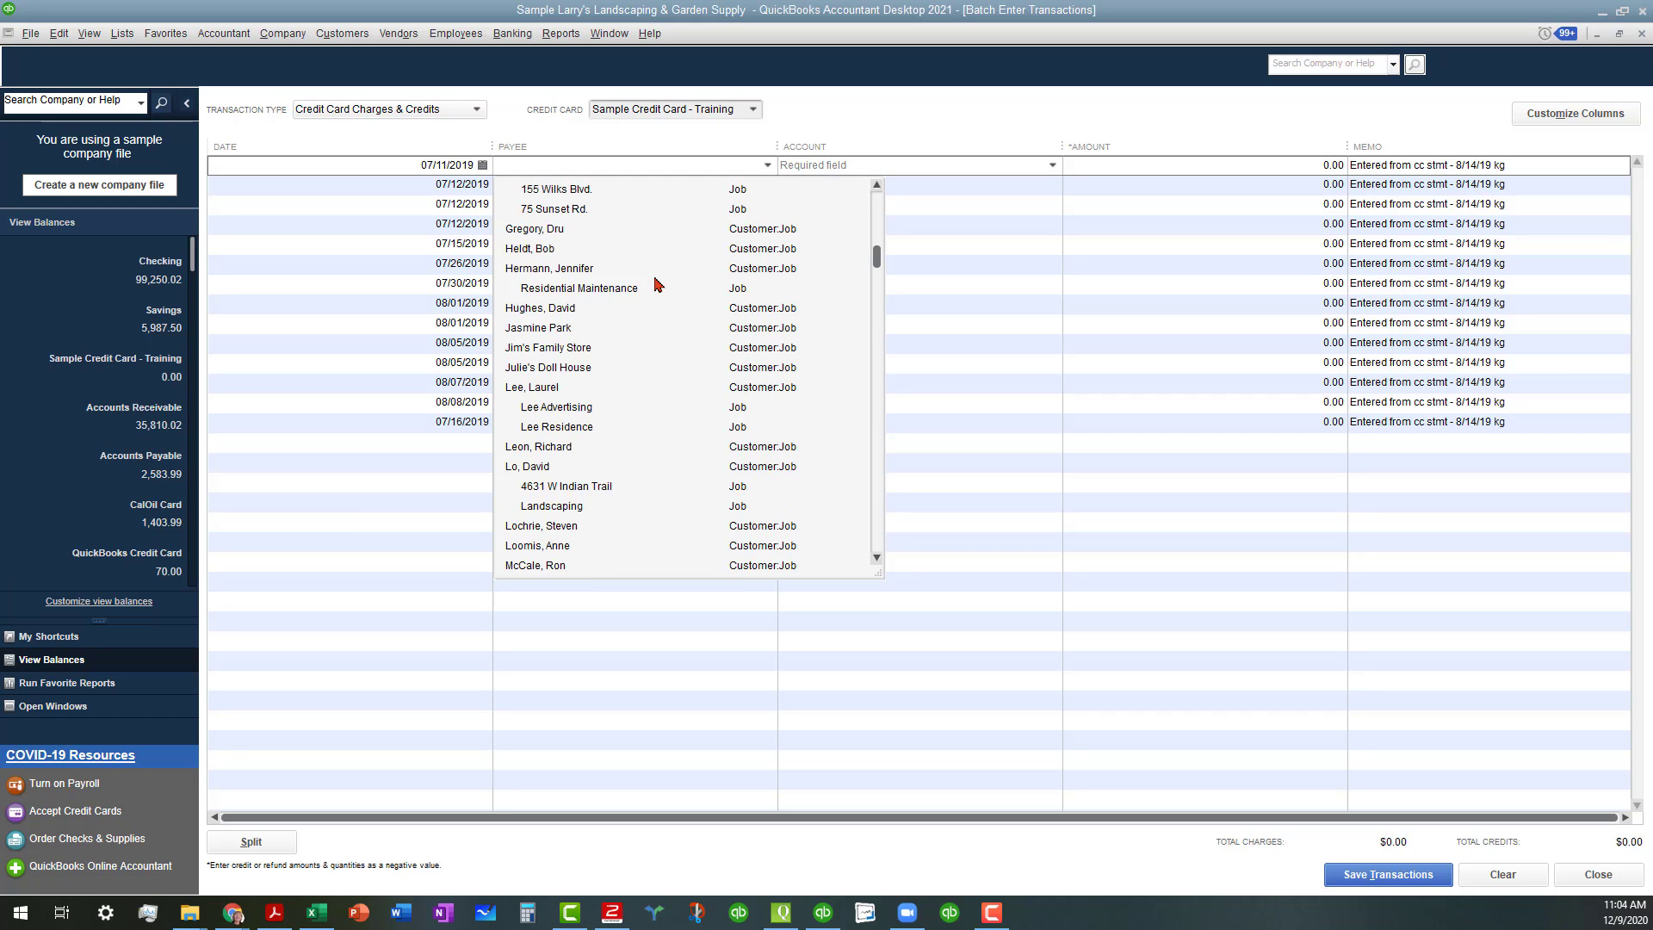
scroll(656, 284, "down", 20)
scroll(650, 293, "up", 3)
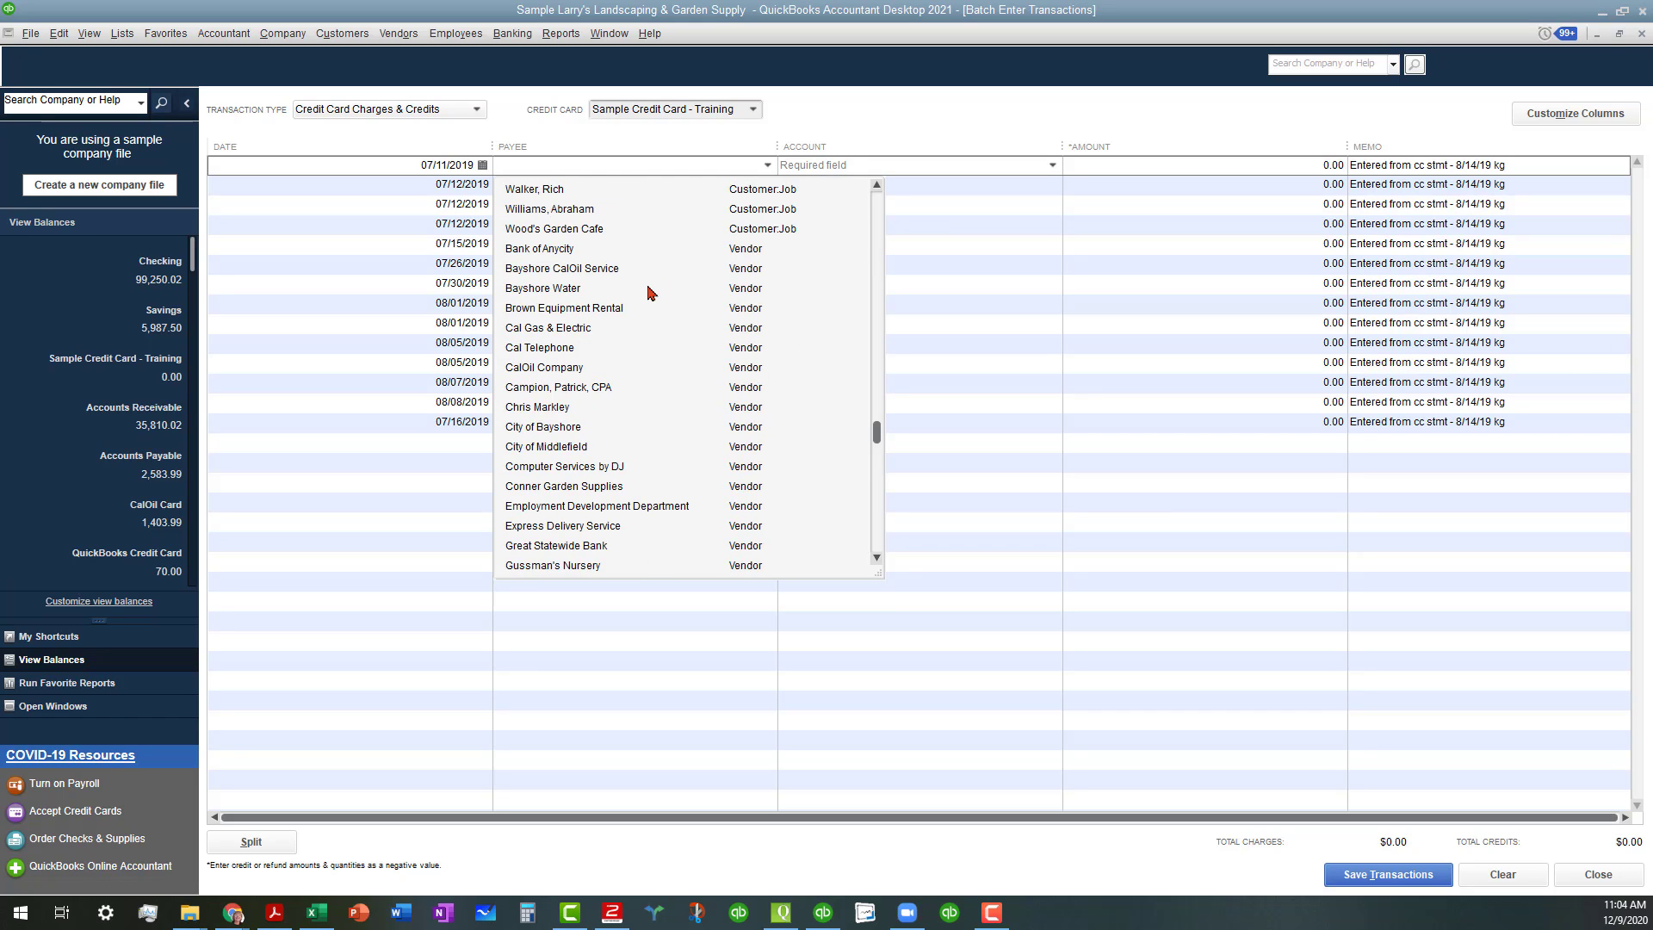
left_click(571, 289)
left_click(895, 168)
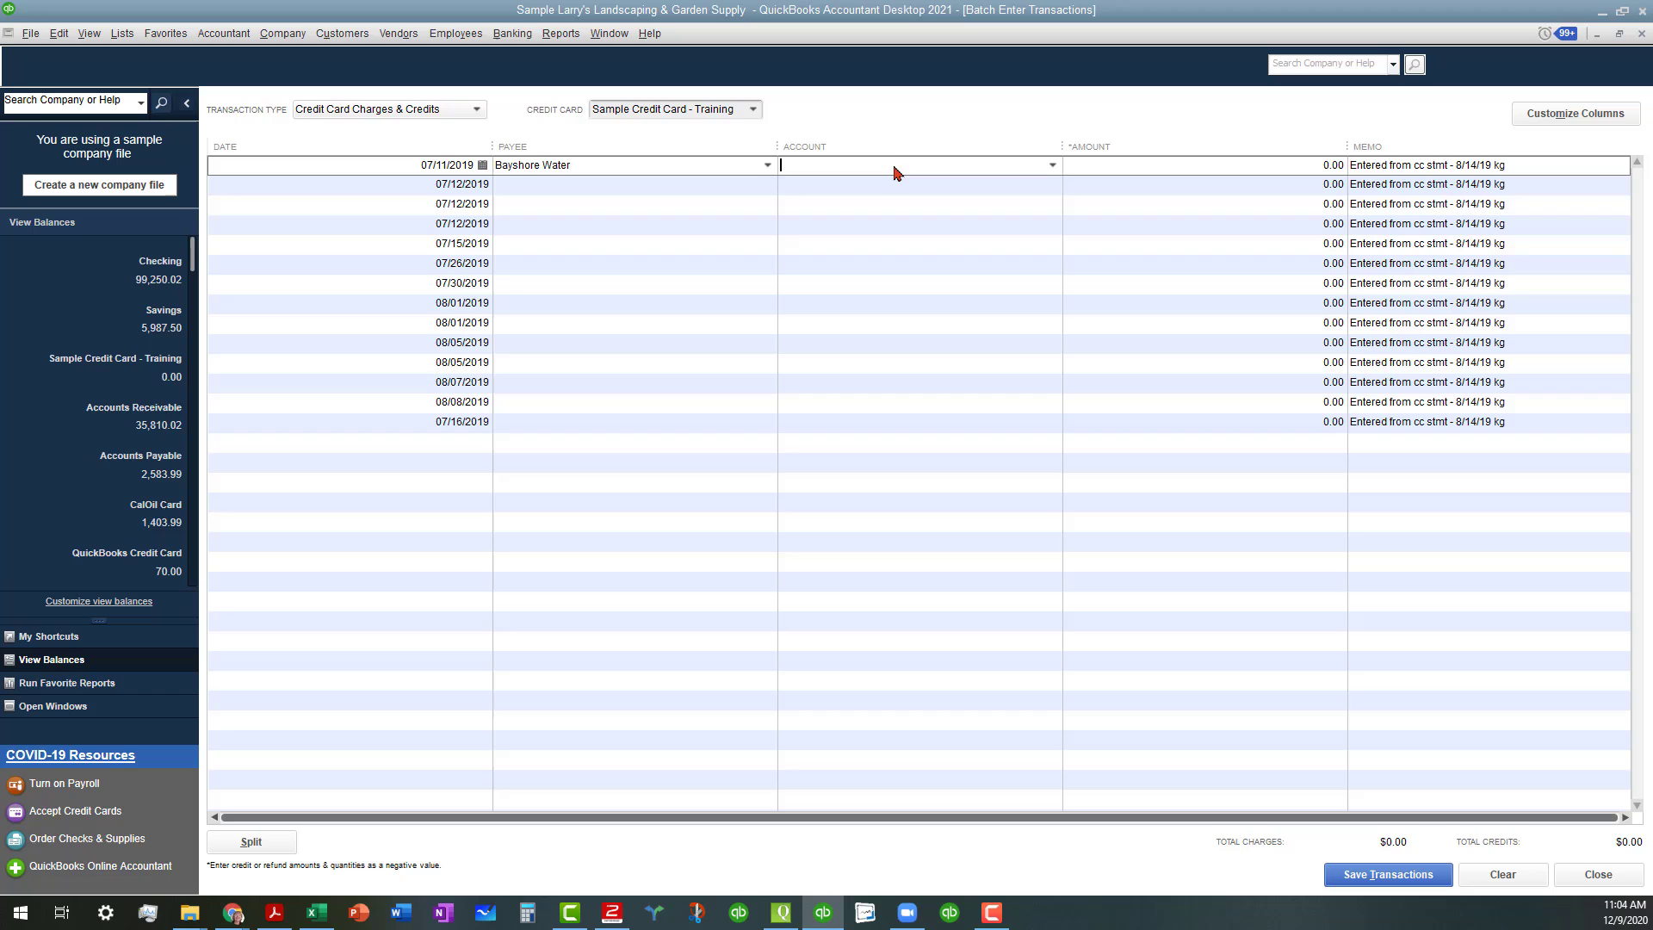
type("Uncategorized Expenses")
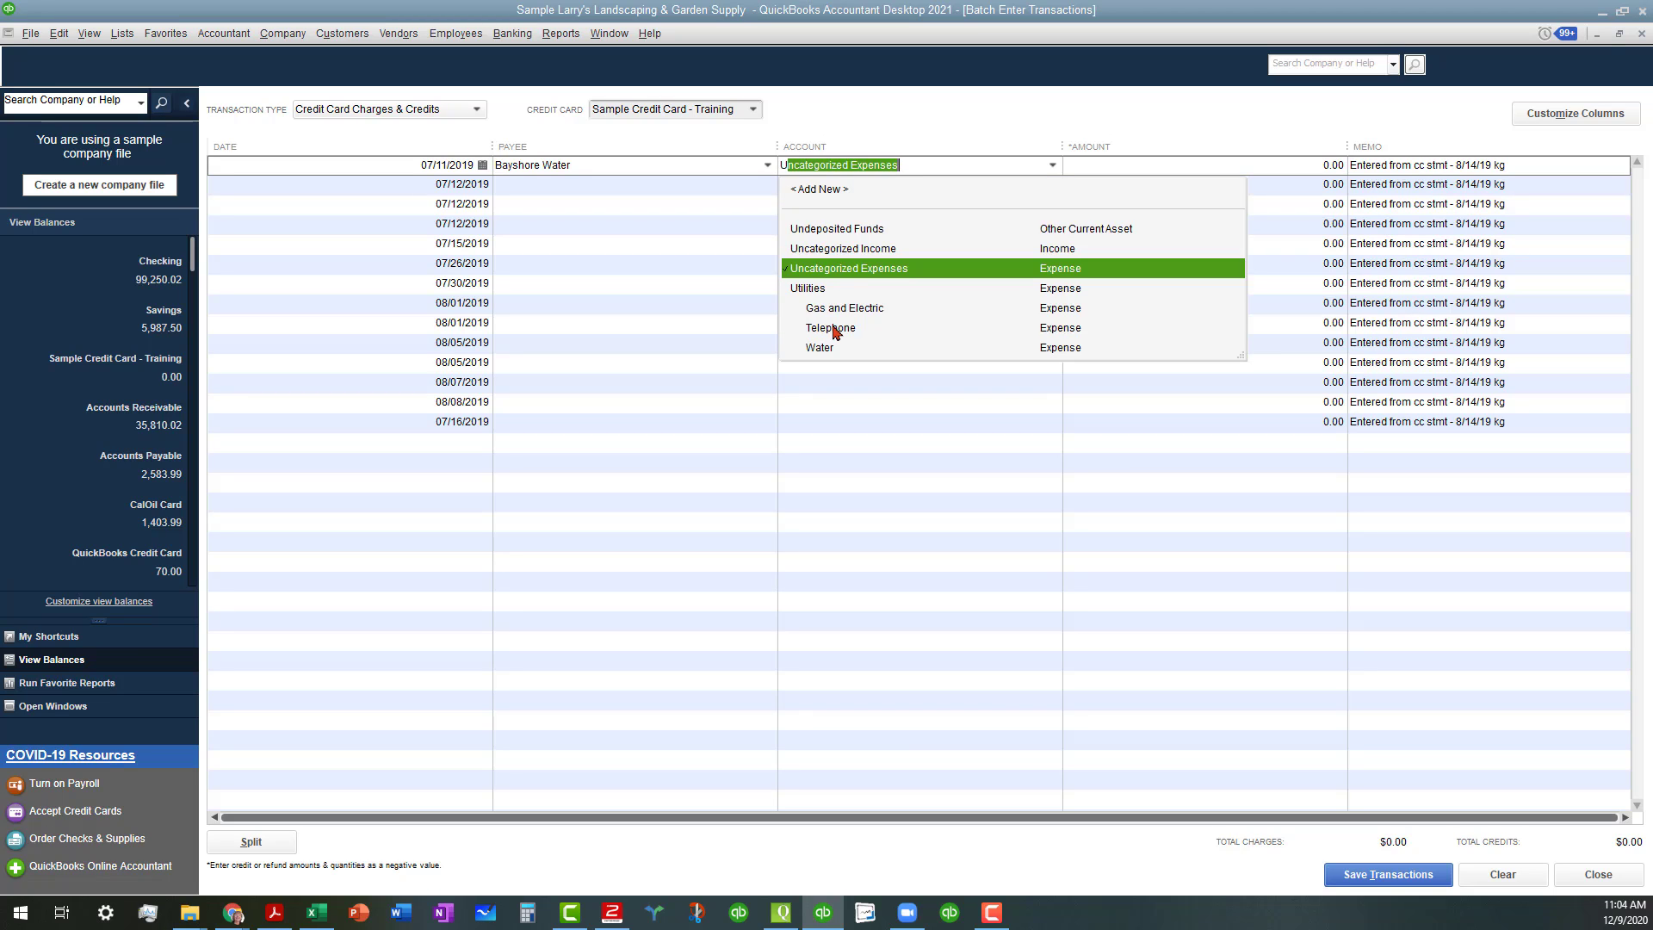
left_click(821, 347)
left_click(605, 188)
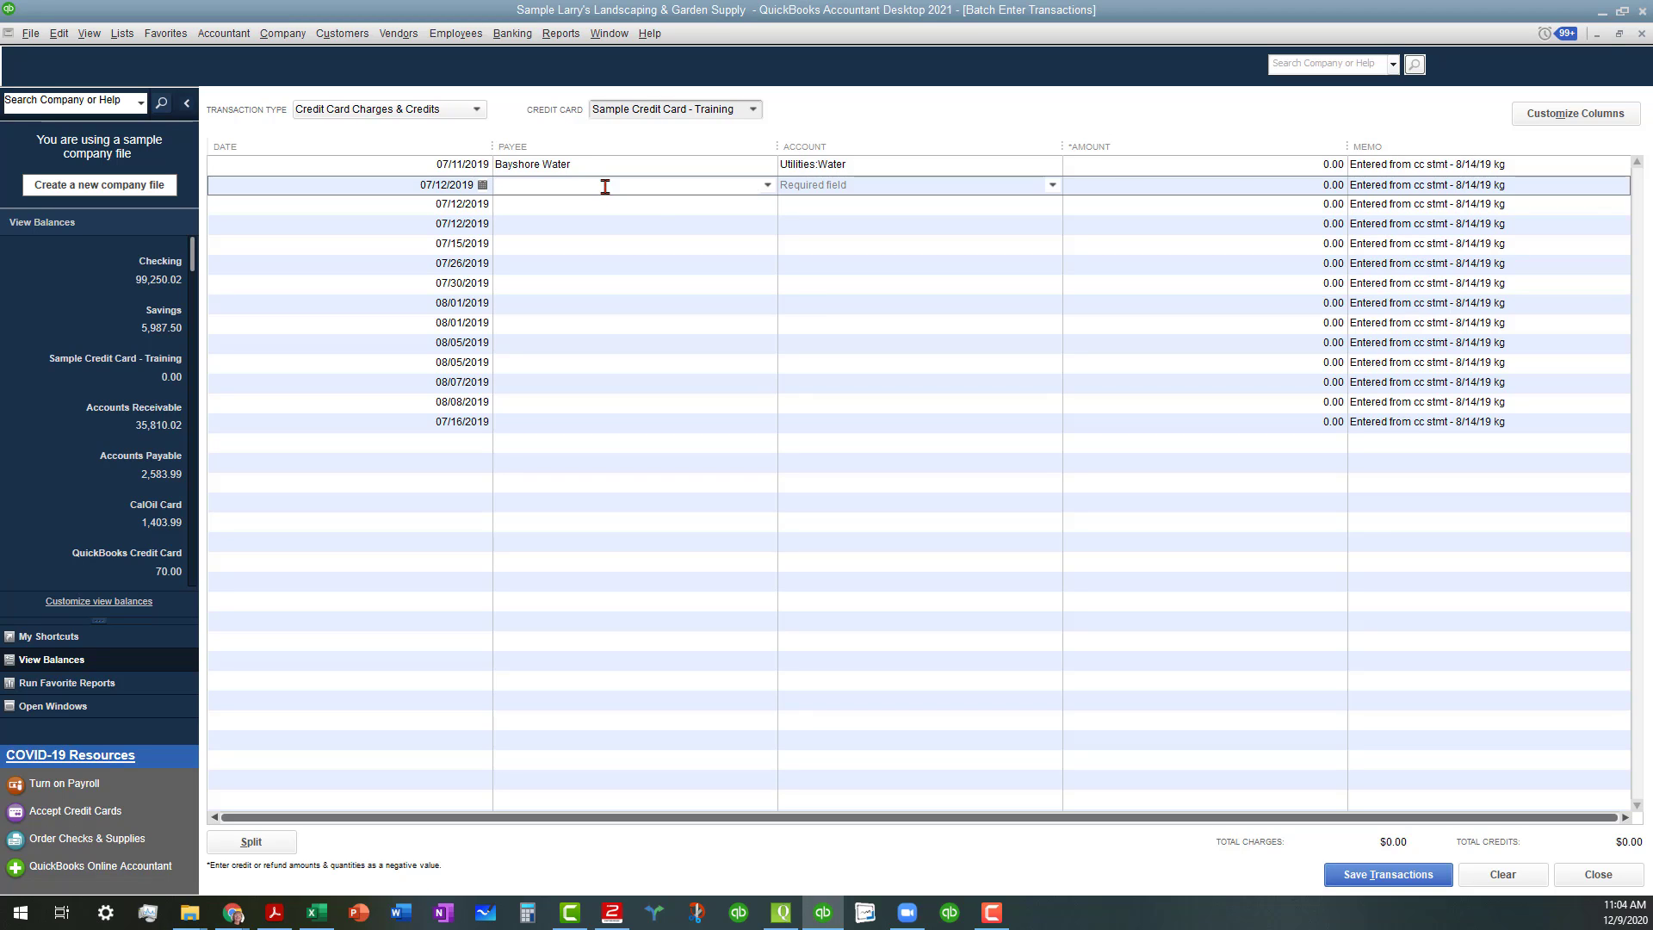
left_click(768, 187)
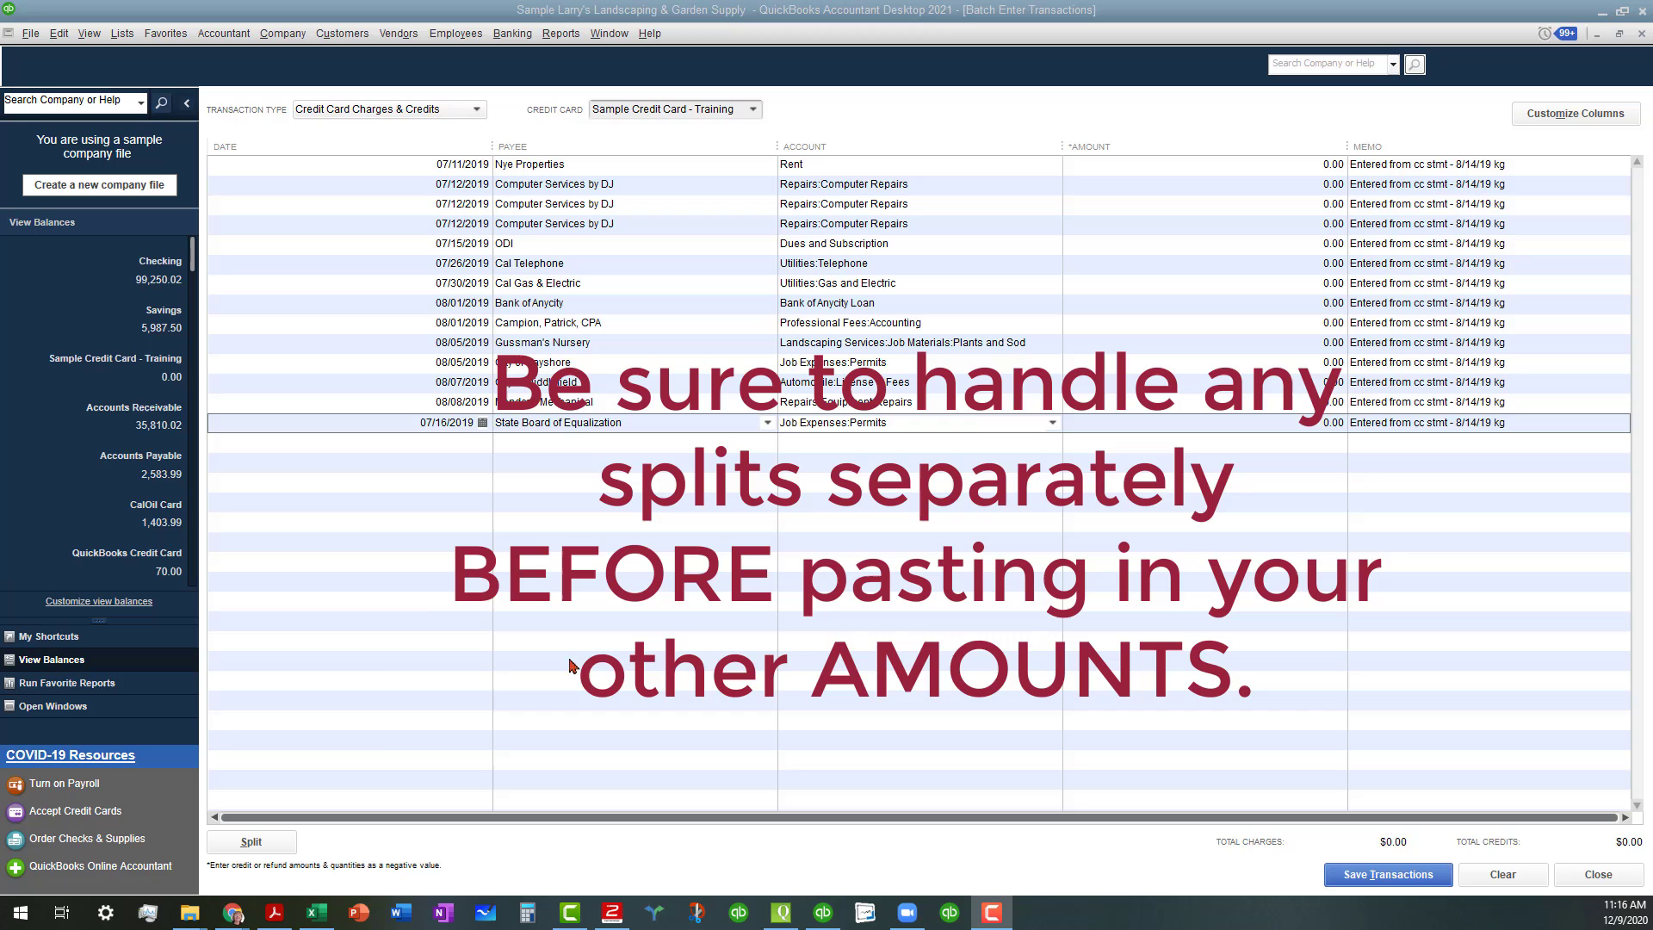
mouse_move(319, 922)
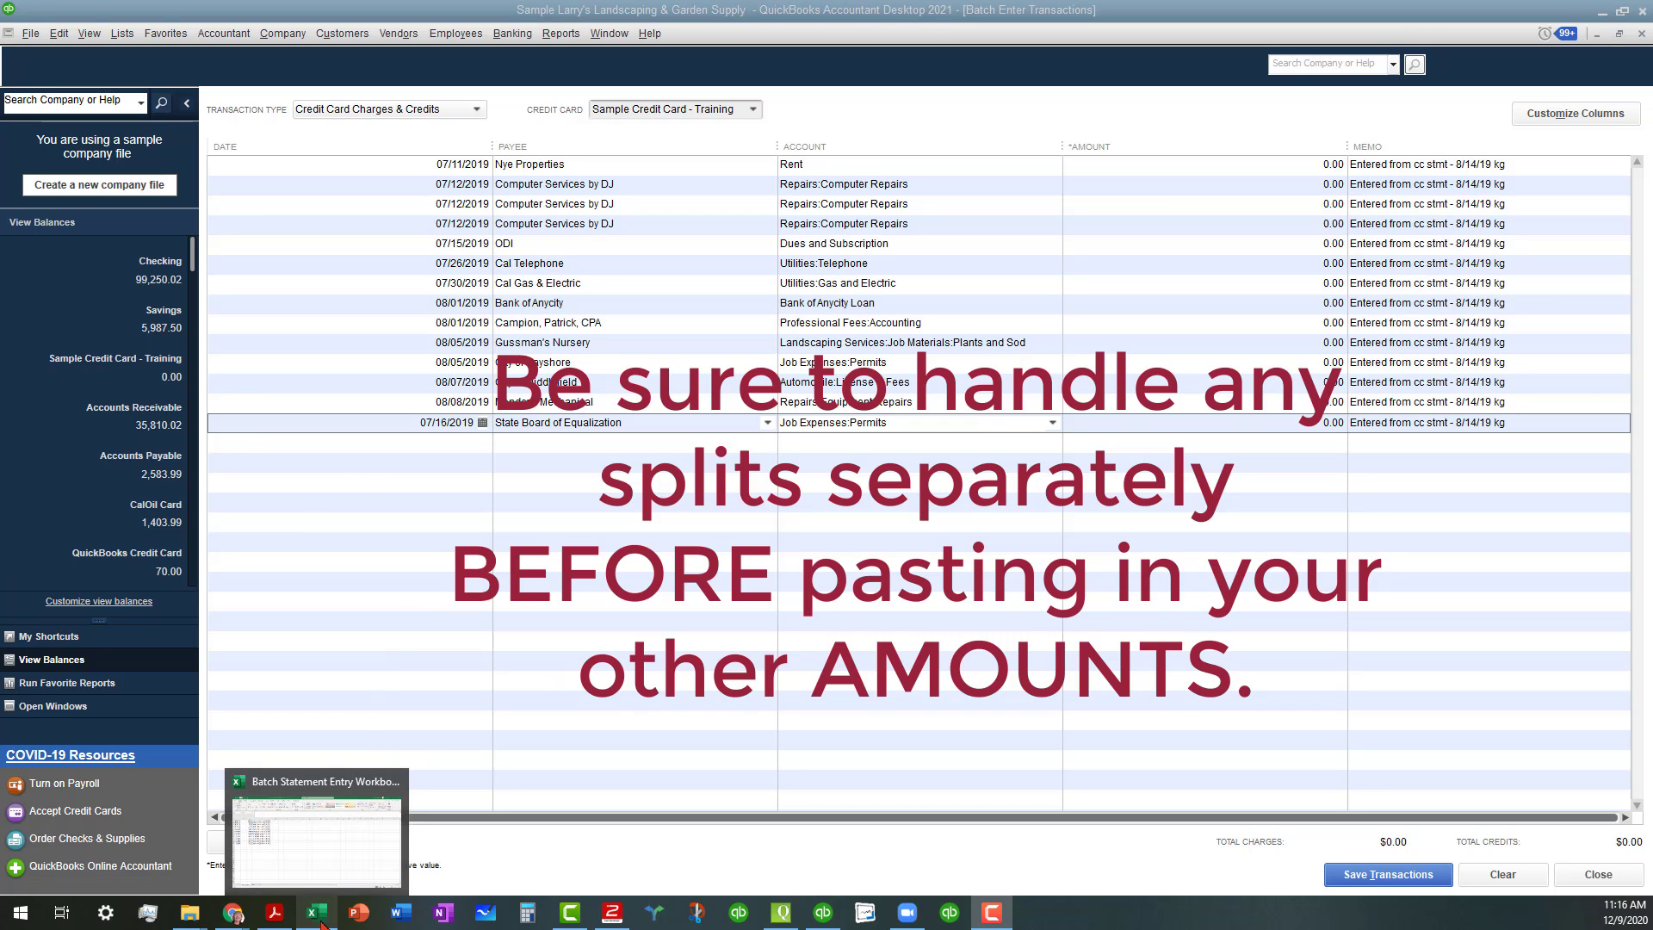
left_click(319, 818)
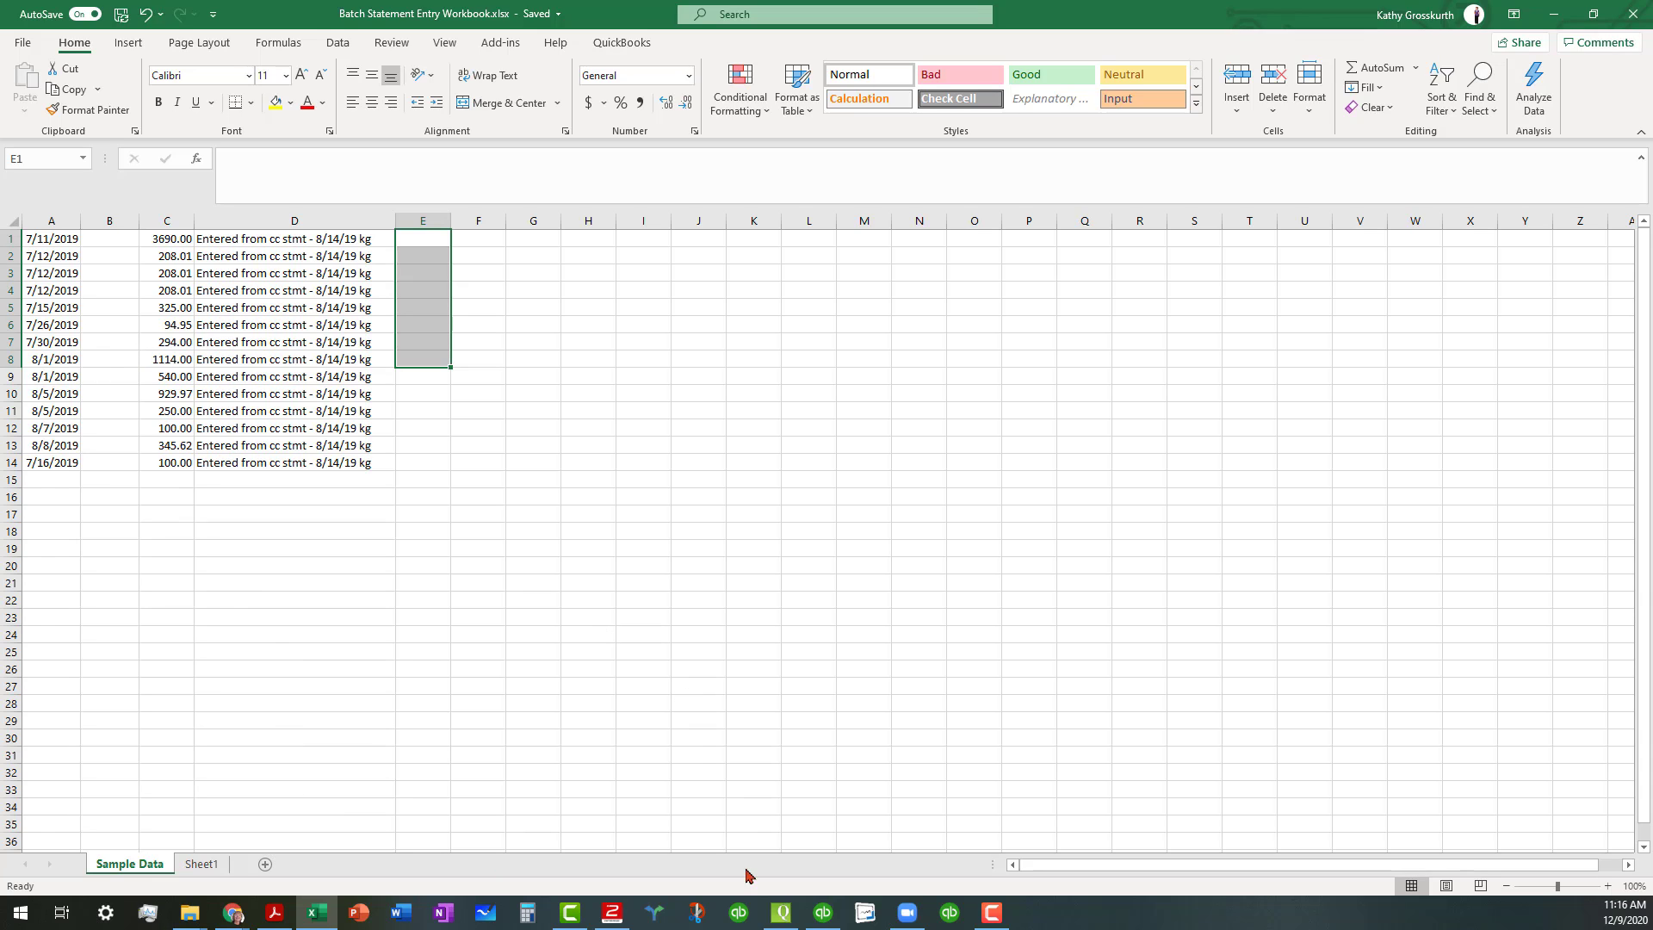
left_click(824, 915)
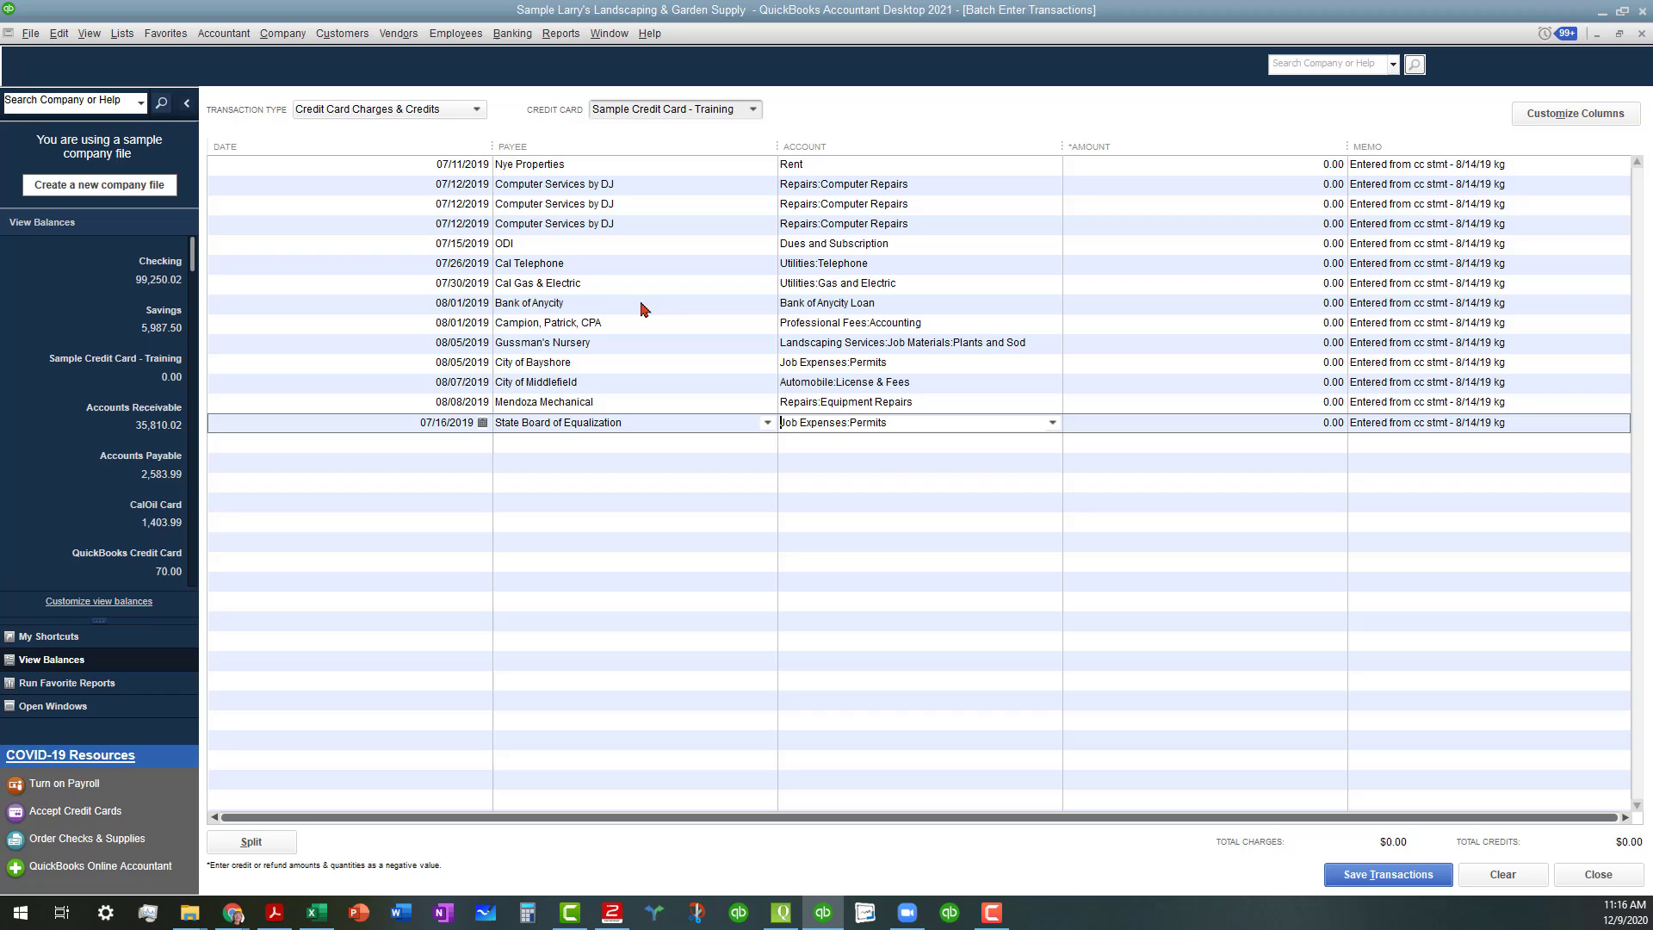
- Open the split for the 08/01/2019 Bank of Anycity charge and add an Interest on Loan line
left_click(595, 305)
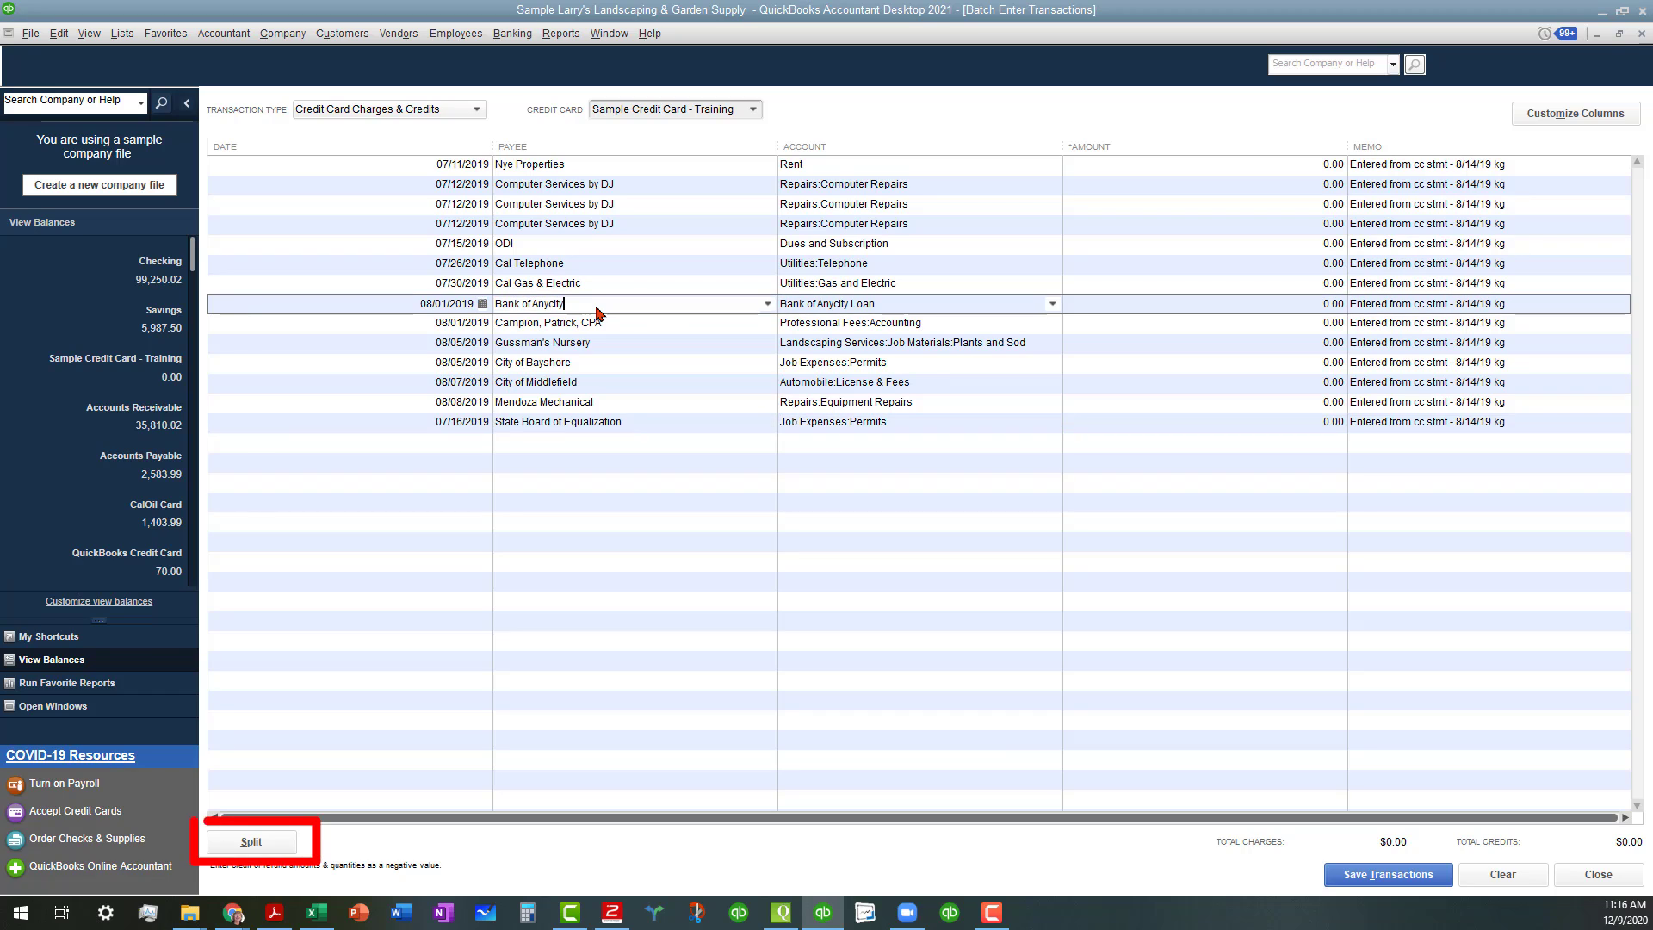
left_click(261, 844)
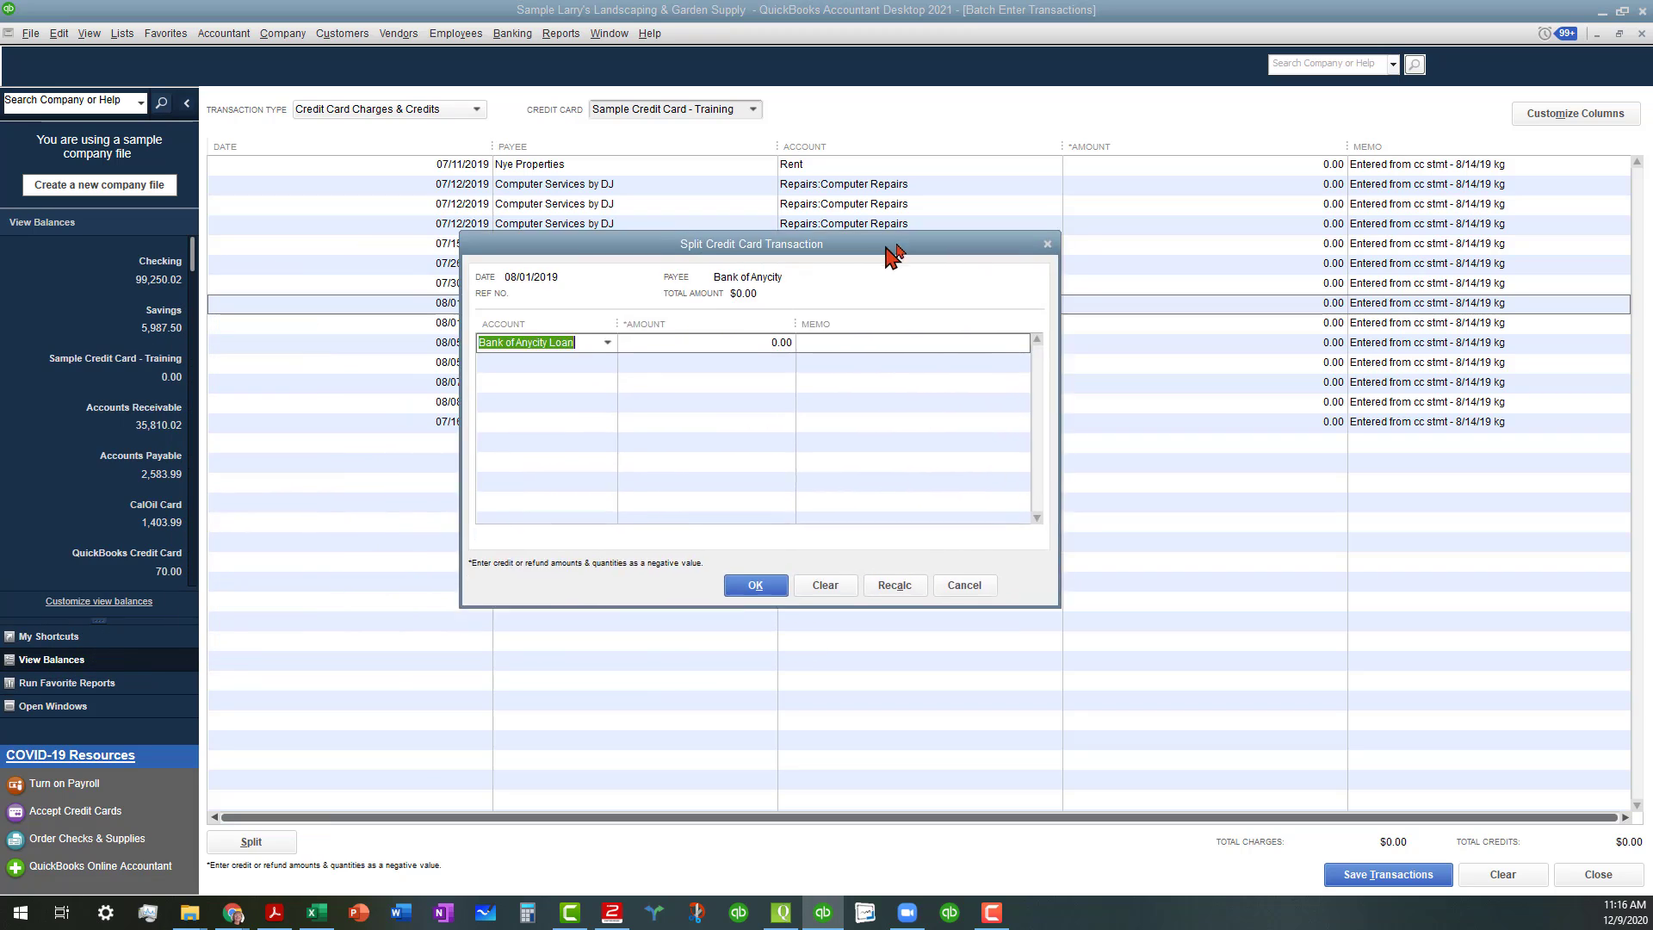
left_click_drag(878, 252, 854, 256)
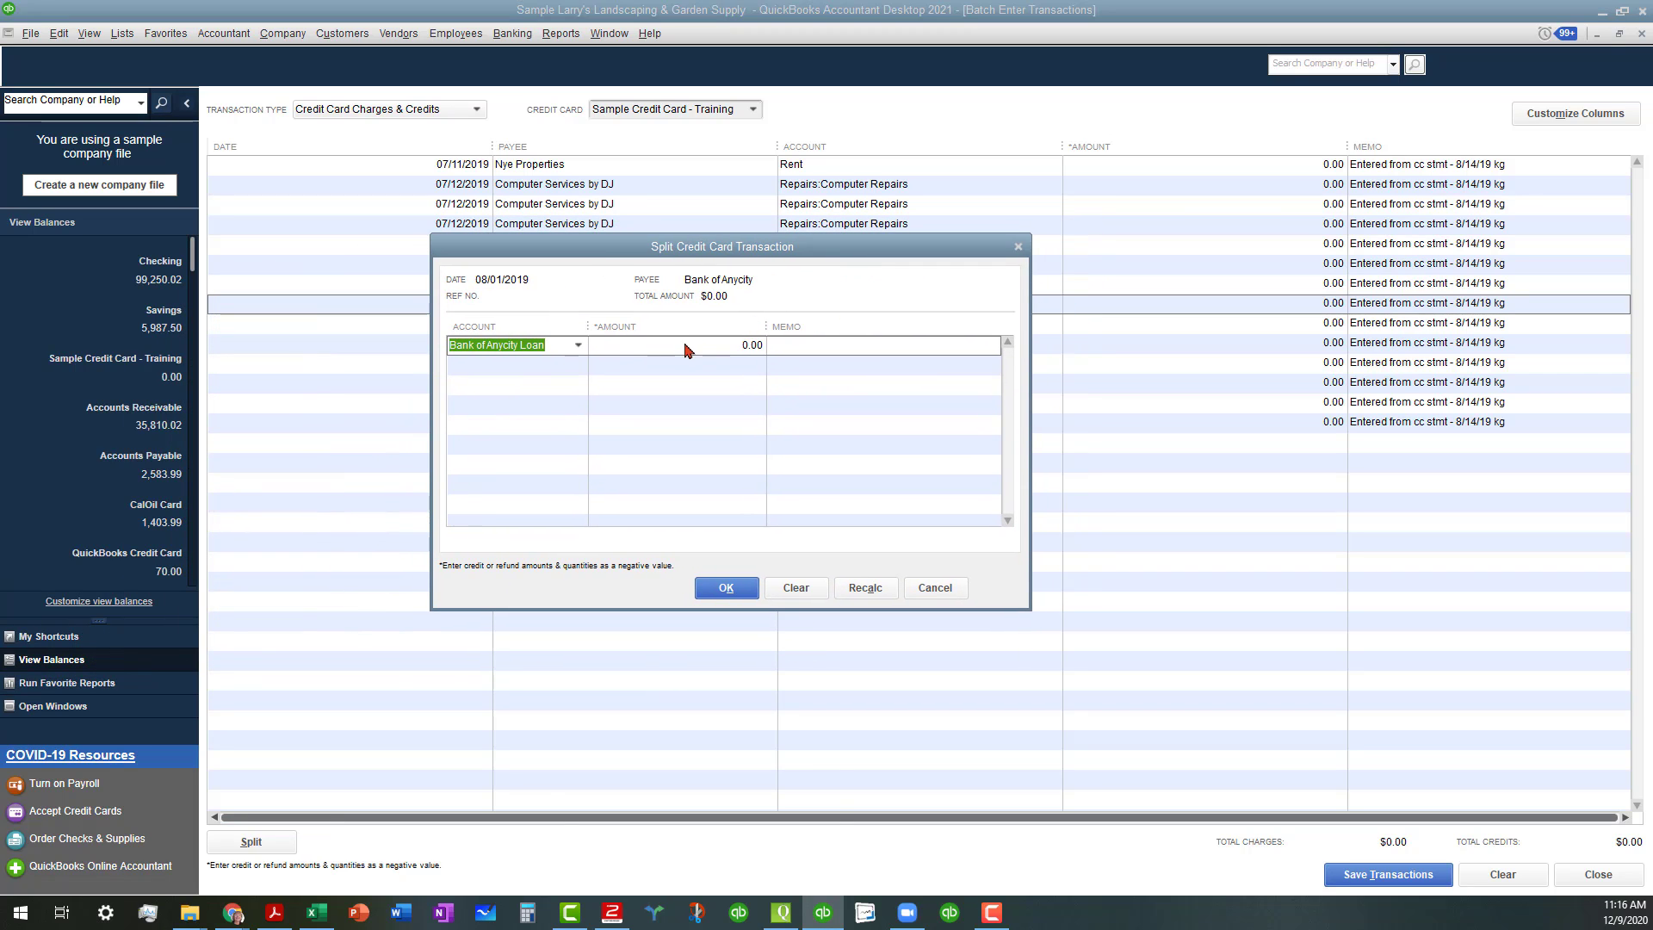
left_click(581, 365)
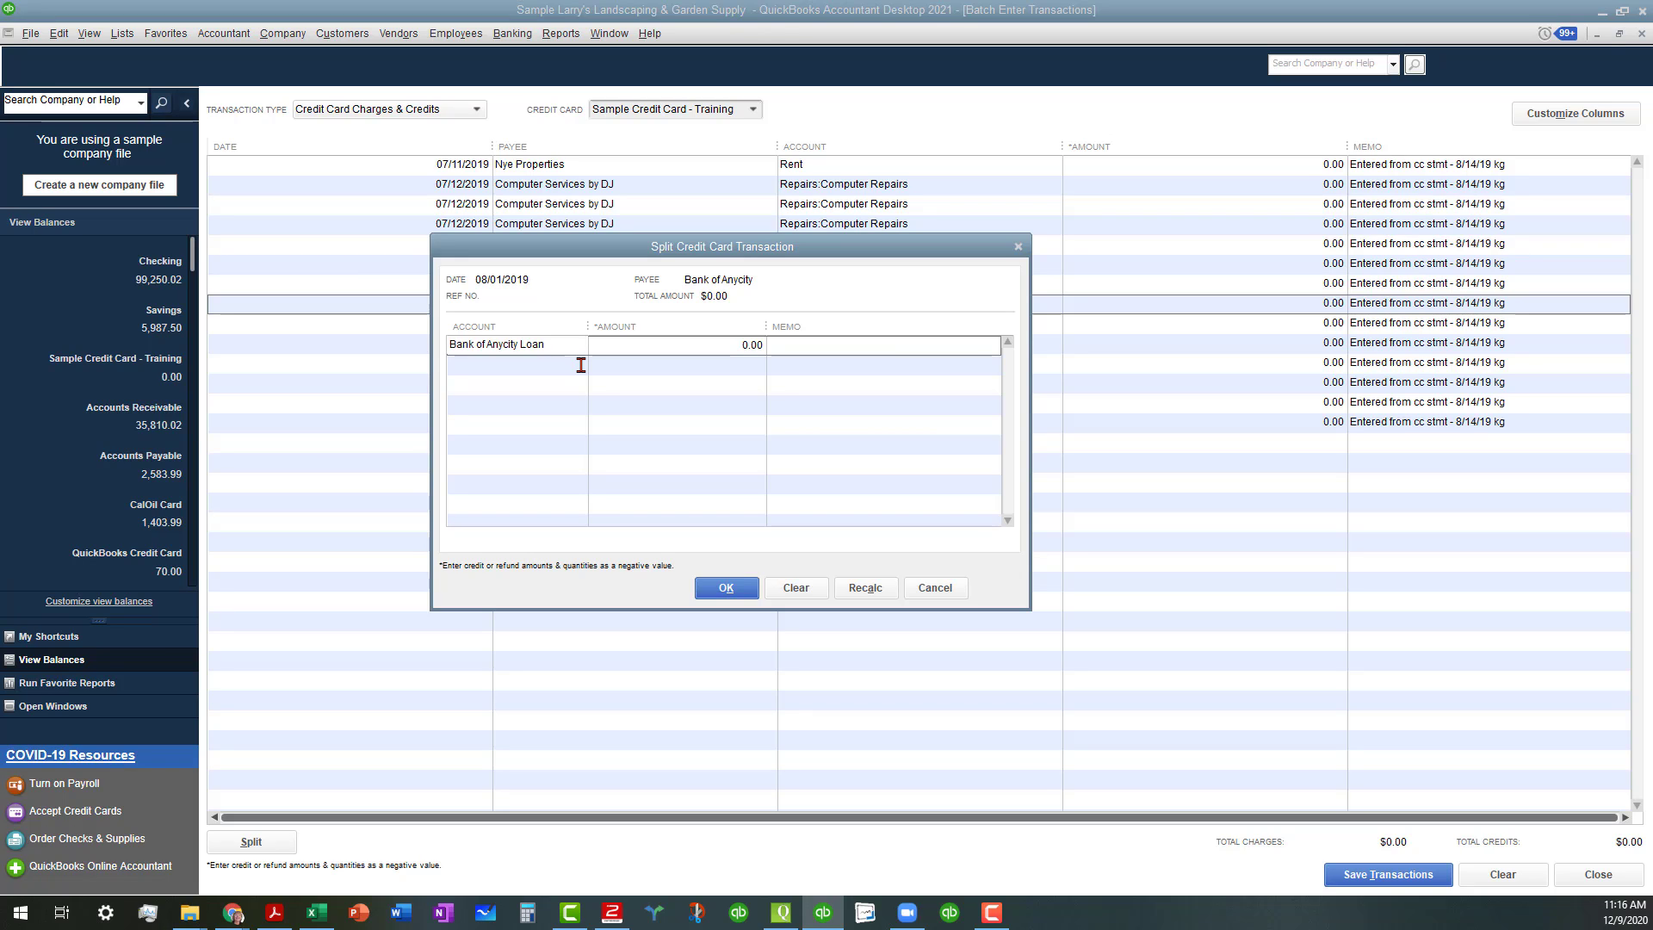
left_click(714, 342)
left_click_drag(714, 343, 766, 347)
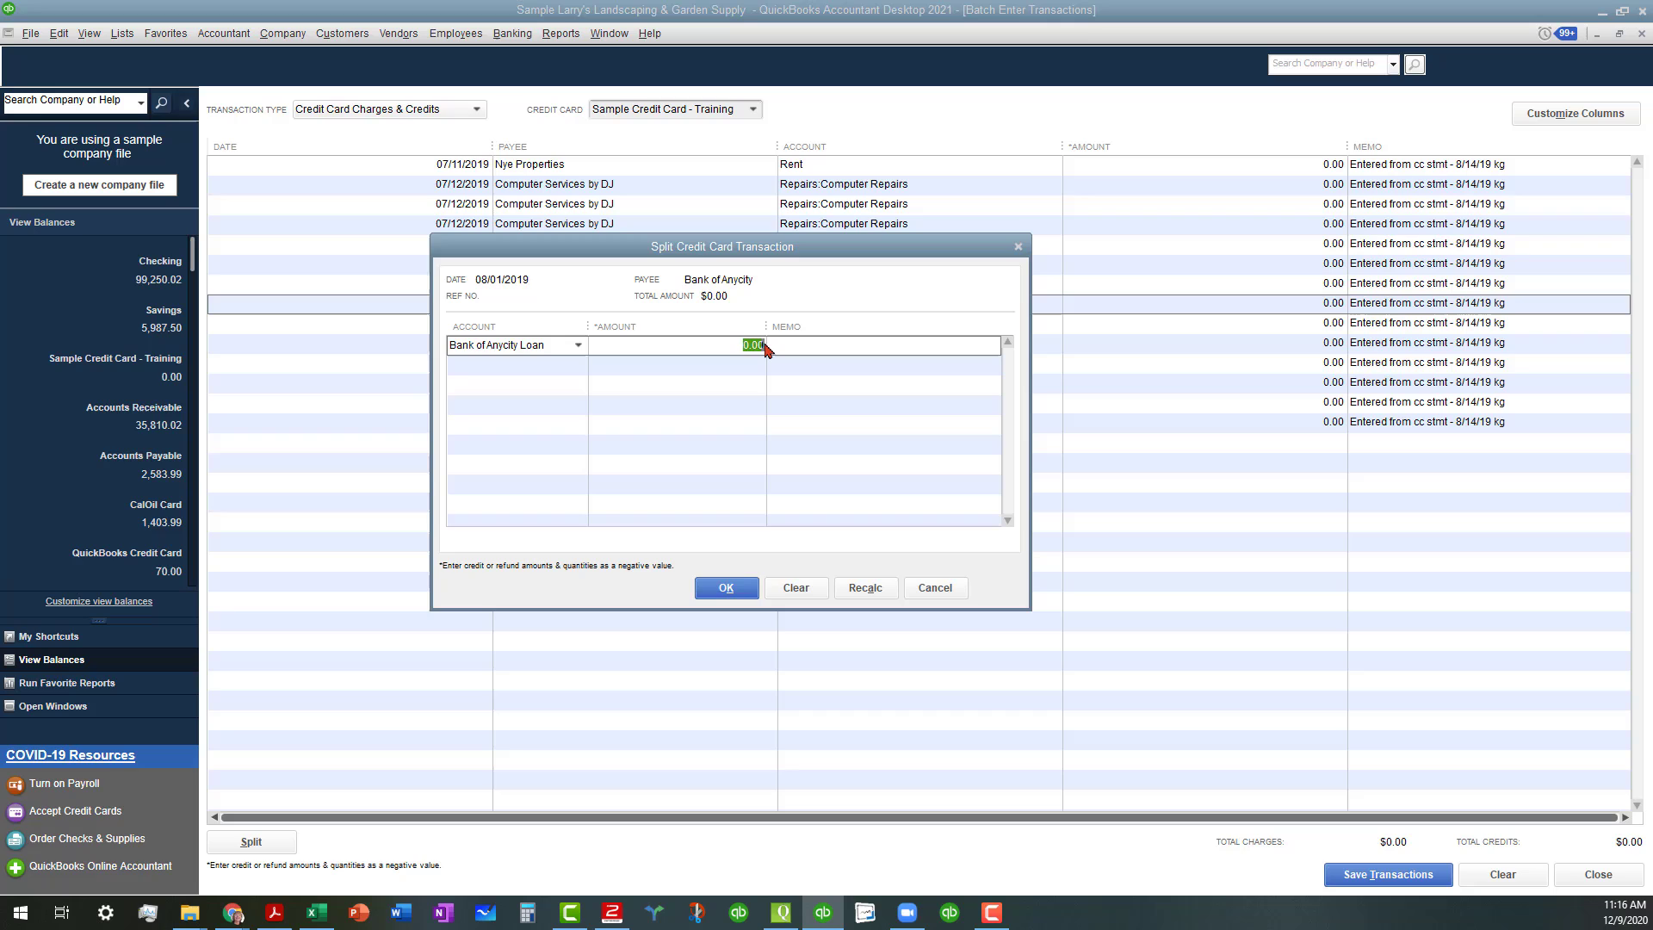
type("1")
type("100")
left_click(581, 364)
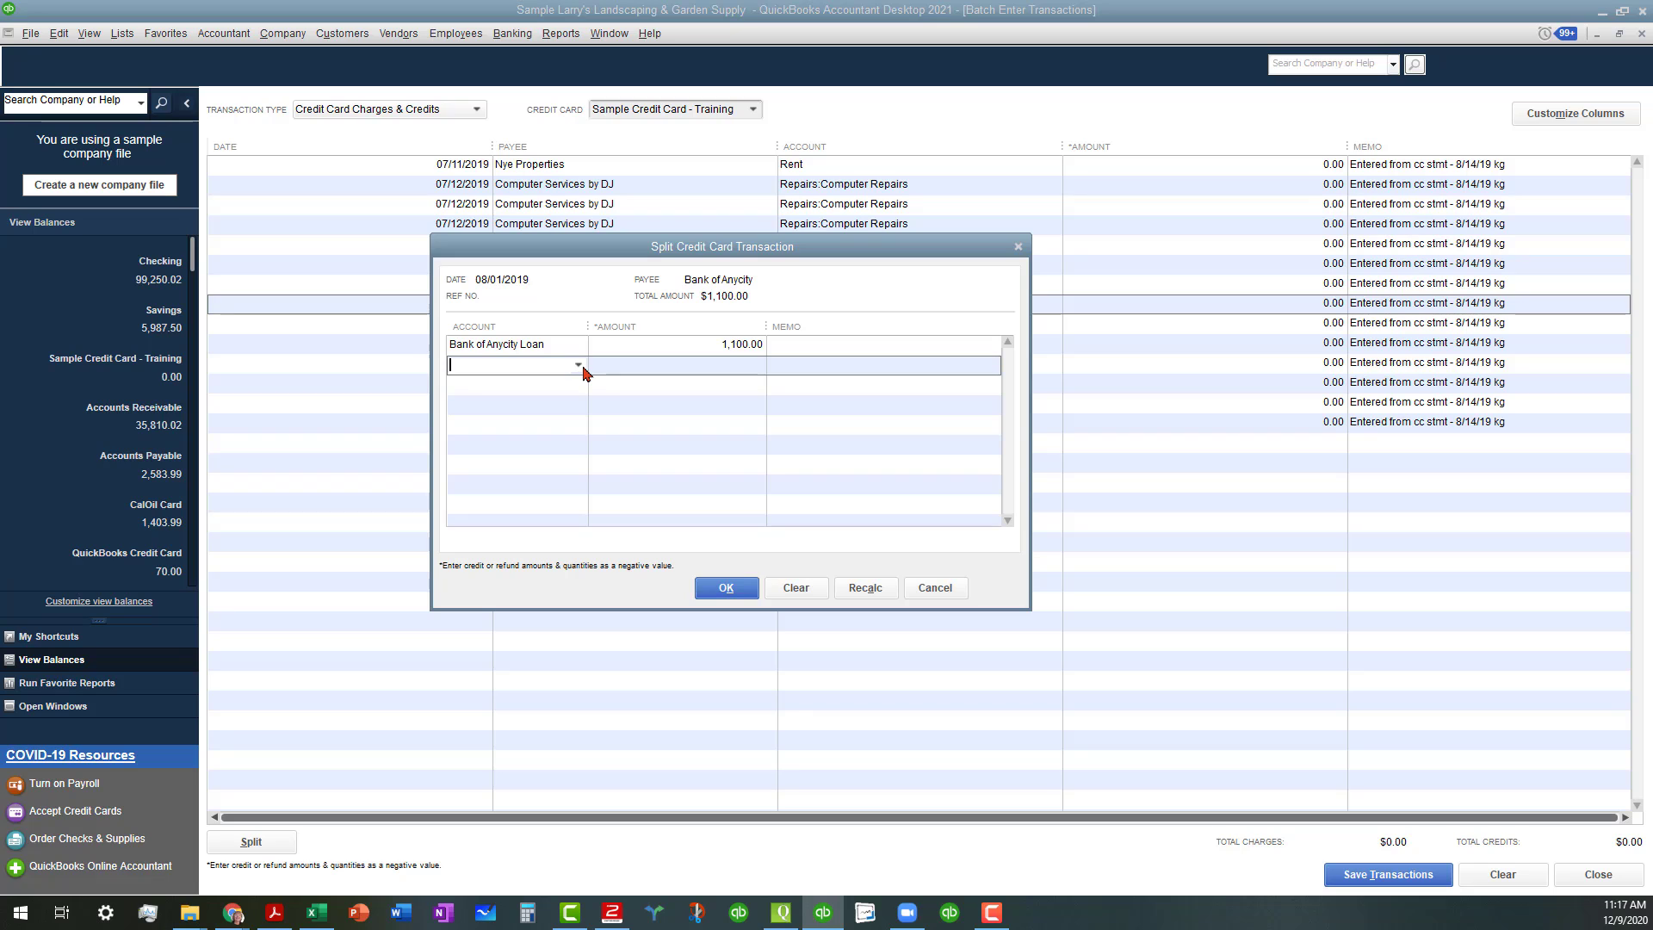
type("In")
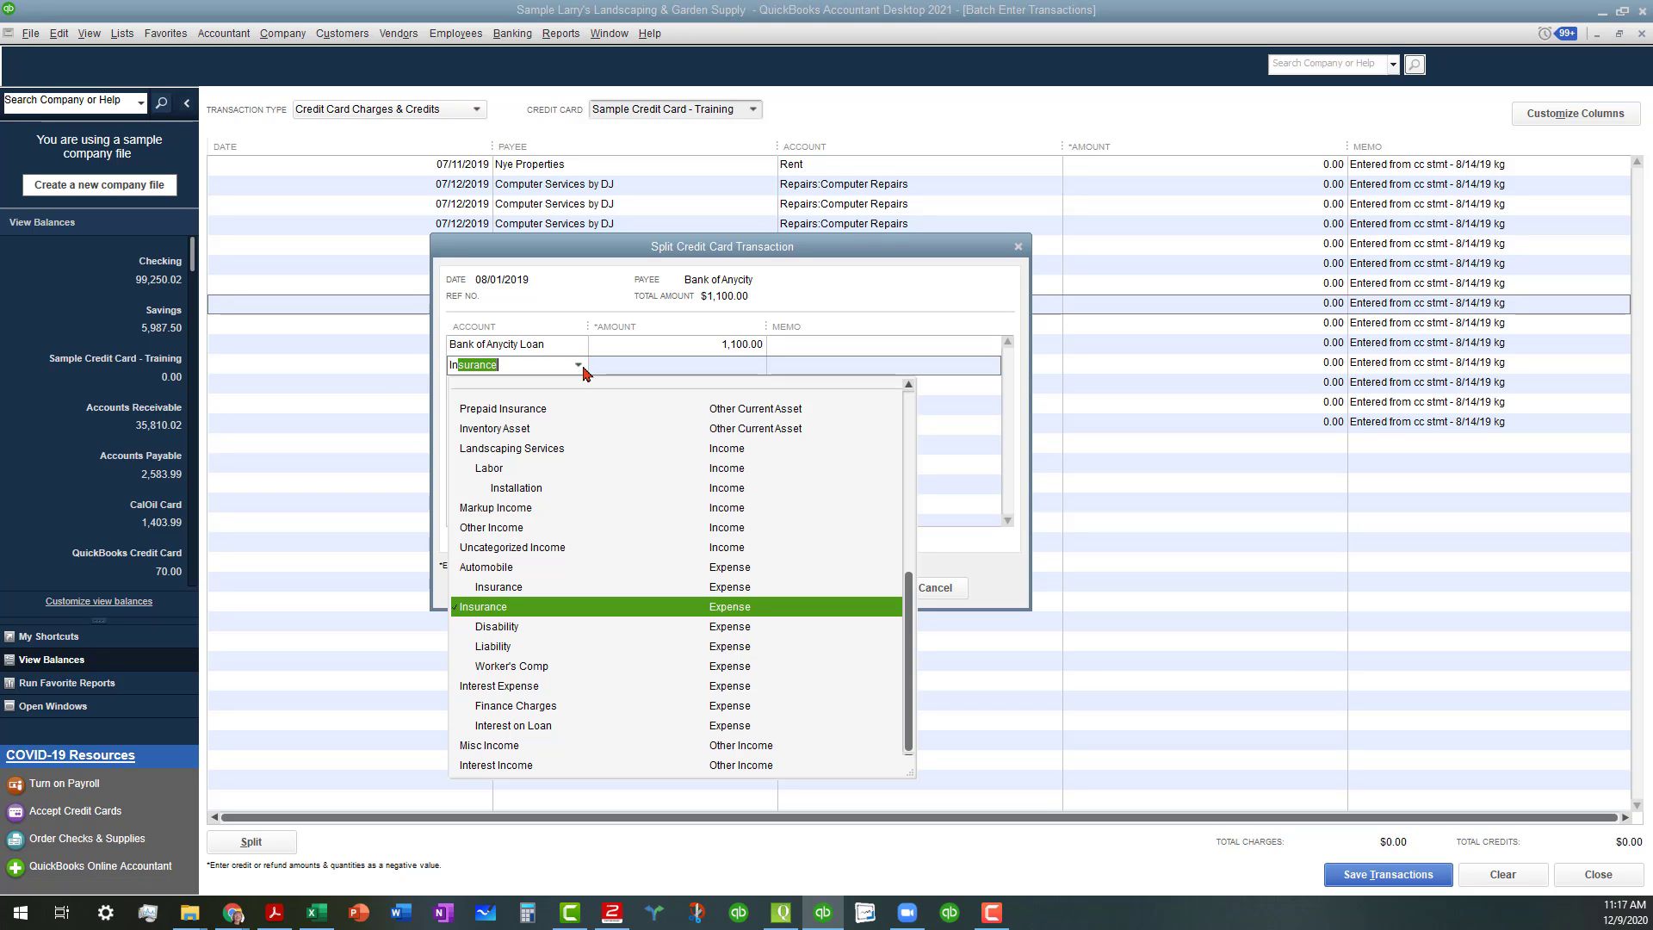
type("terest Expens")
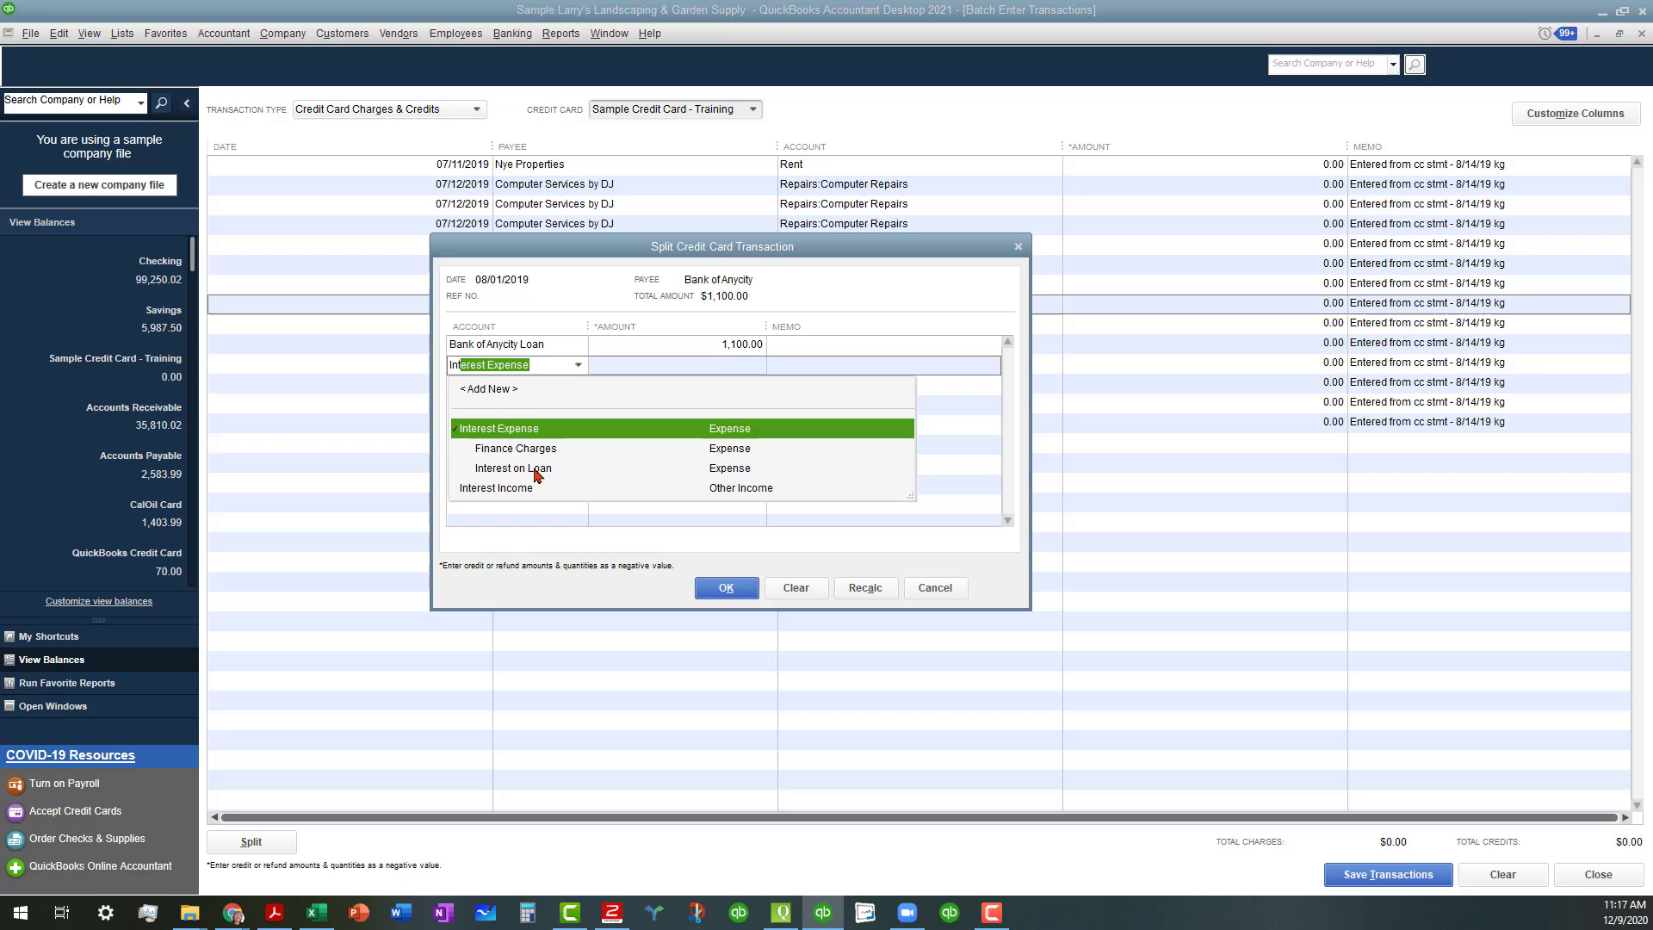
left_click(535, 470)
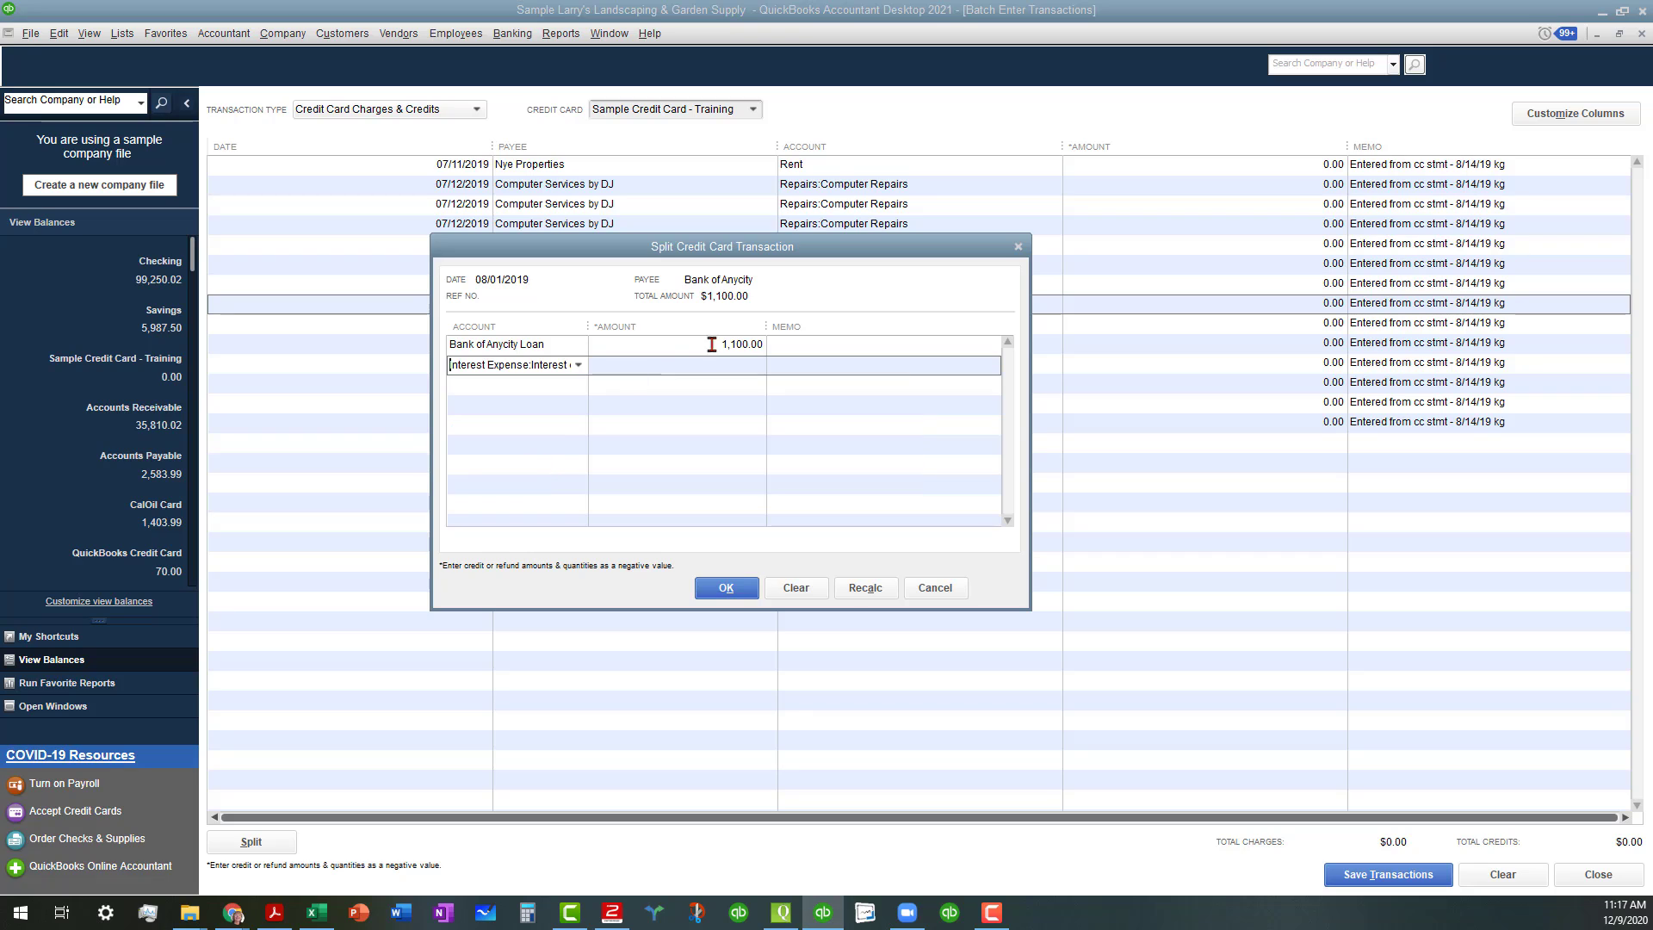
- Set the split amounts to 1,000.00 on the loan line and 114.00 on interest
left_click(754, 370)
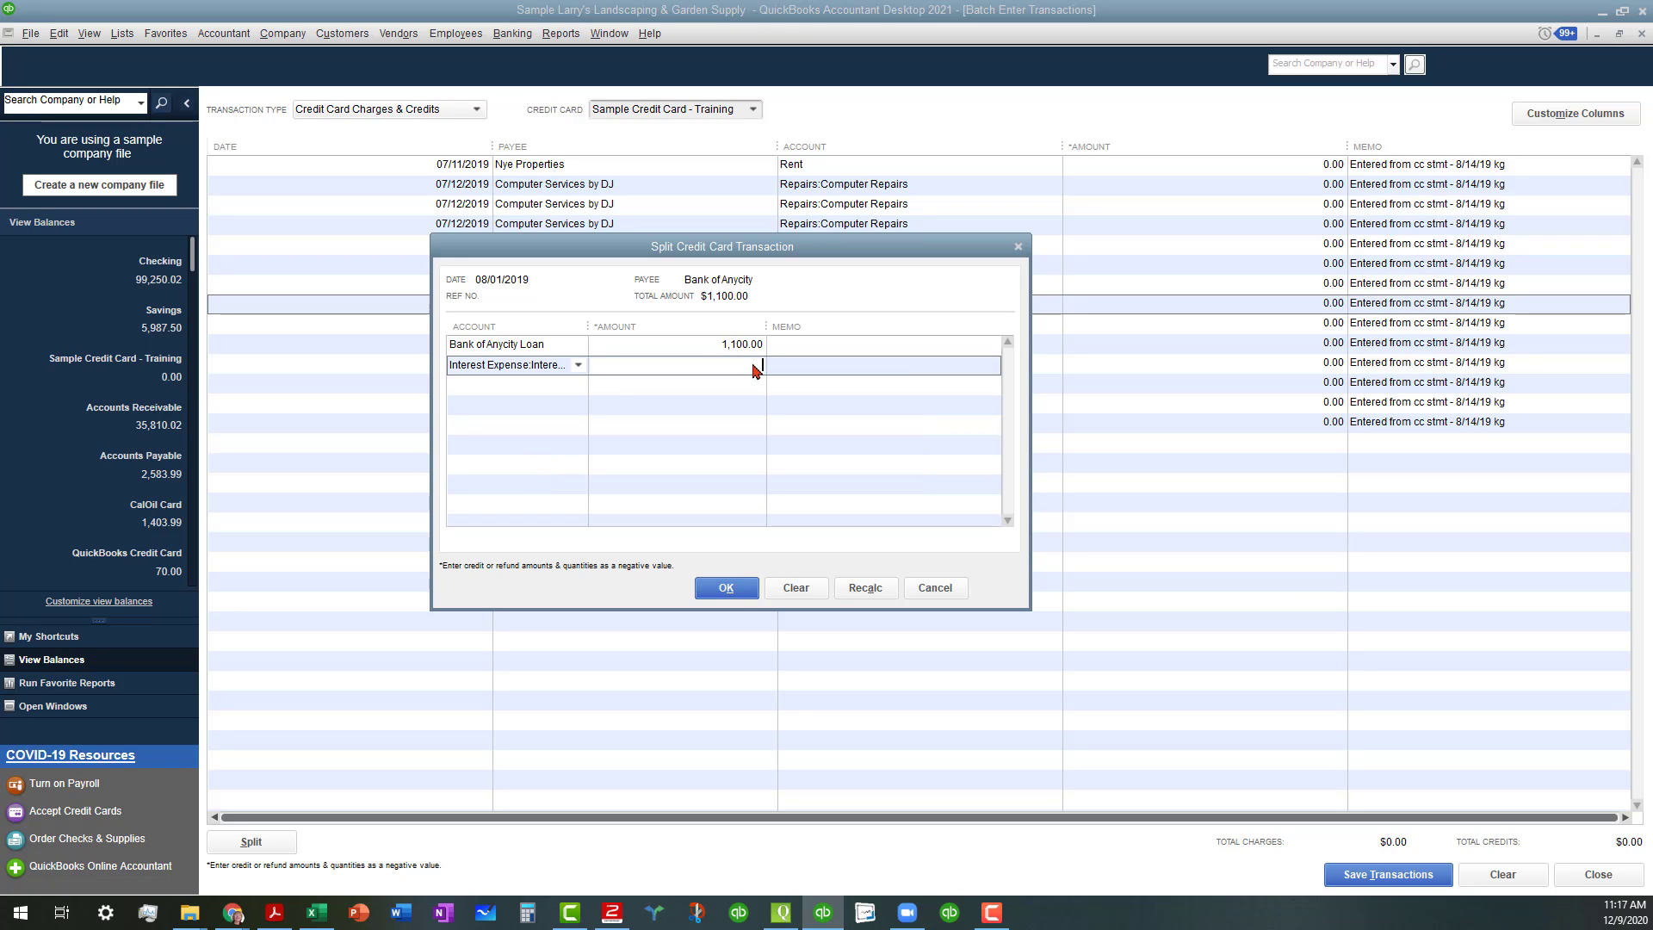
type("14")
left_click(711, 345)
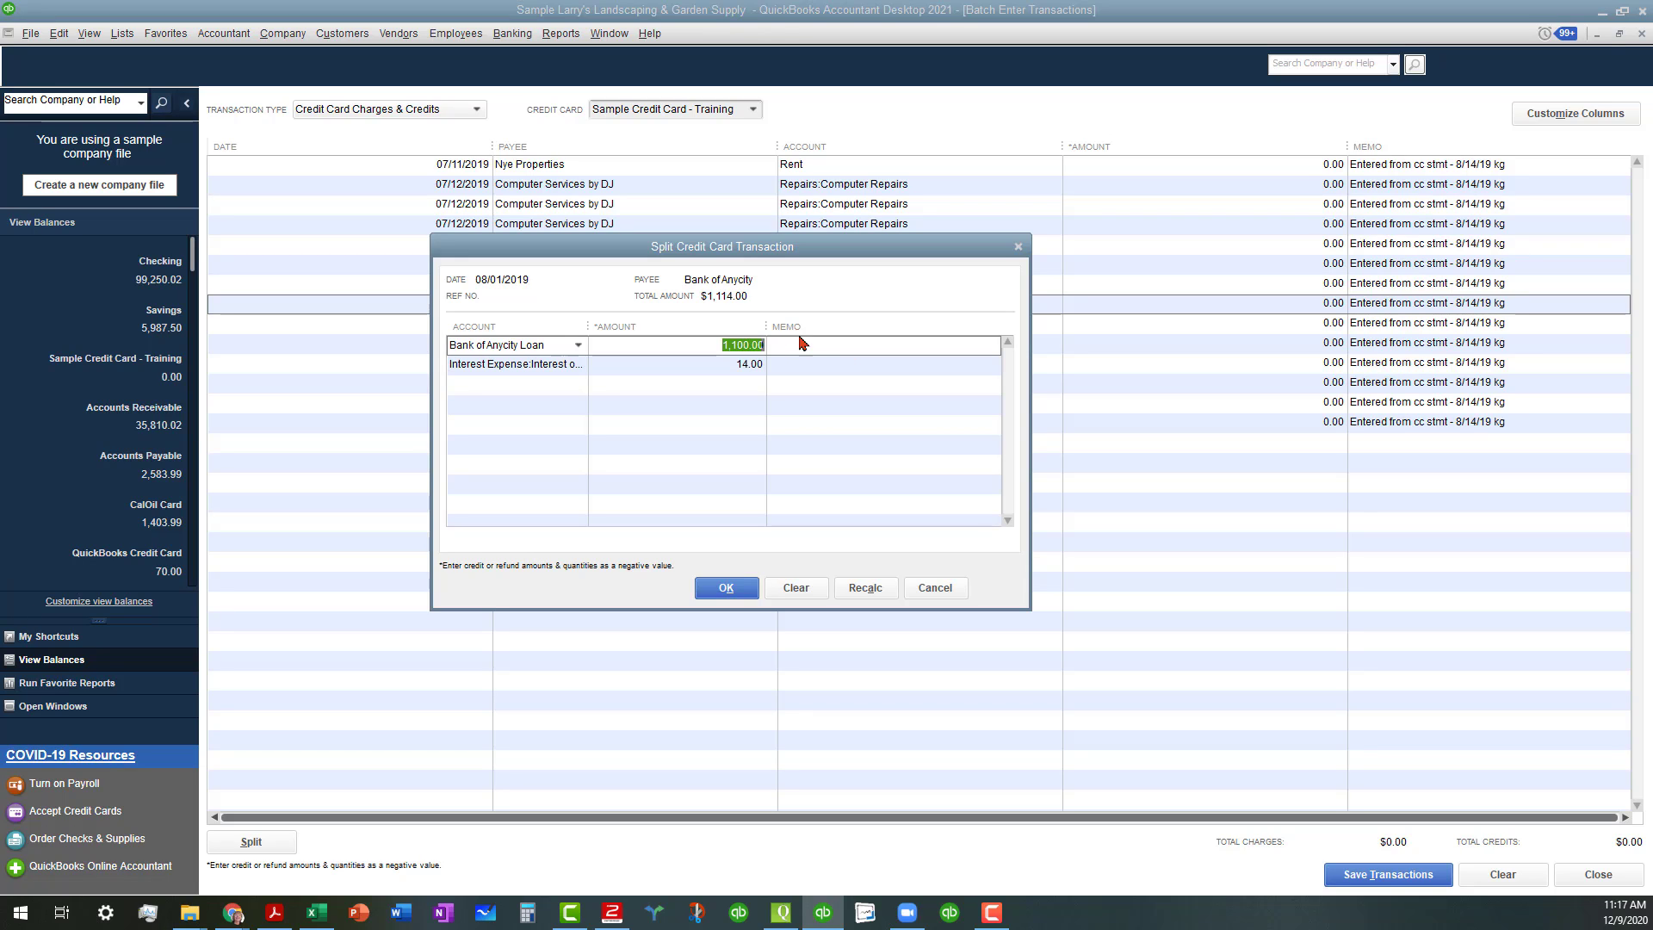
type("1,000")
left_click(737, 370)
type("114")
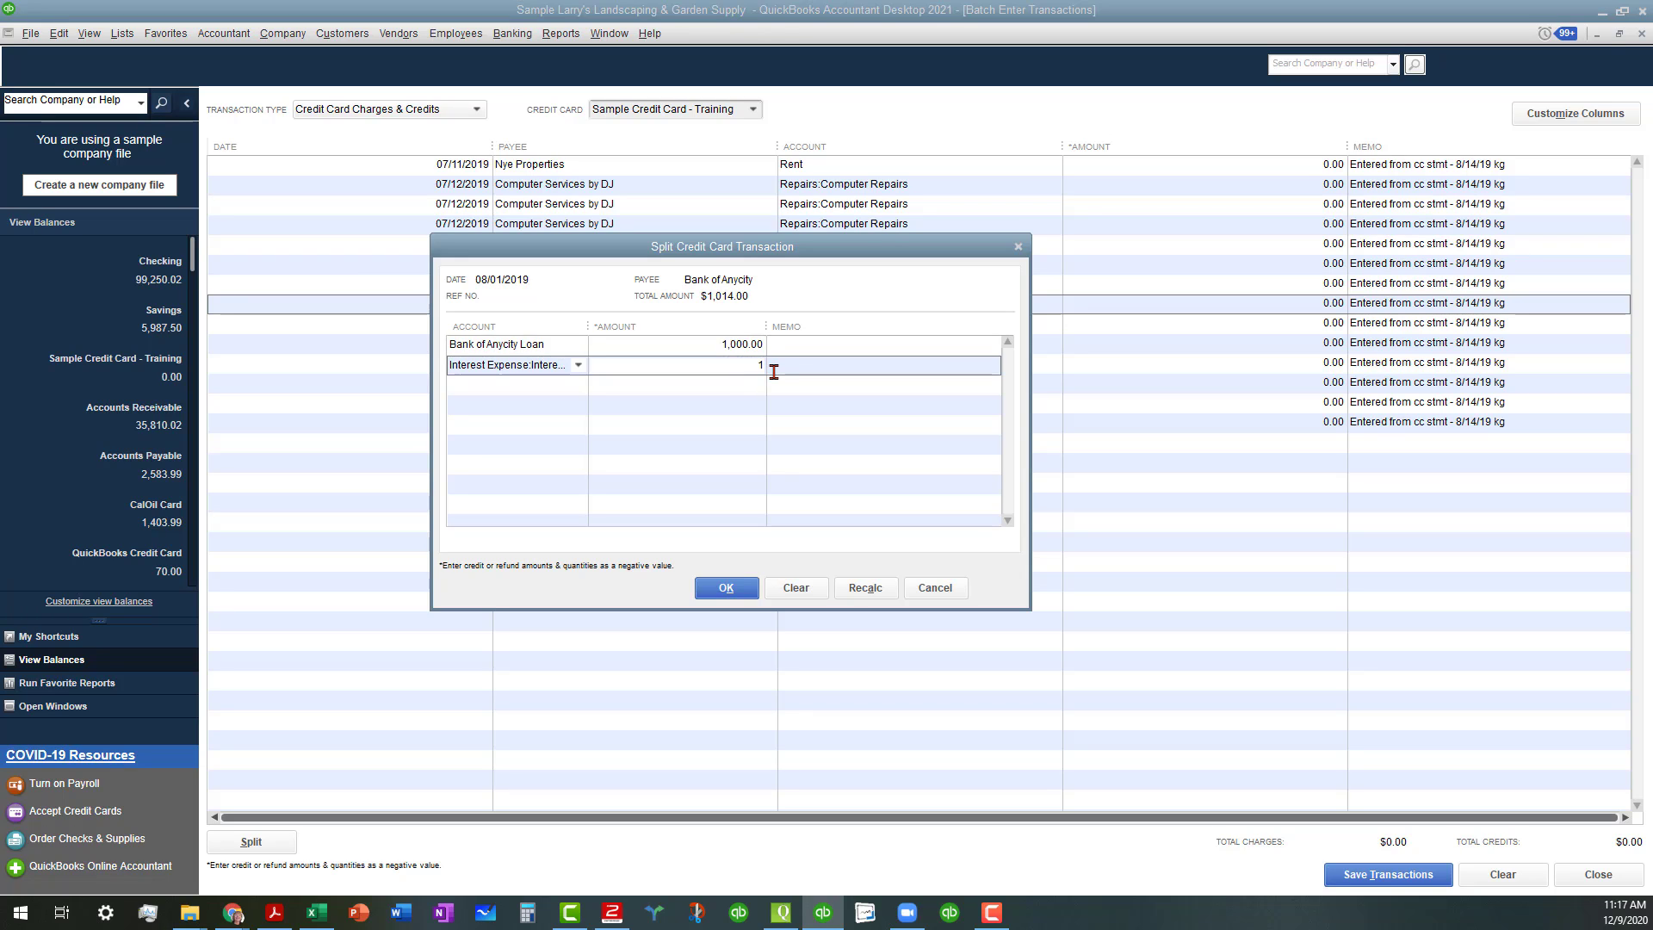
- Add memos 'Principal' and 'Interest' to the two split lines and confirm the split
left_click(865, 345)
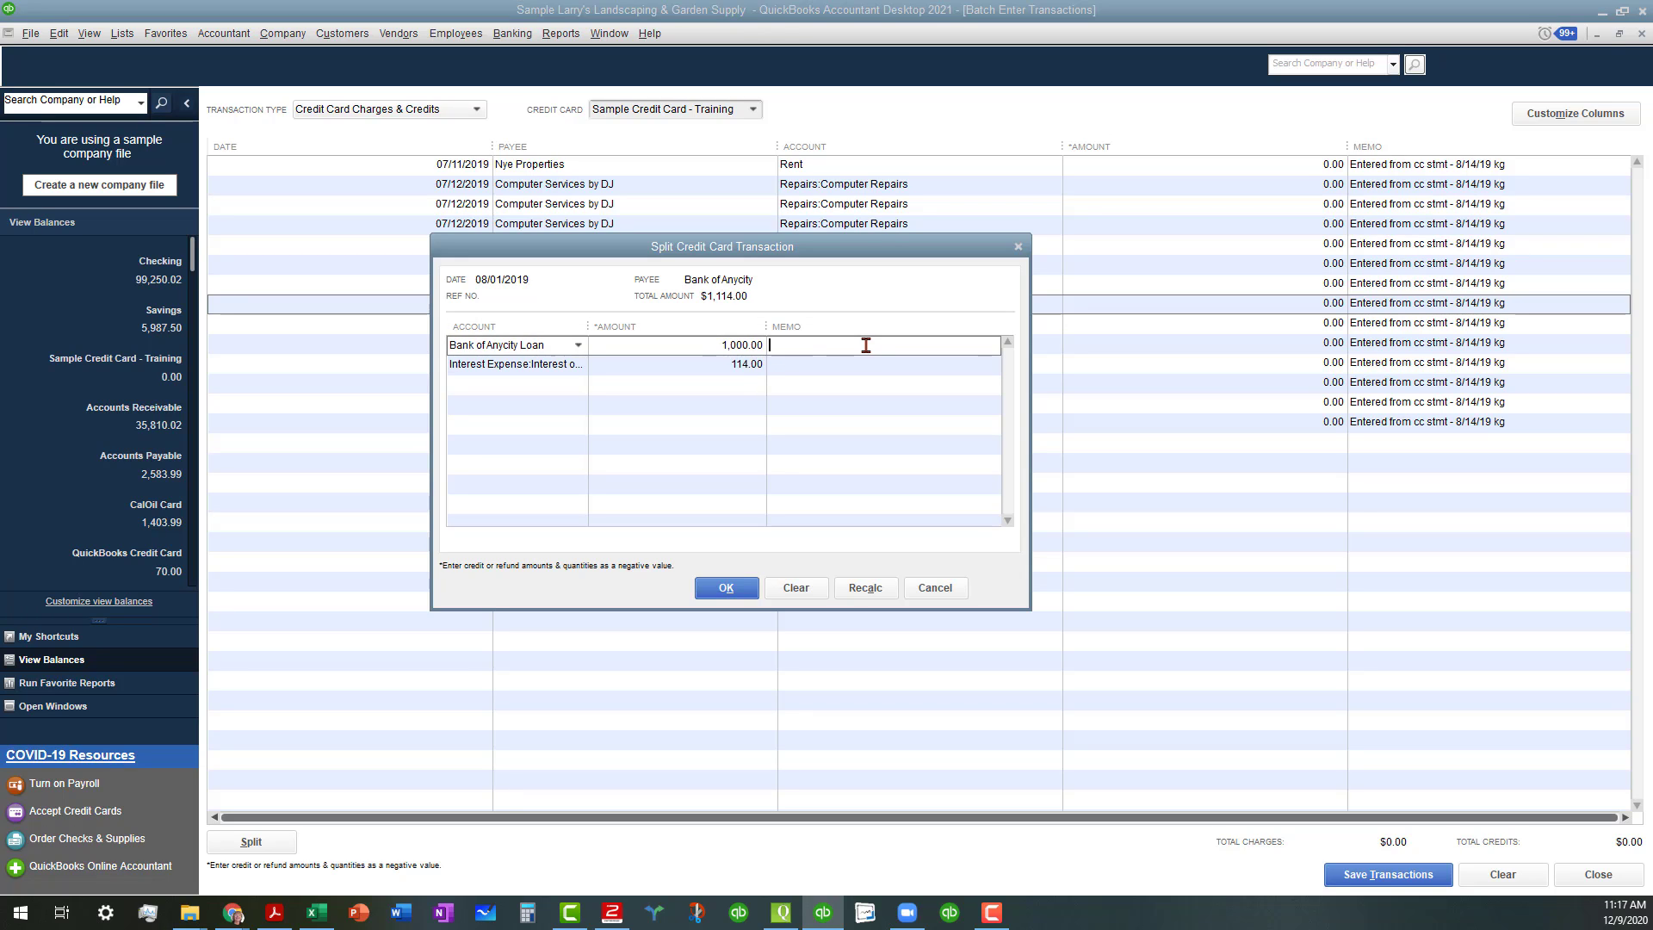
type("Principal")
left_click(846, 368)
type("loan")
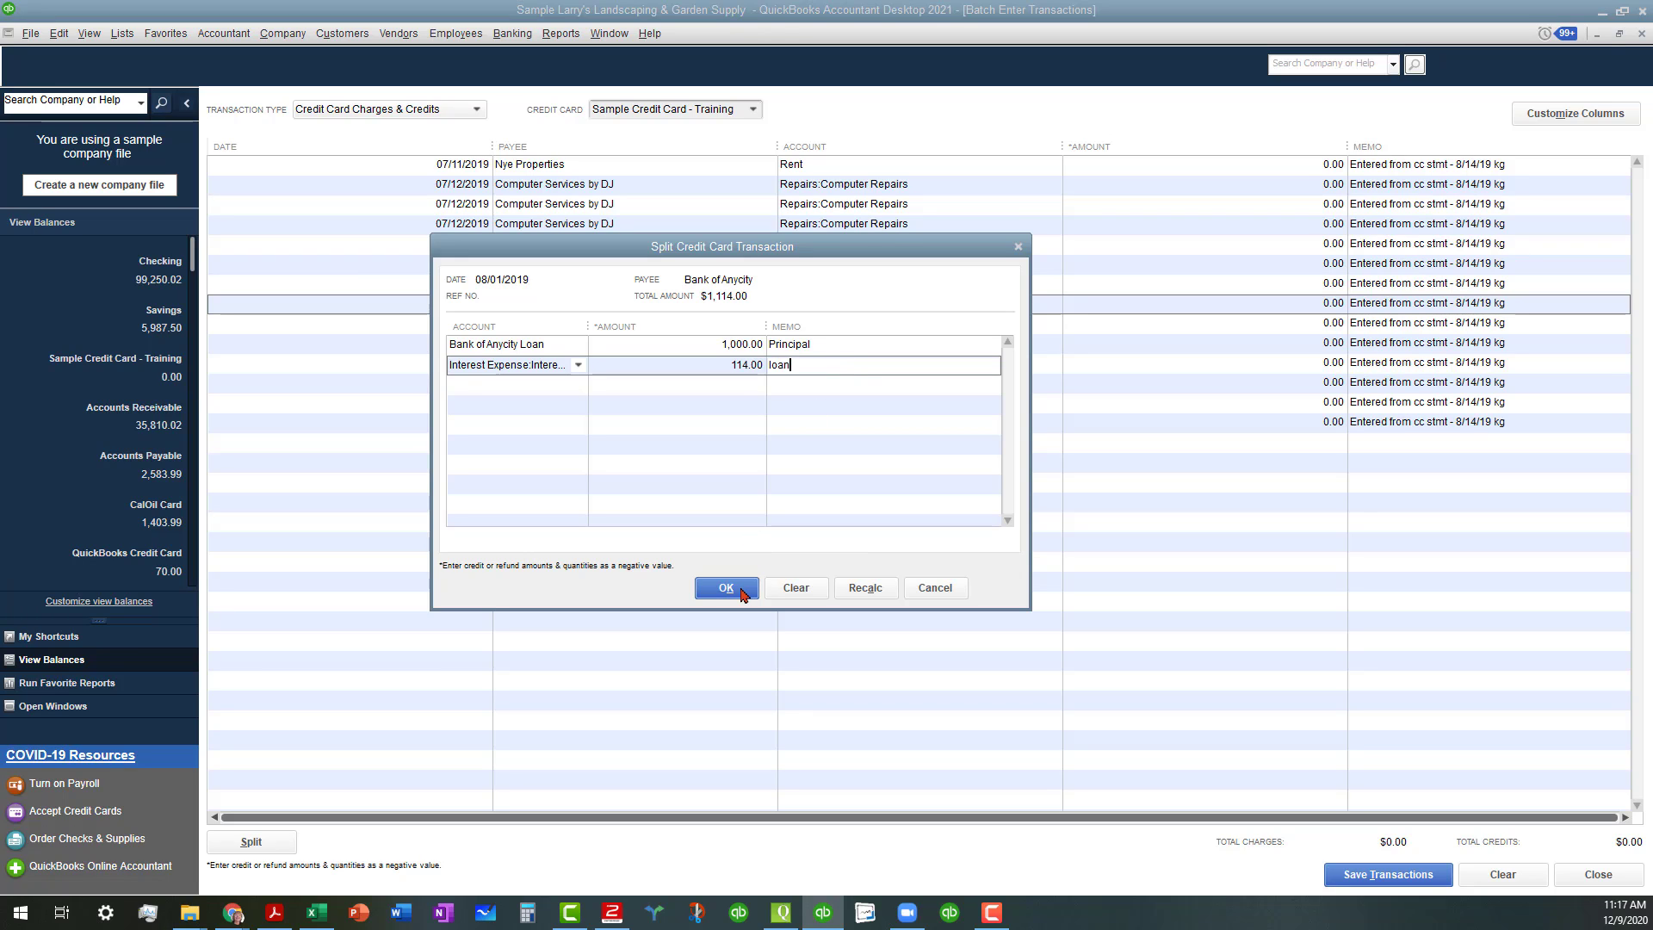
double_click(796, 368)
type("Interest")
left_click(732, 587)
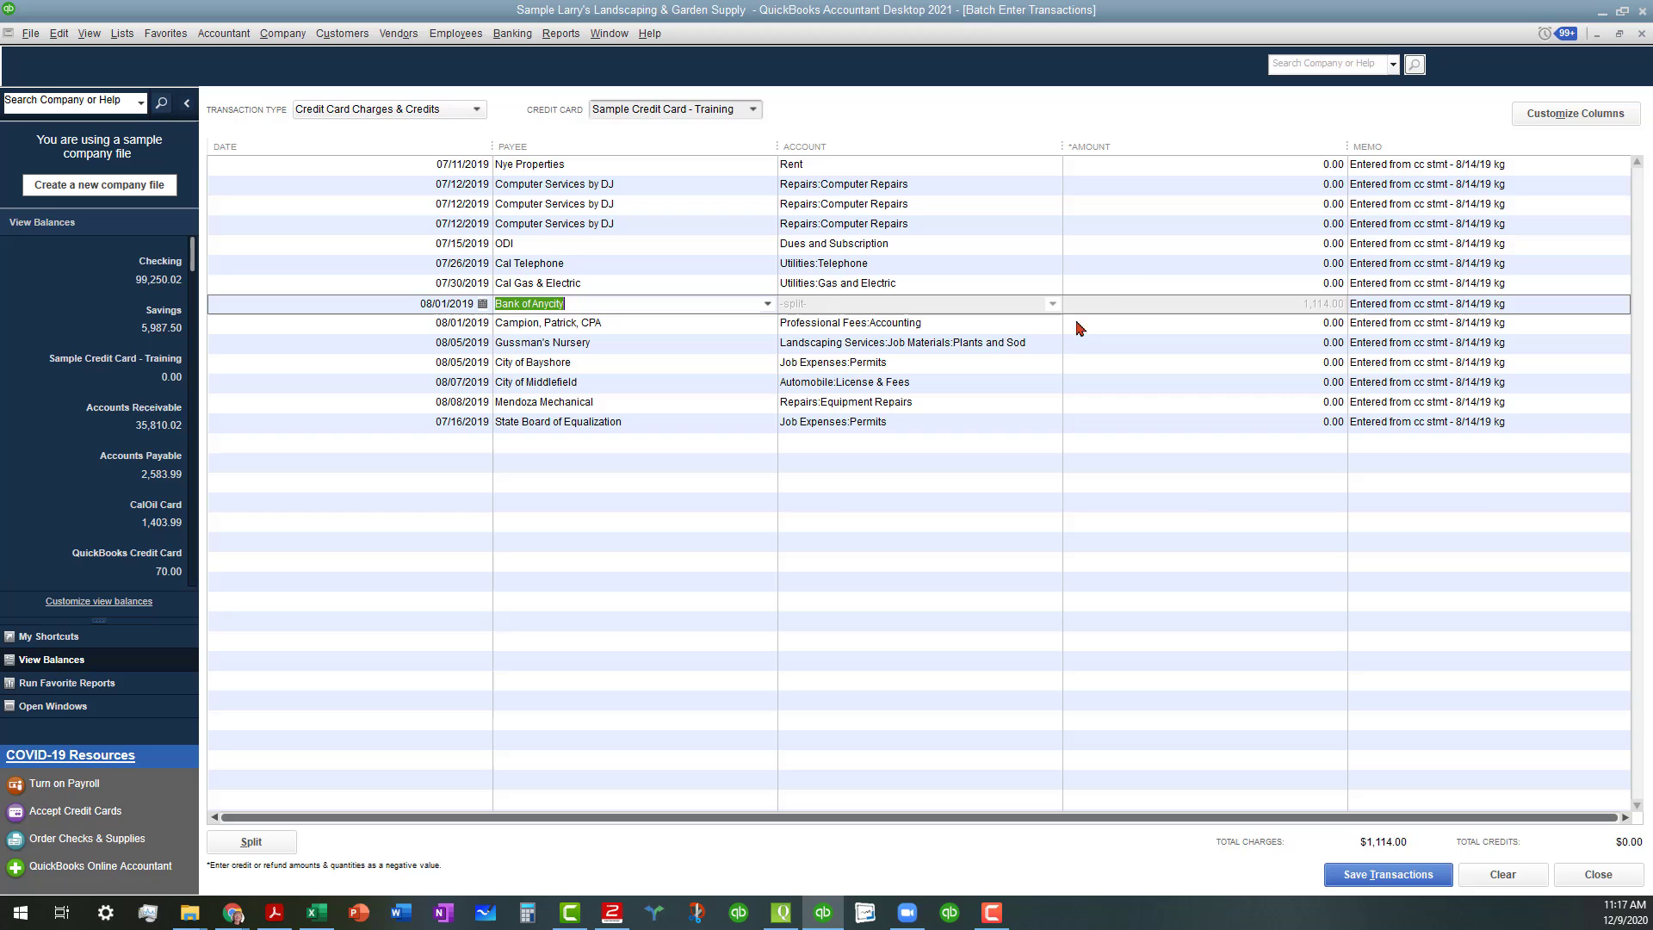
- Copy Excel amounts C1:C7 and paste them into the first seven rows' Amount cells
left_click(318, 915)
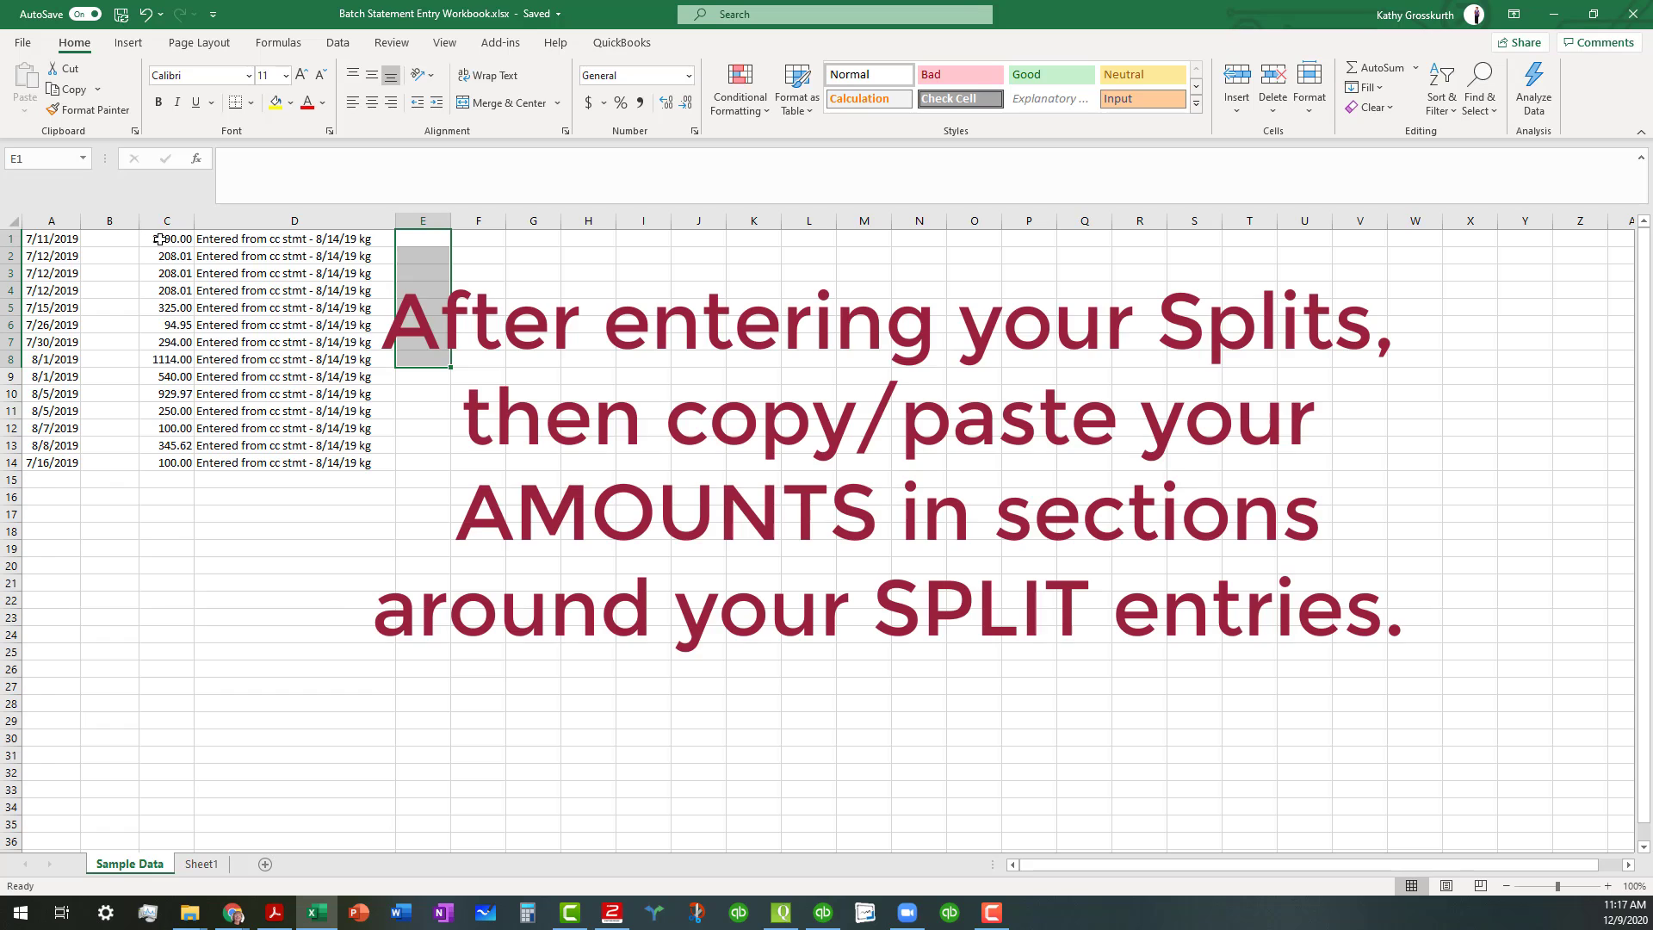
left_click_drag(162, 240, 164, 343)
right_click(163, 297)
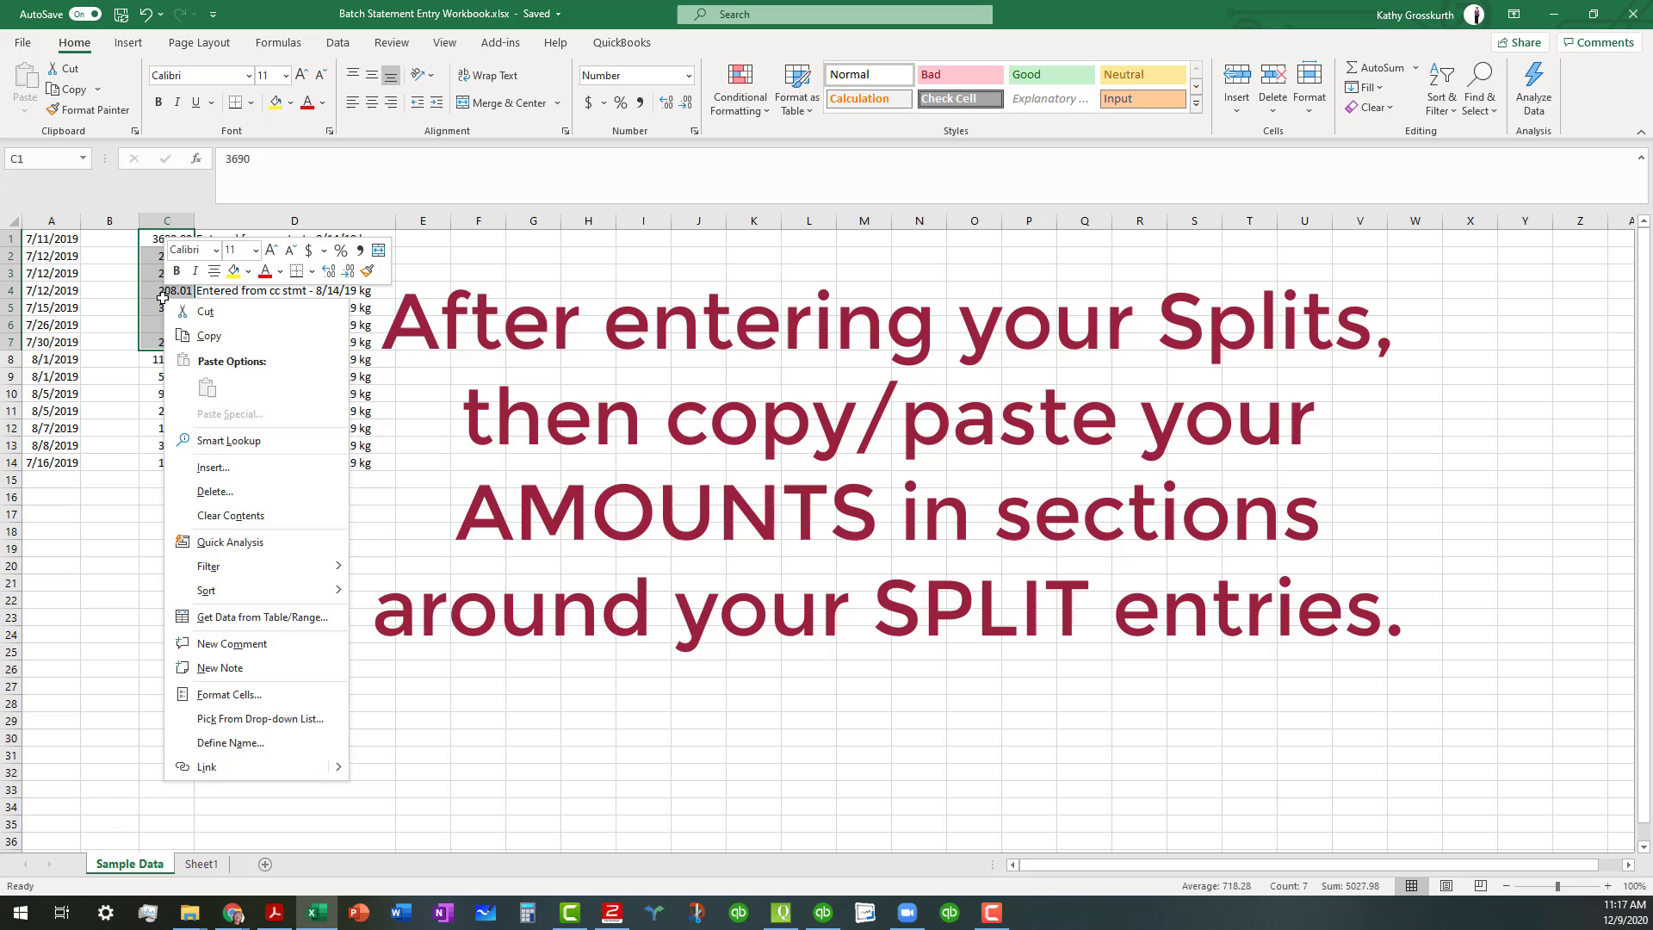
left_click(207, 335)
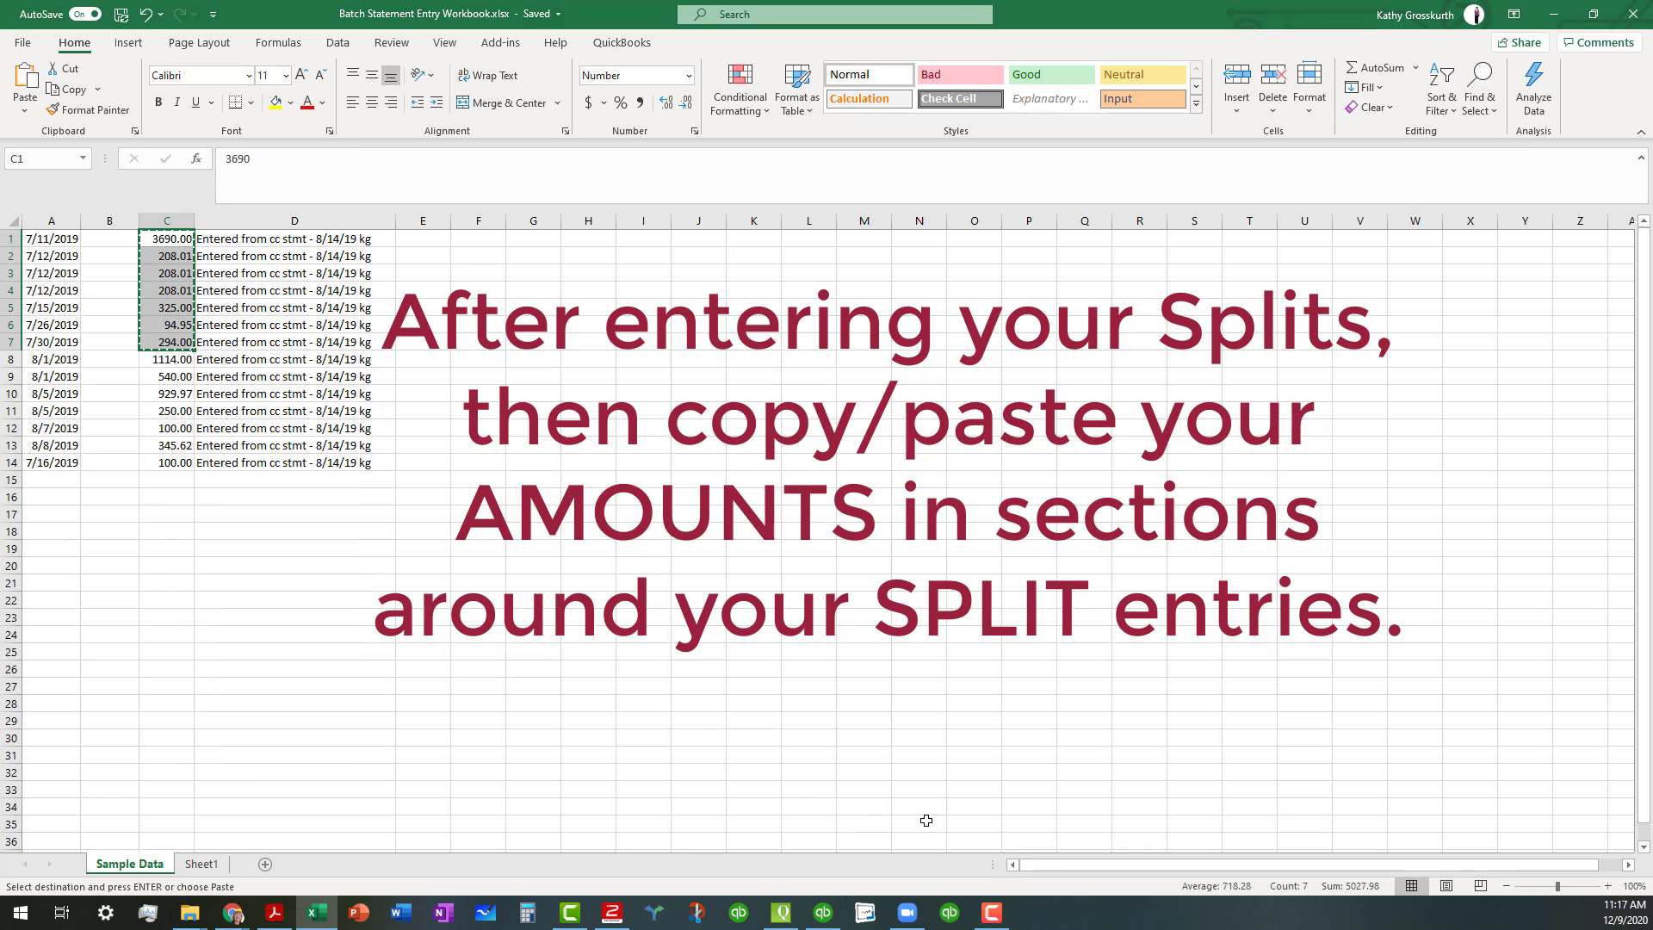
left_click(823, 912)
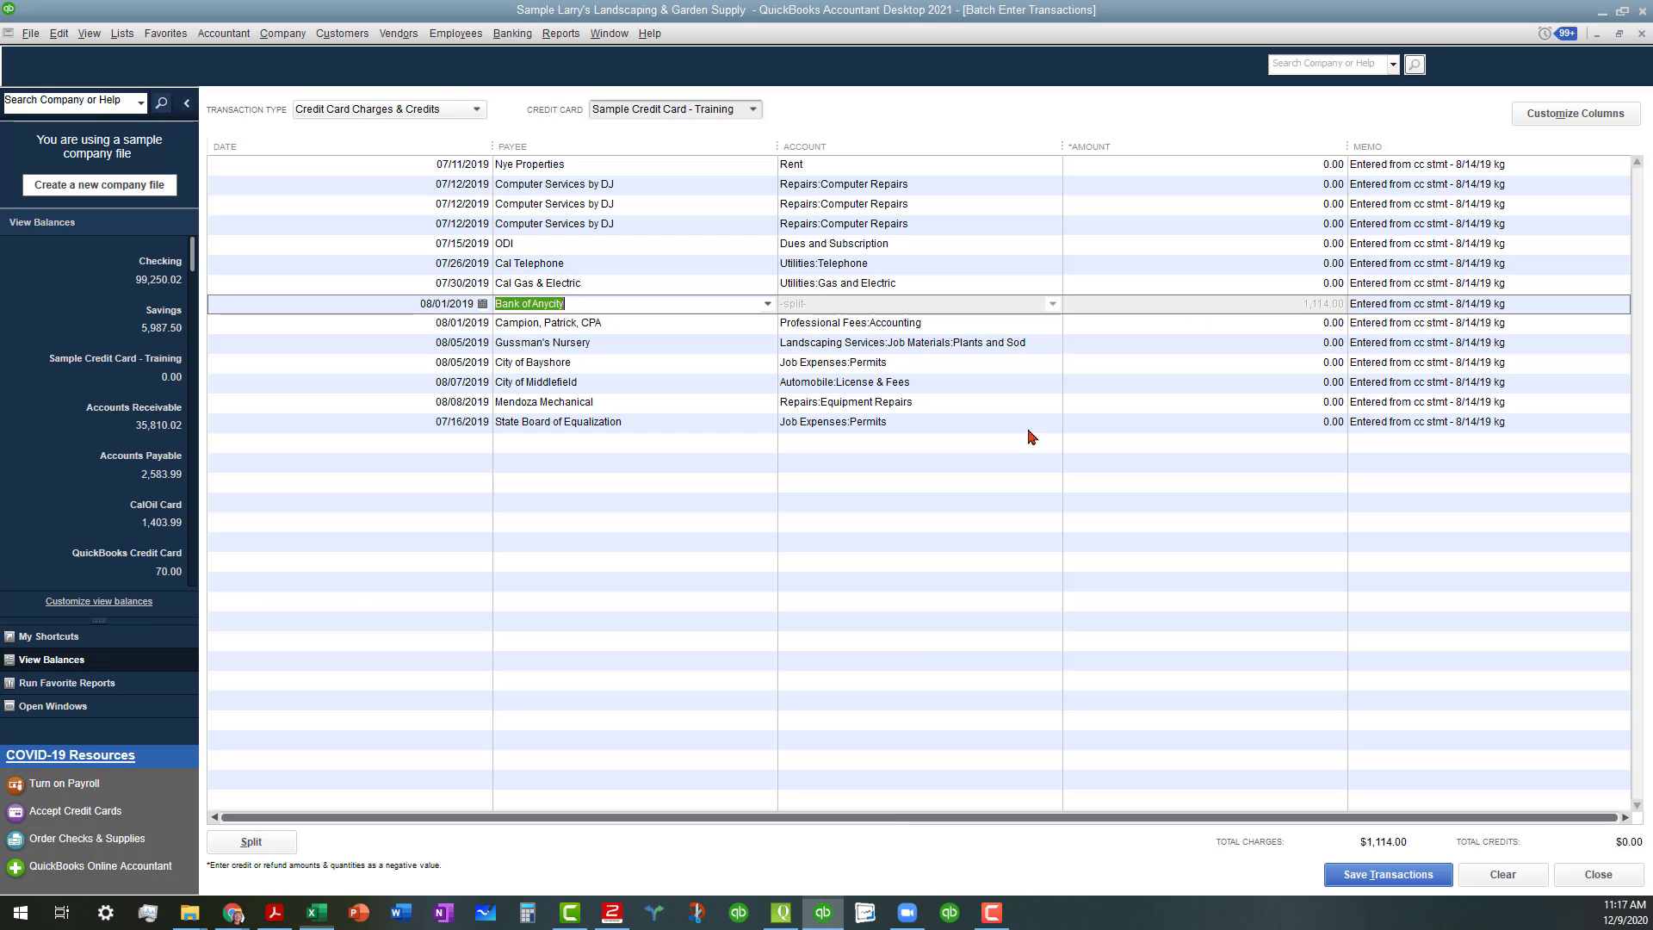
left_click(1286, 166)
right_click(1286, 166)
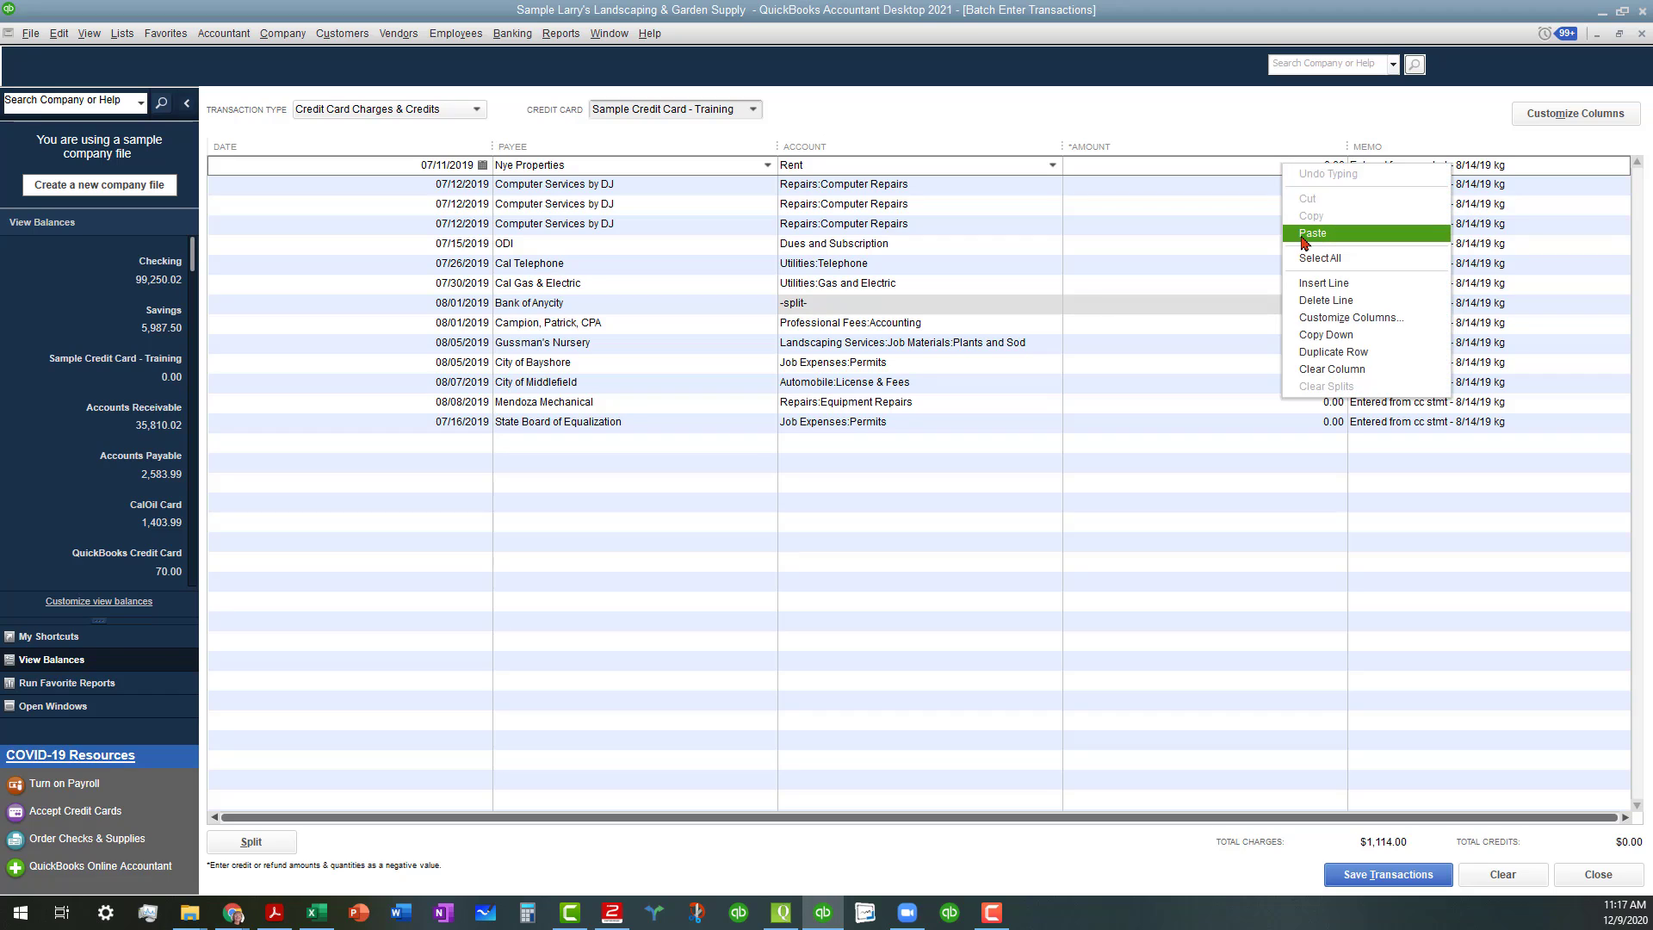
left_click(1309, 232)
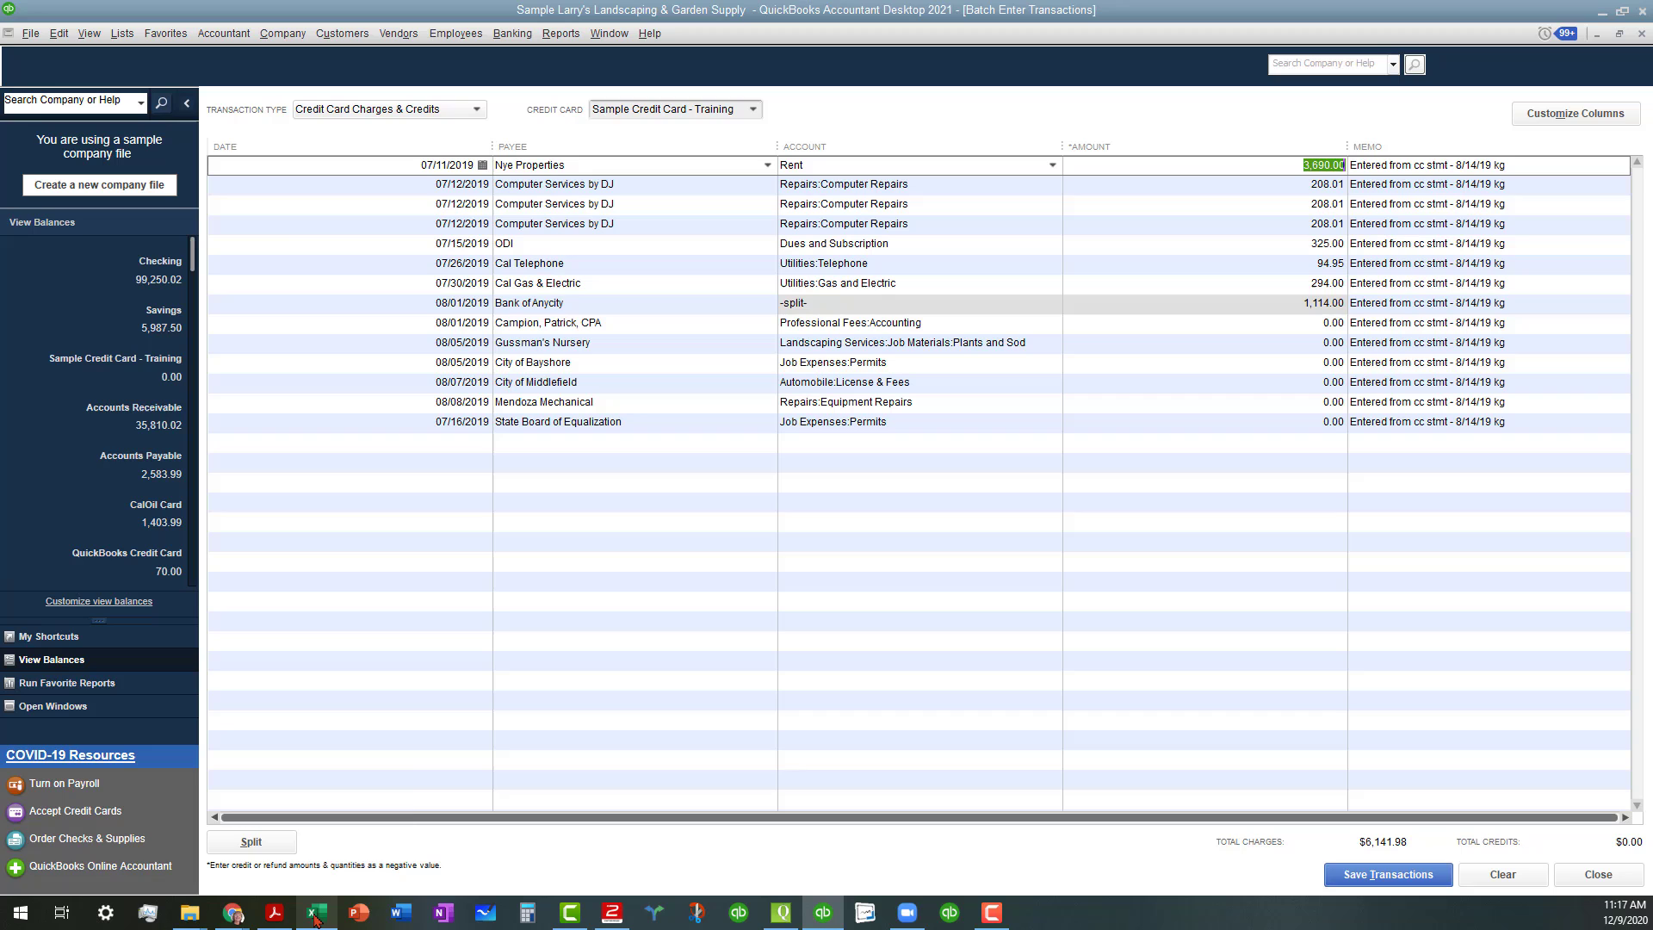
- Copy Excel amounts C9:C14 and paste them starting at the 08/01/2019 accounting fees row
mouse_move(308, 919)
left_click(308, 856)
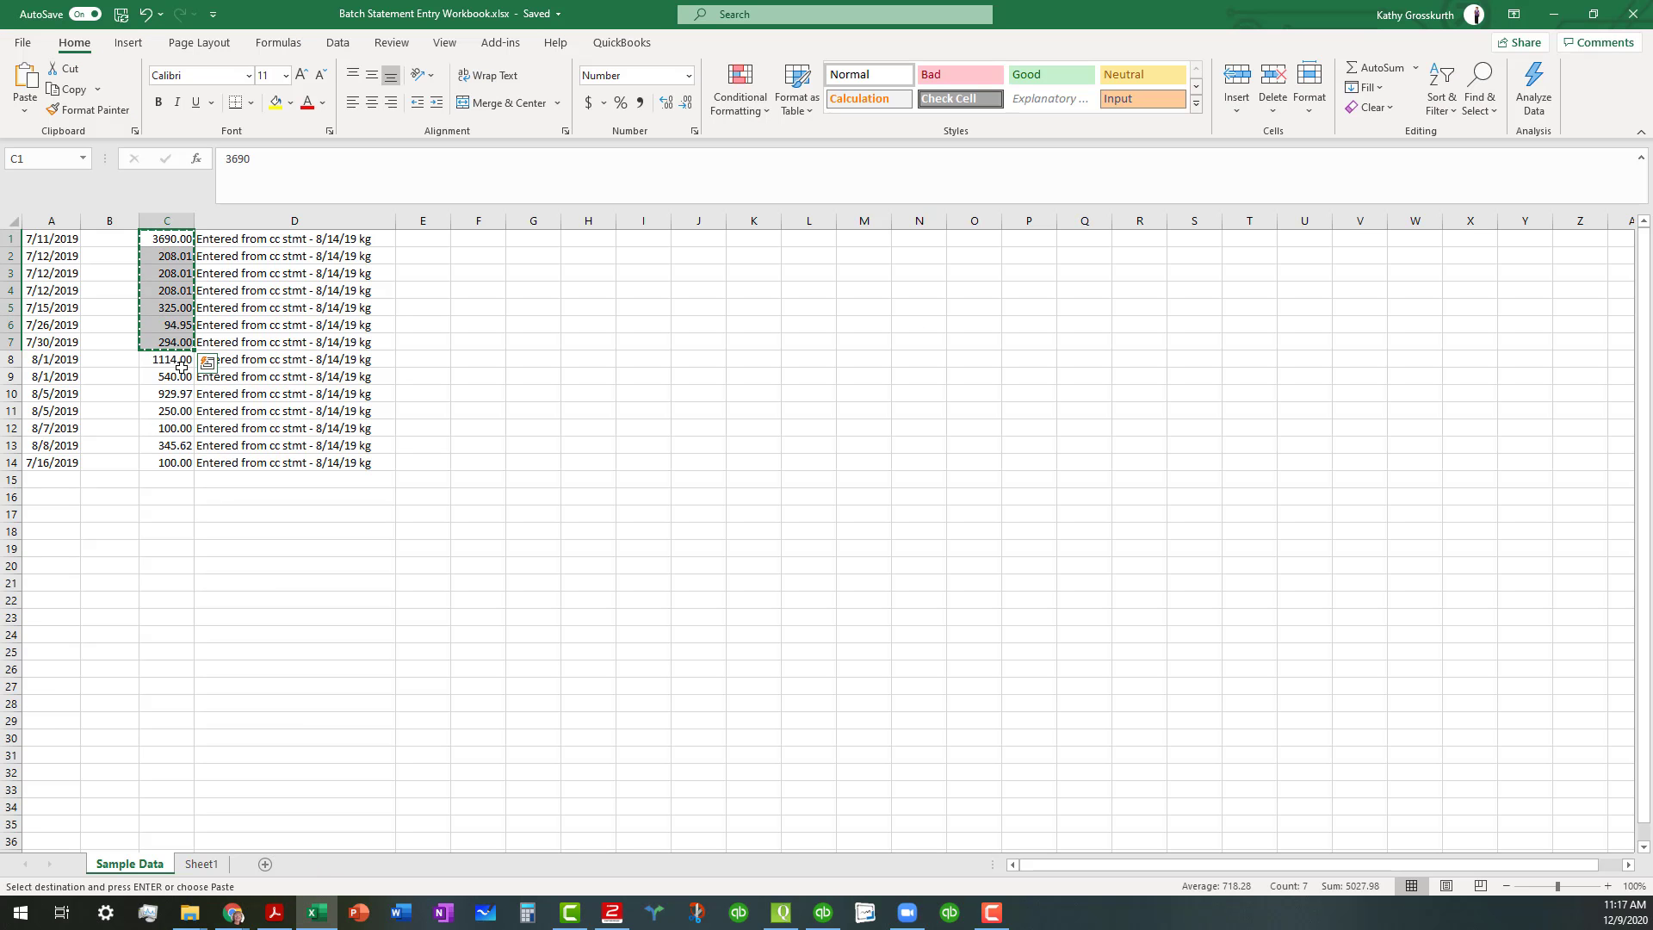
left_click_drag(179, 376, 184, 465)
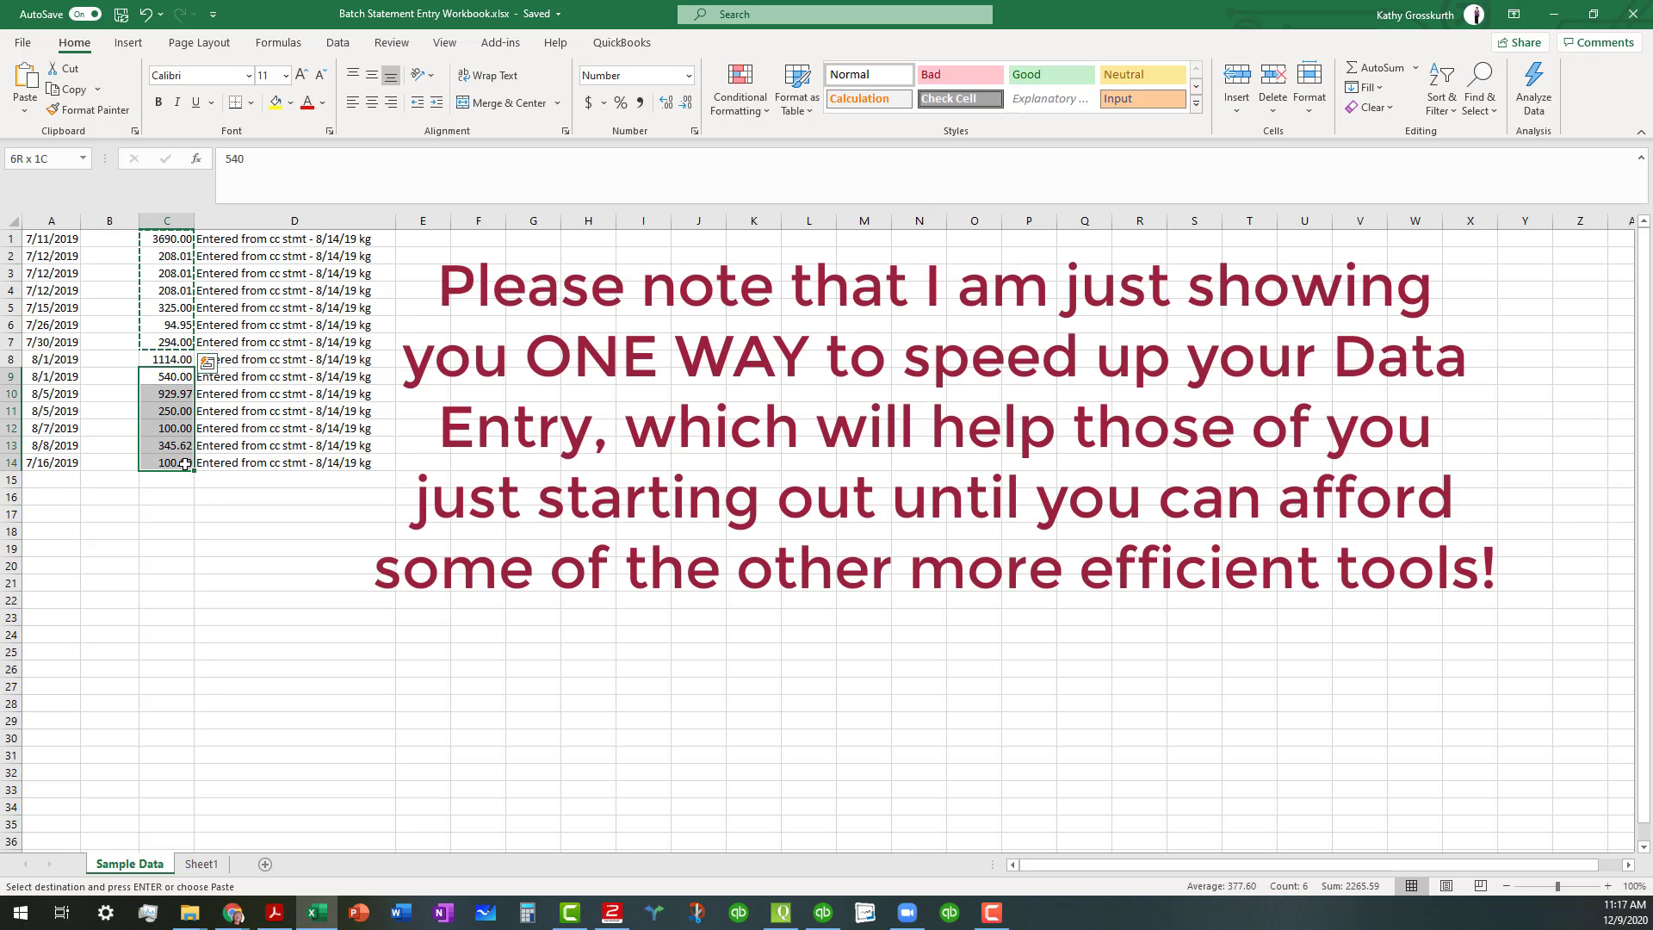
right_click(172, 411)
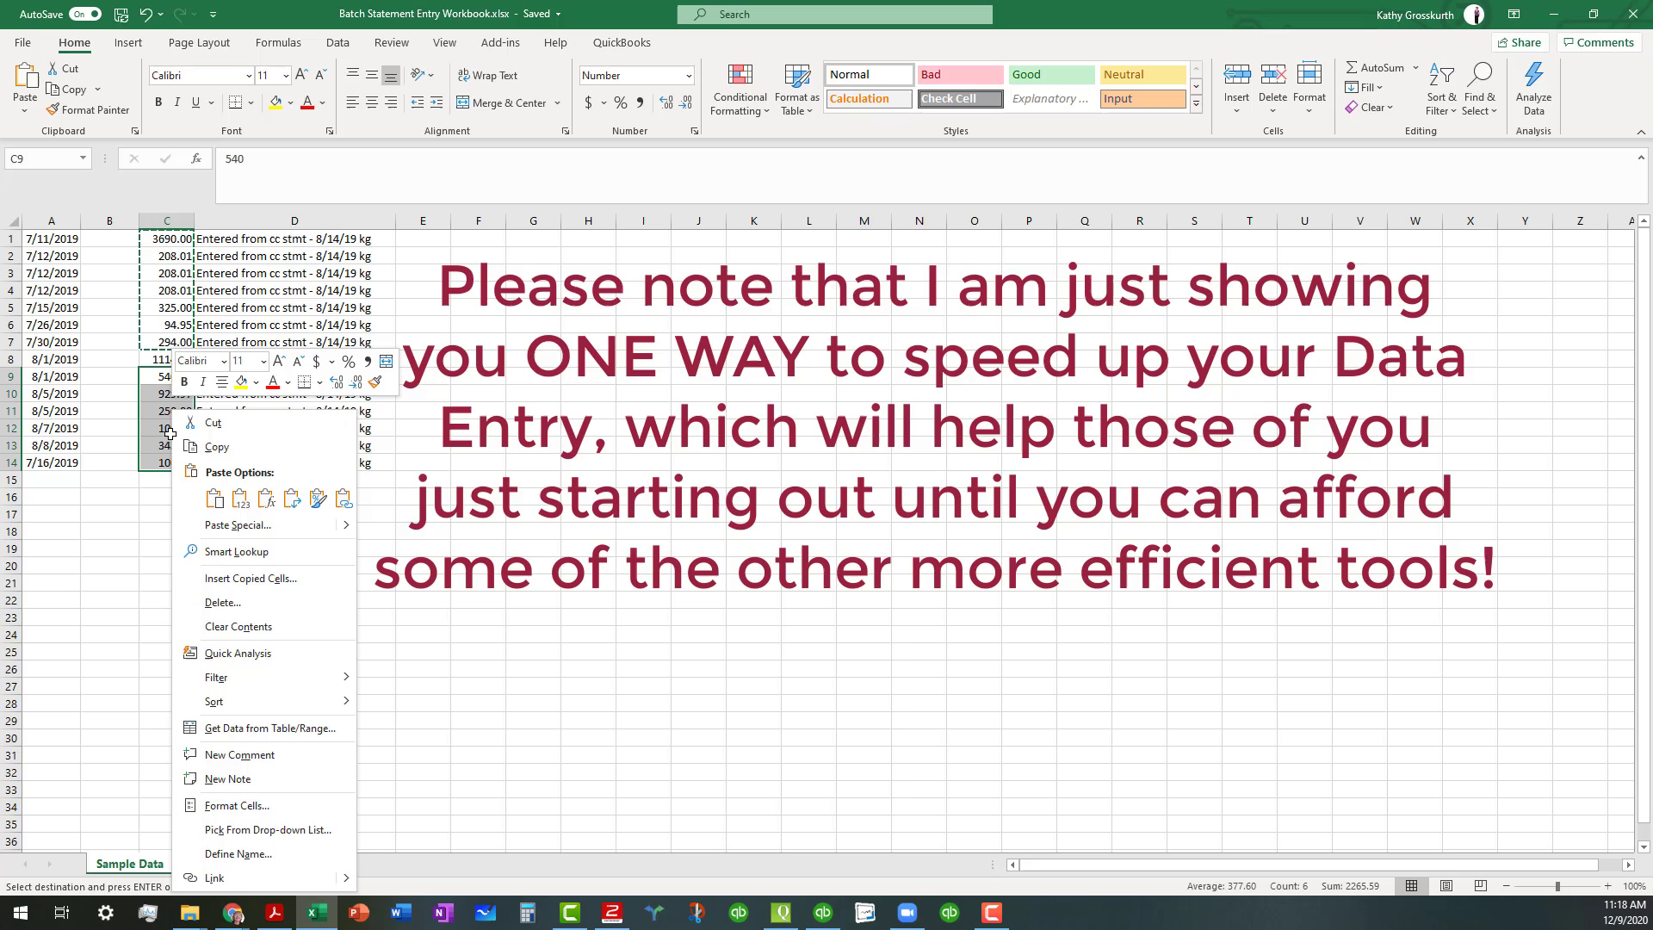
left_click(215, 447)
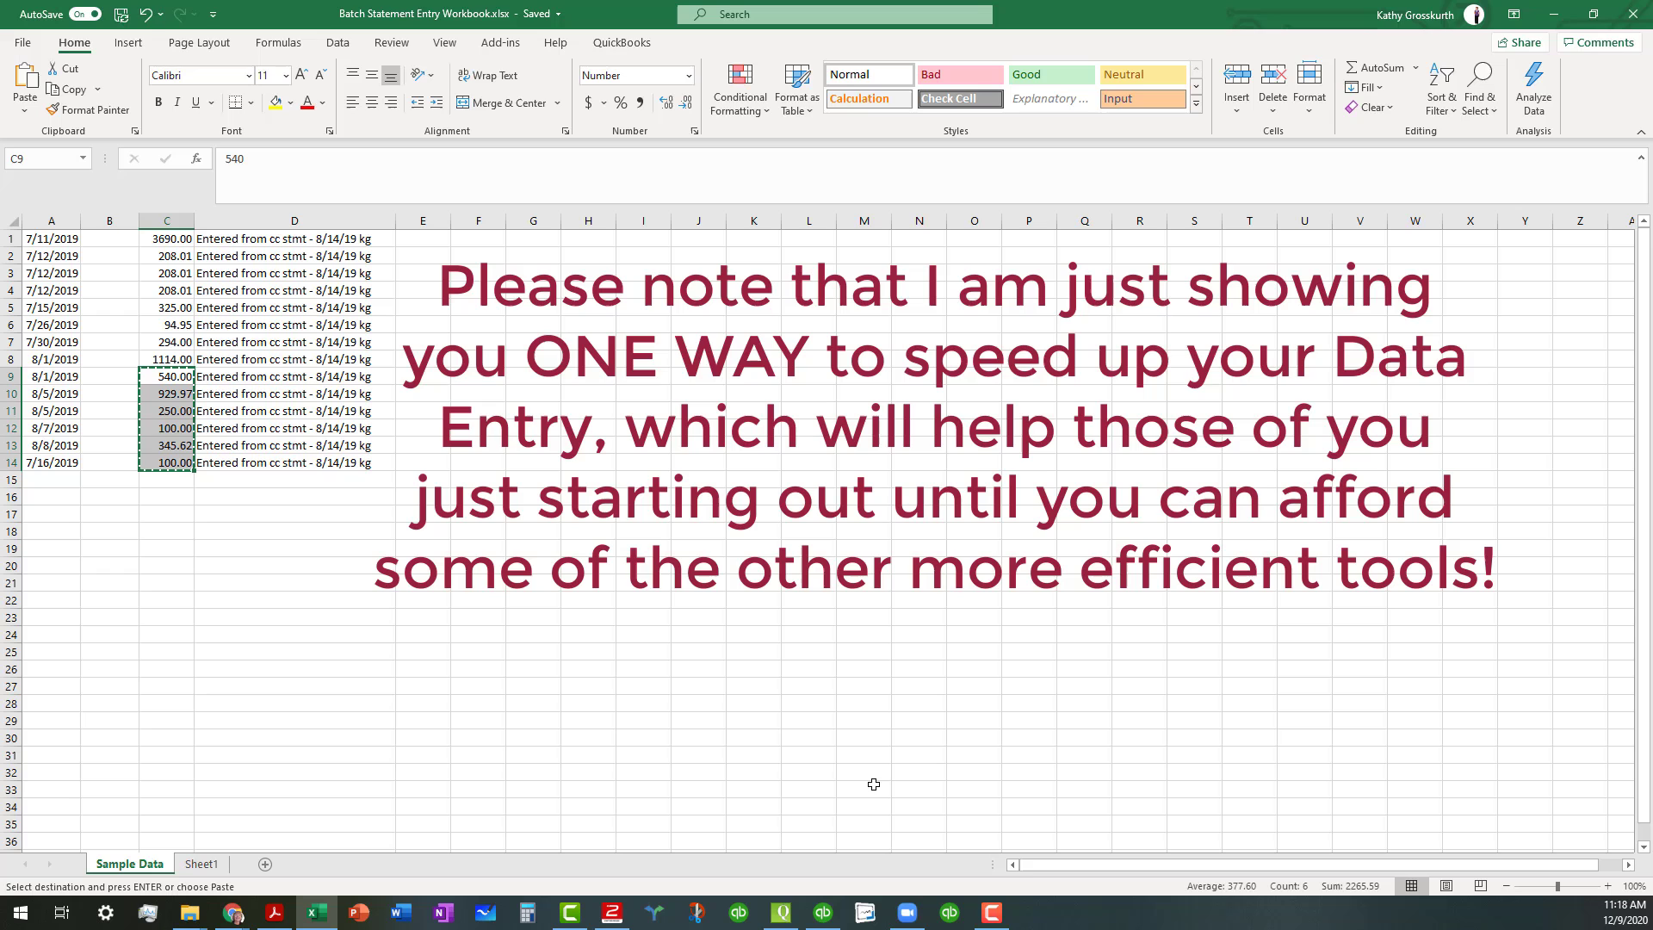
left_click(823, 912)
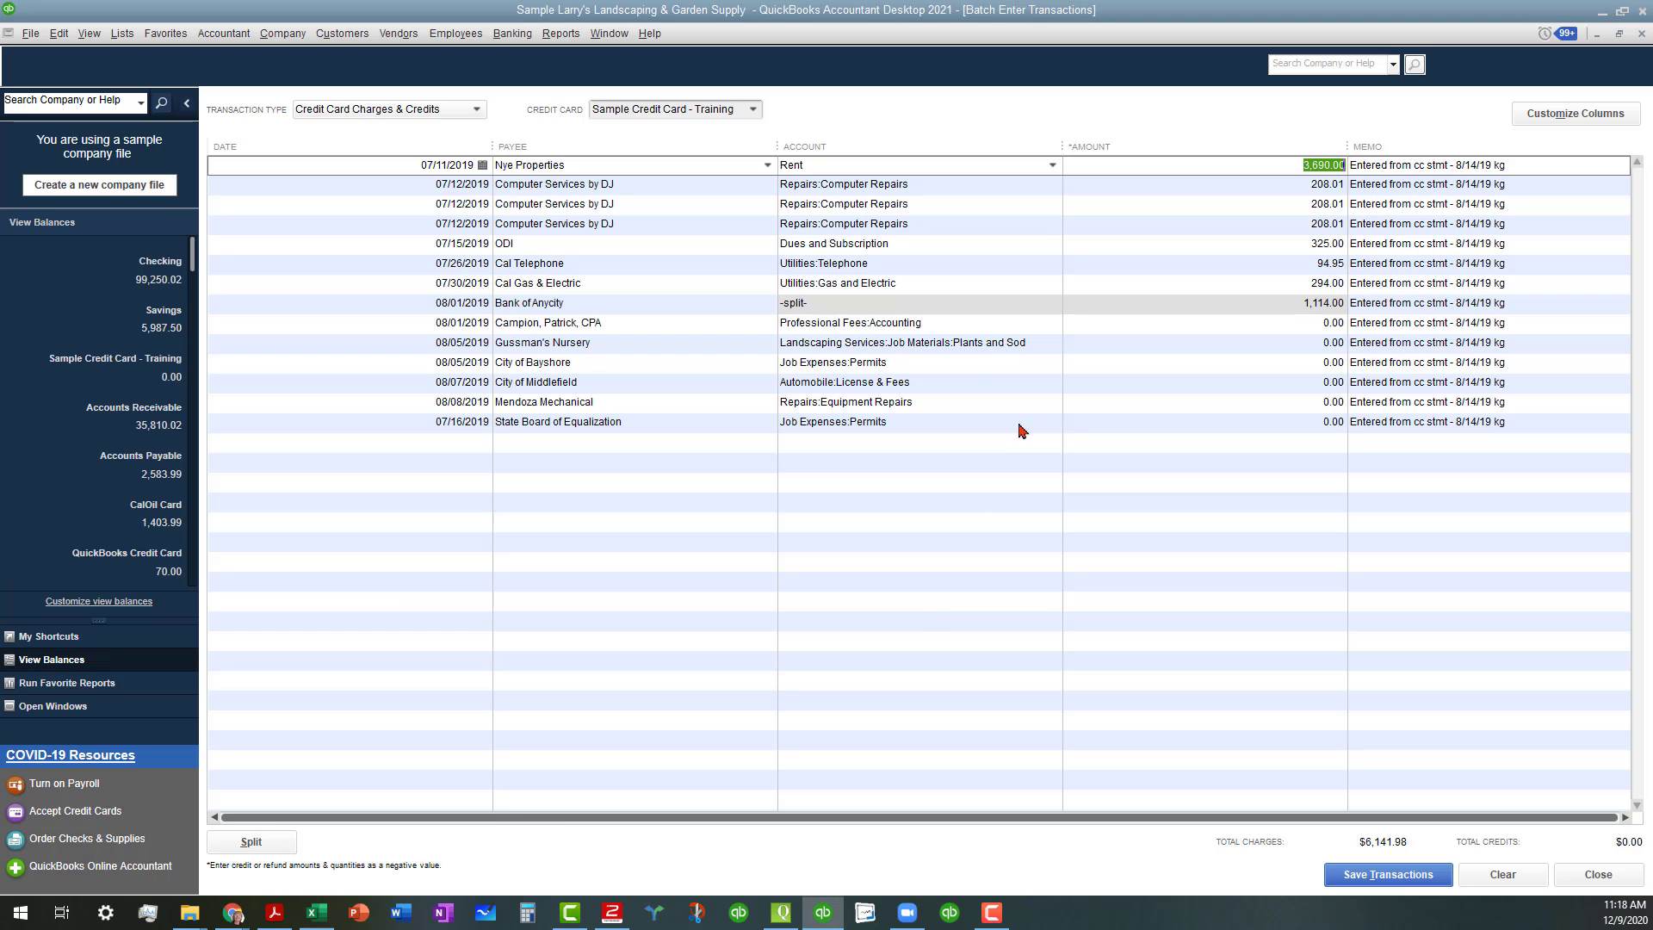
left_click(1314, 325)
right_click(1314, 326)
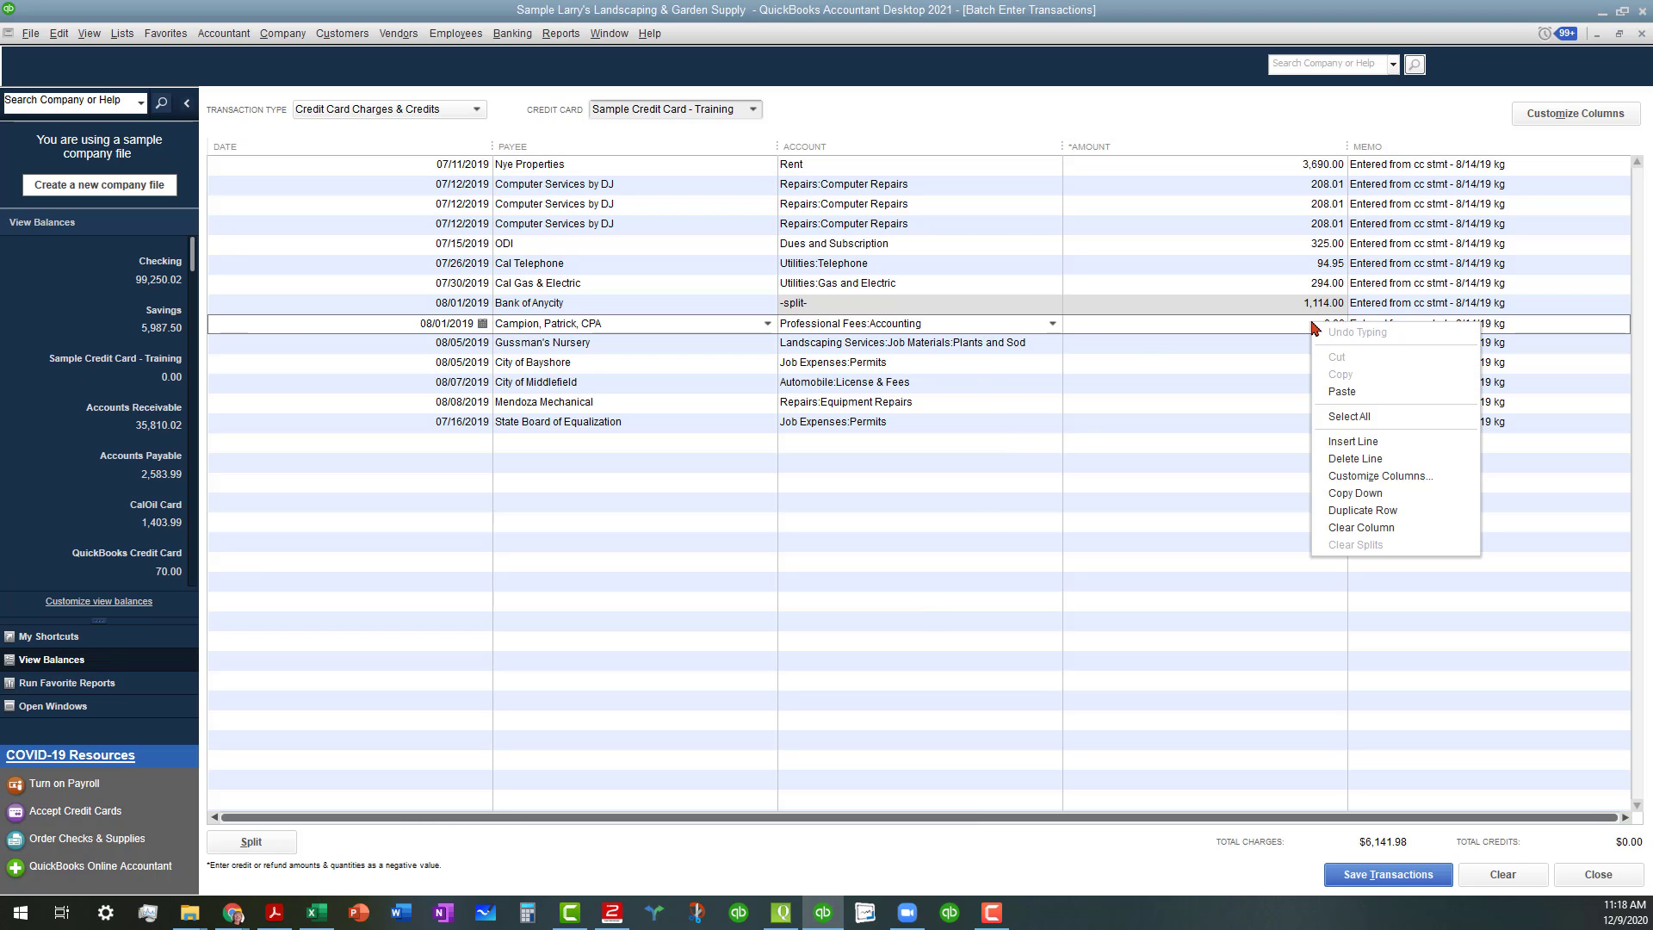
left_click(1329, 384)
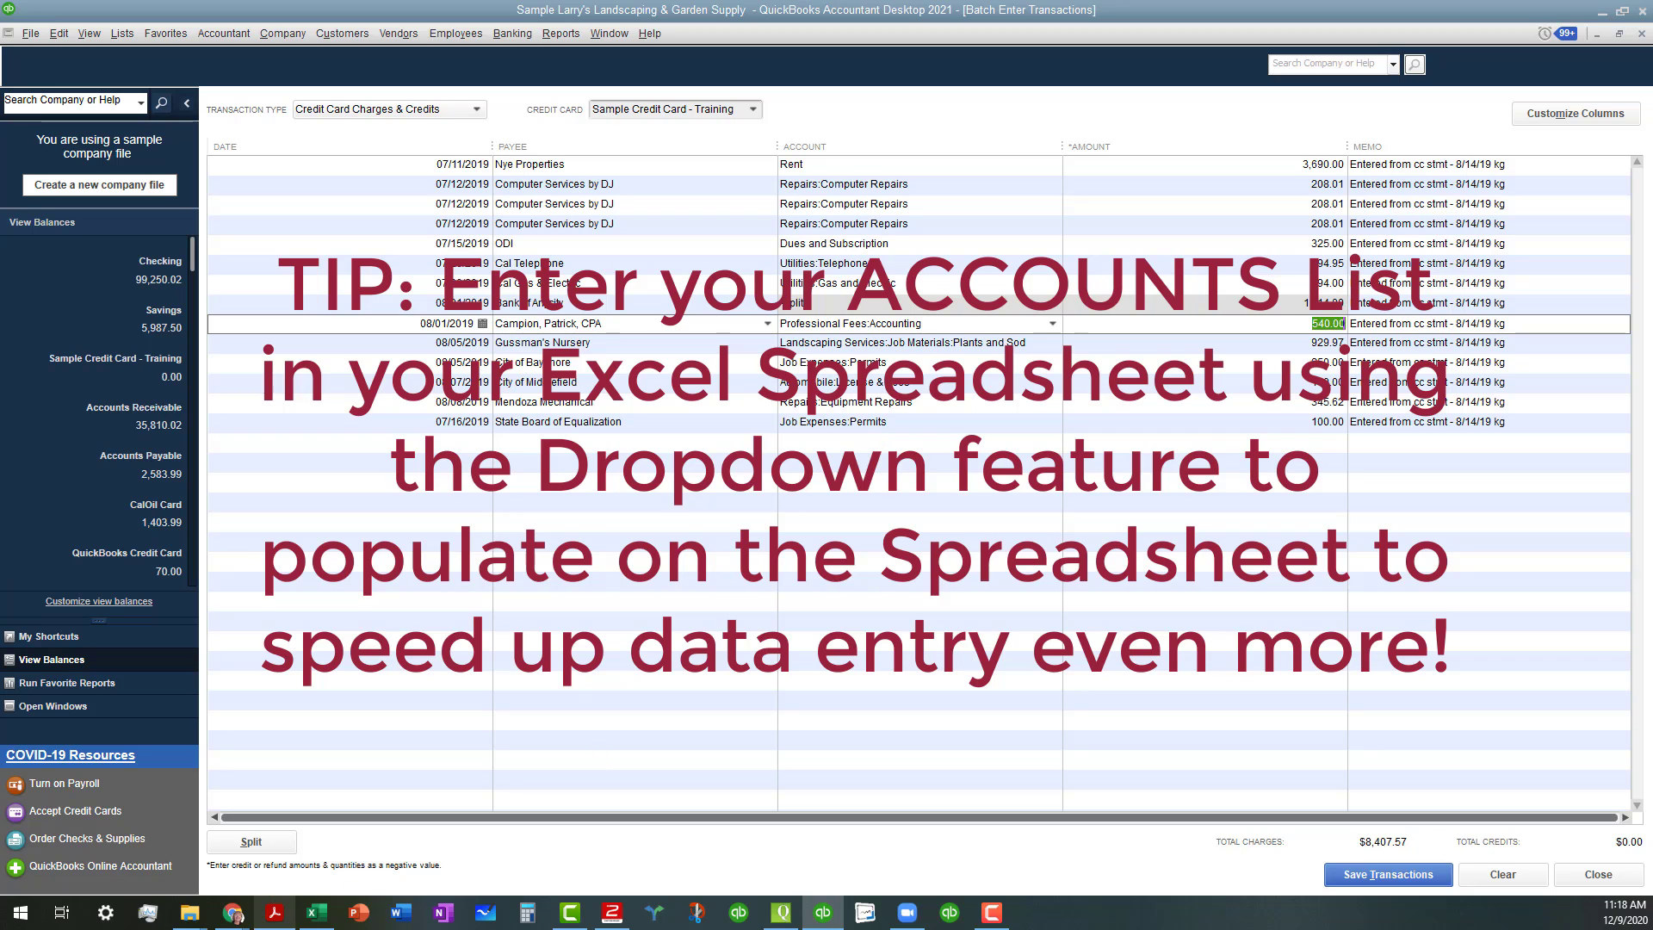
mouse_move(310, 921)
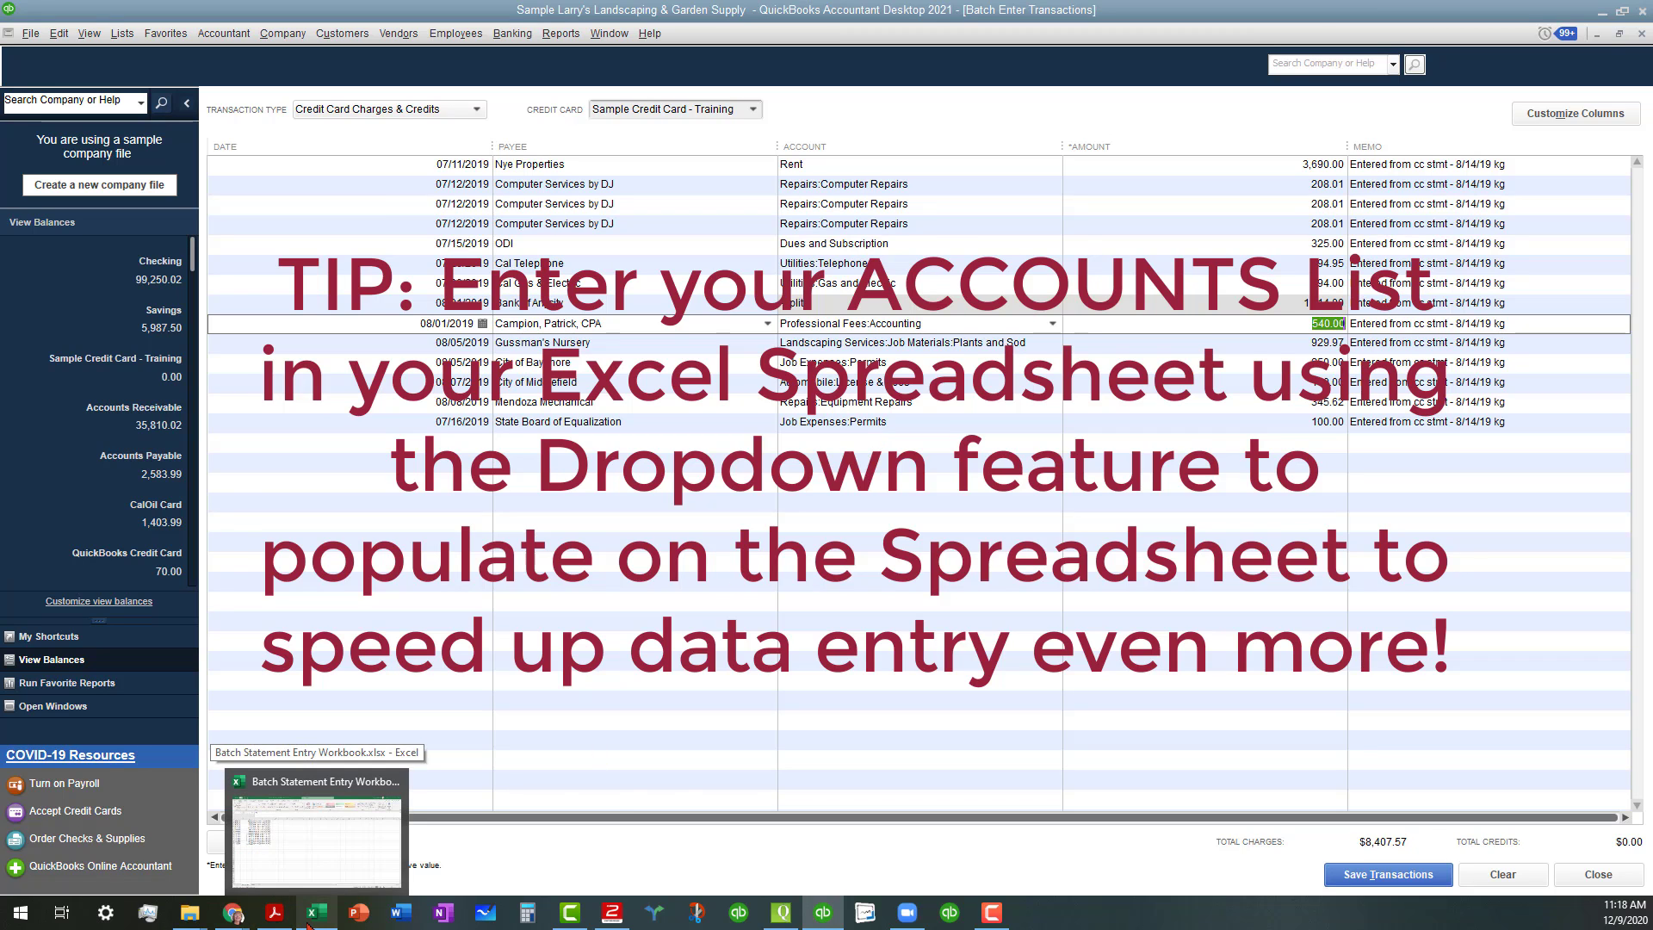
left_click(319, 839)
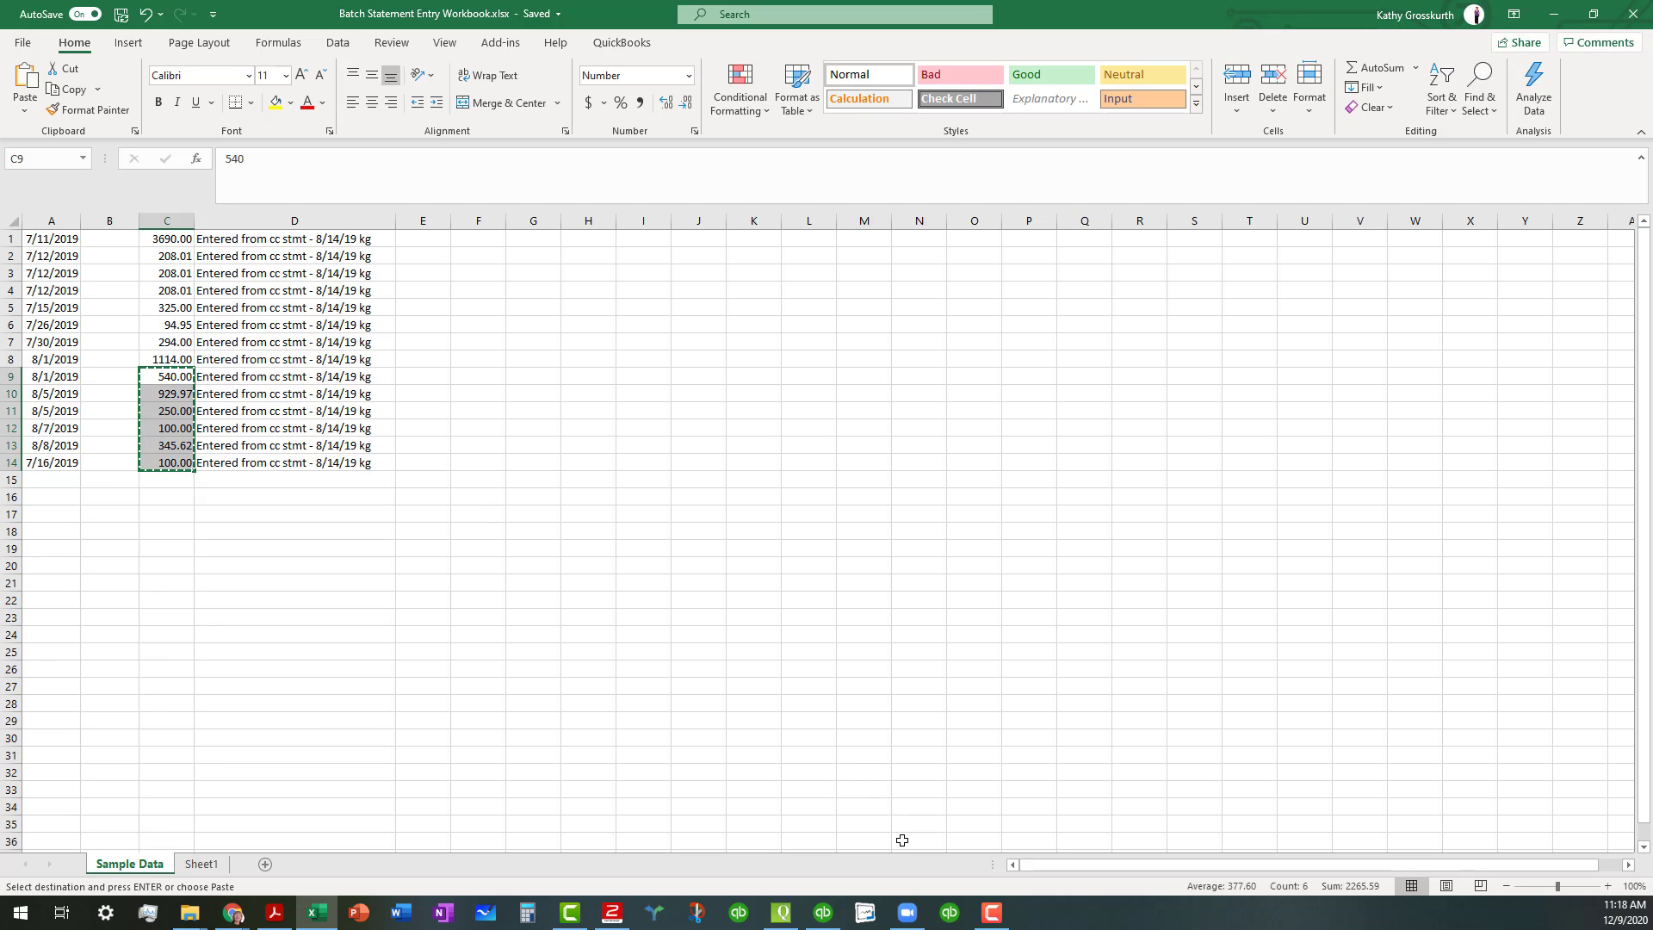
left_click(820, 920)
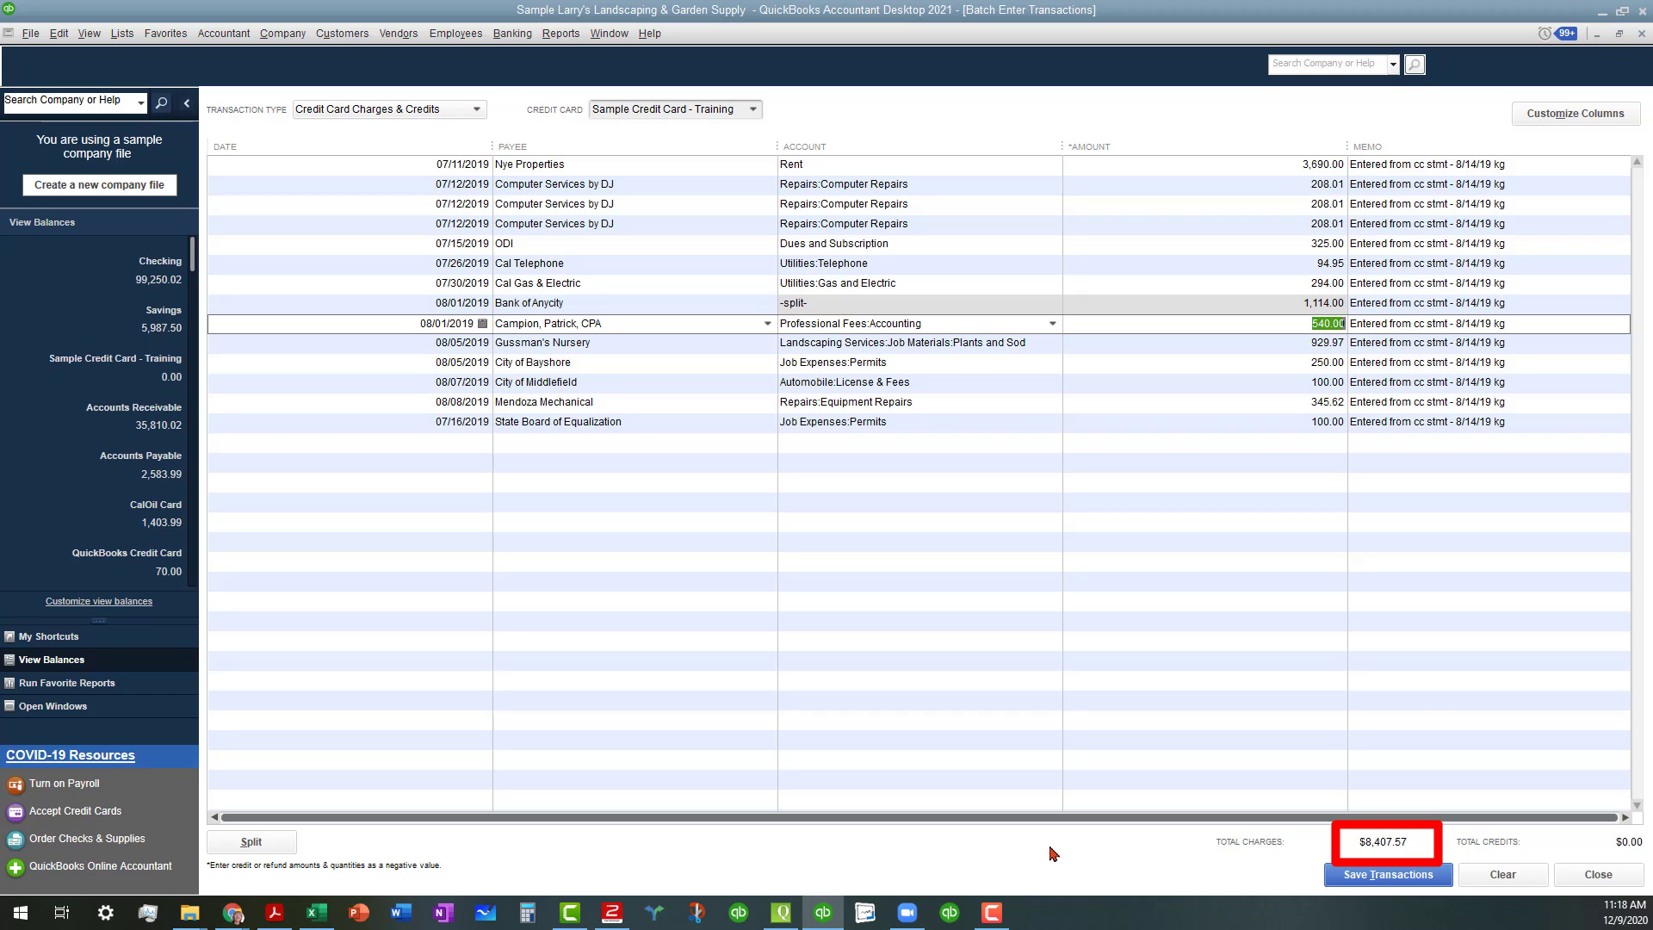
- Save the 14 charges to Sample Credit Card - Training and view its register showing 8,407.57
left_click(1398, 885)
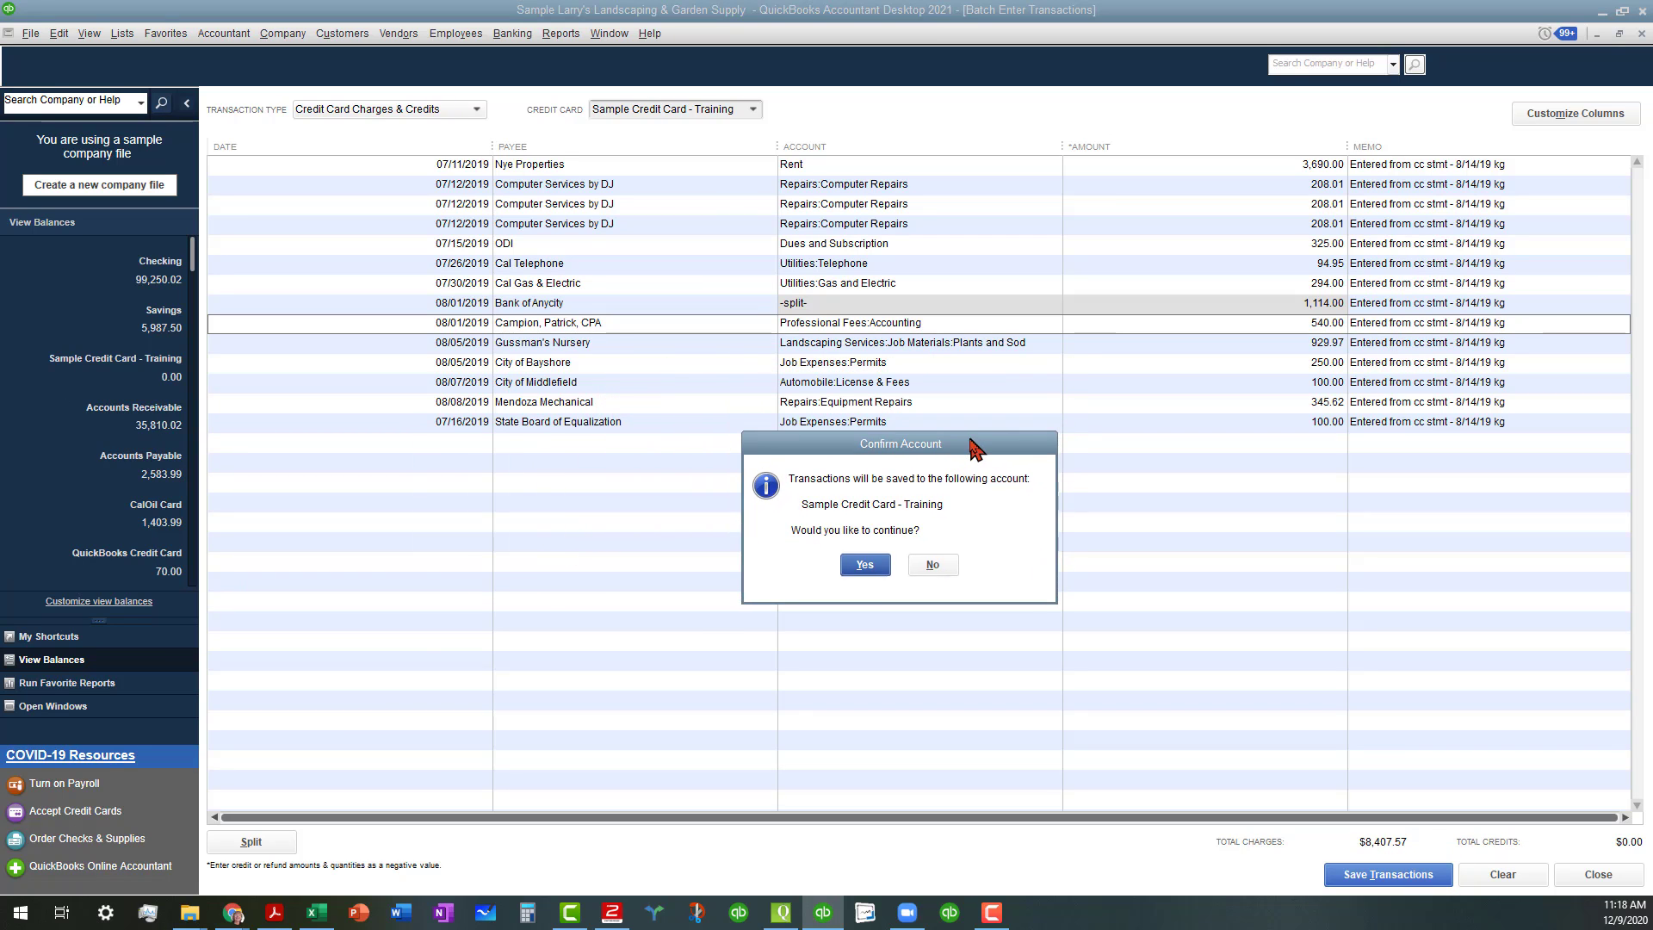
left_click_drag(948, 449, 946, 454)
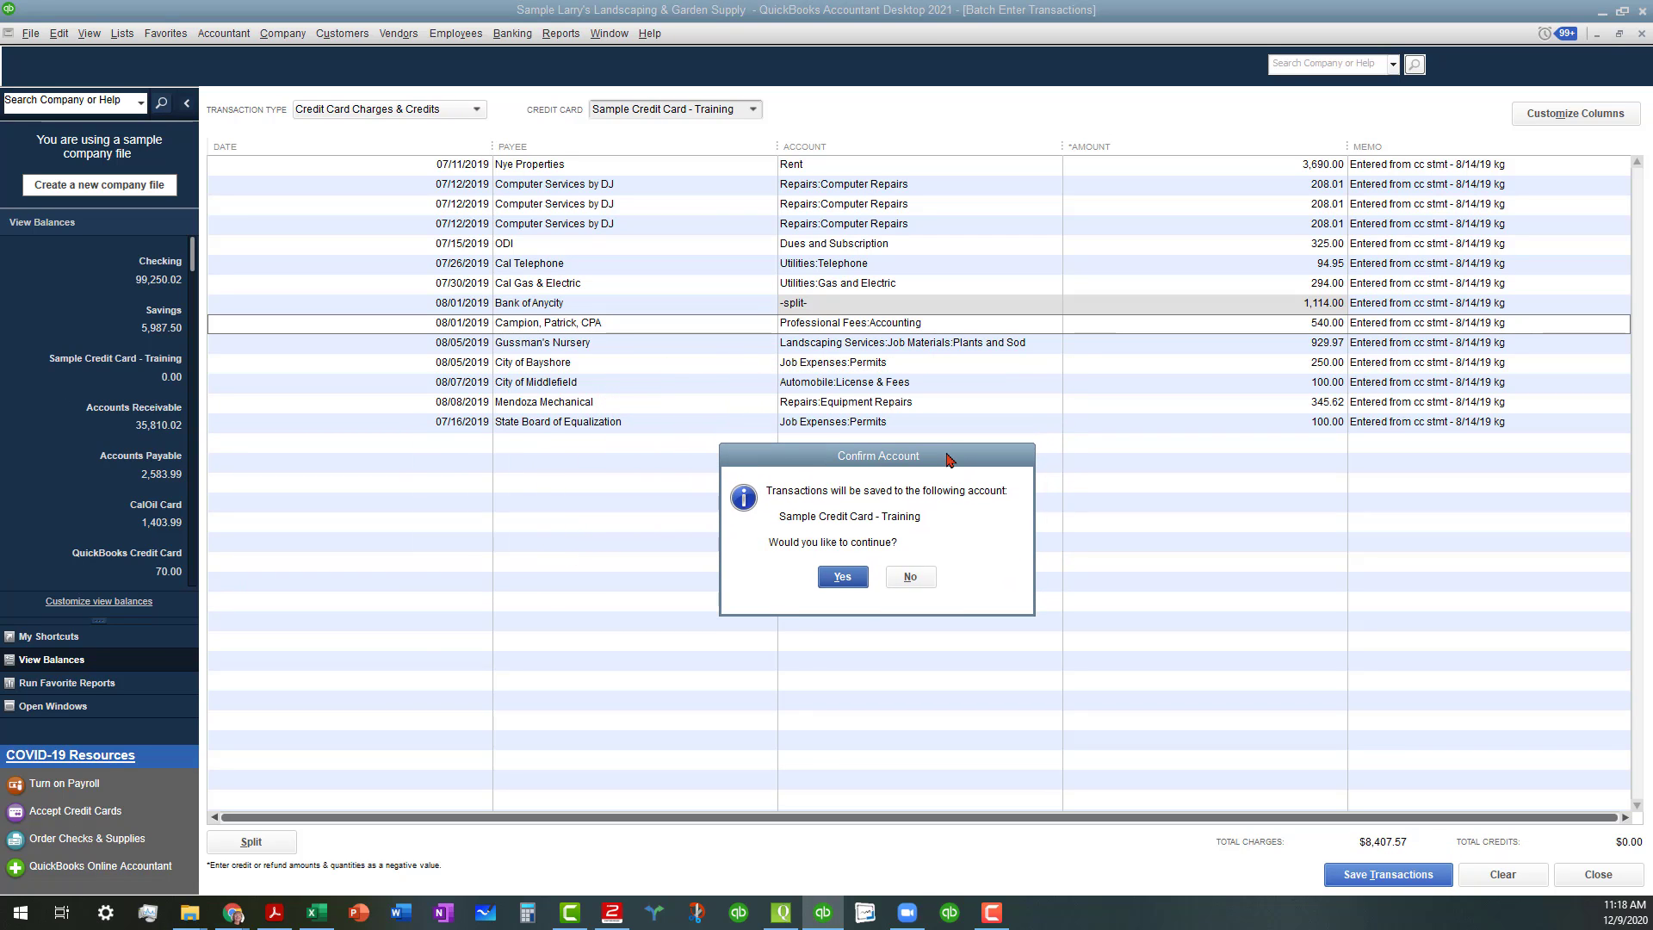
left_click(845, 581)
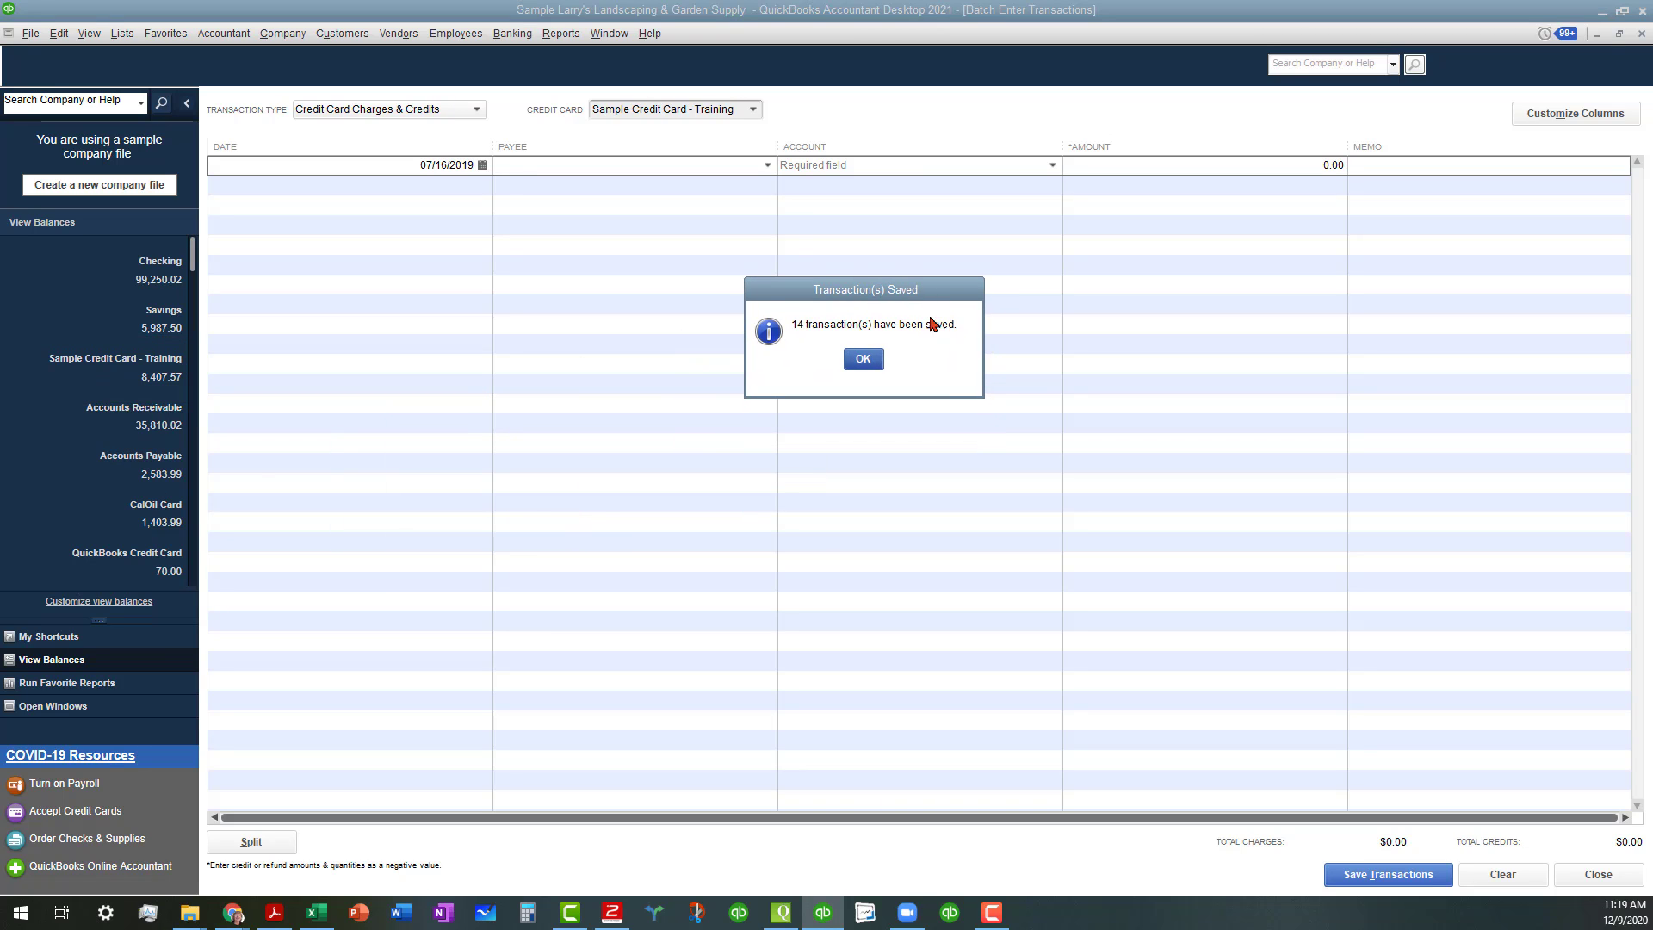
left_click(870, 362)
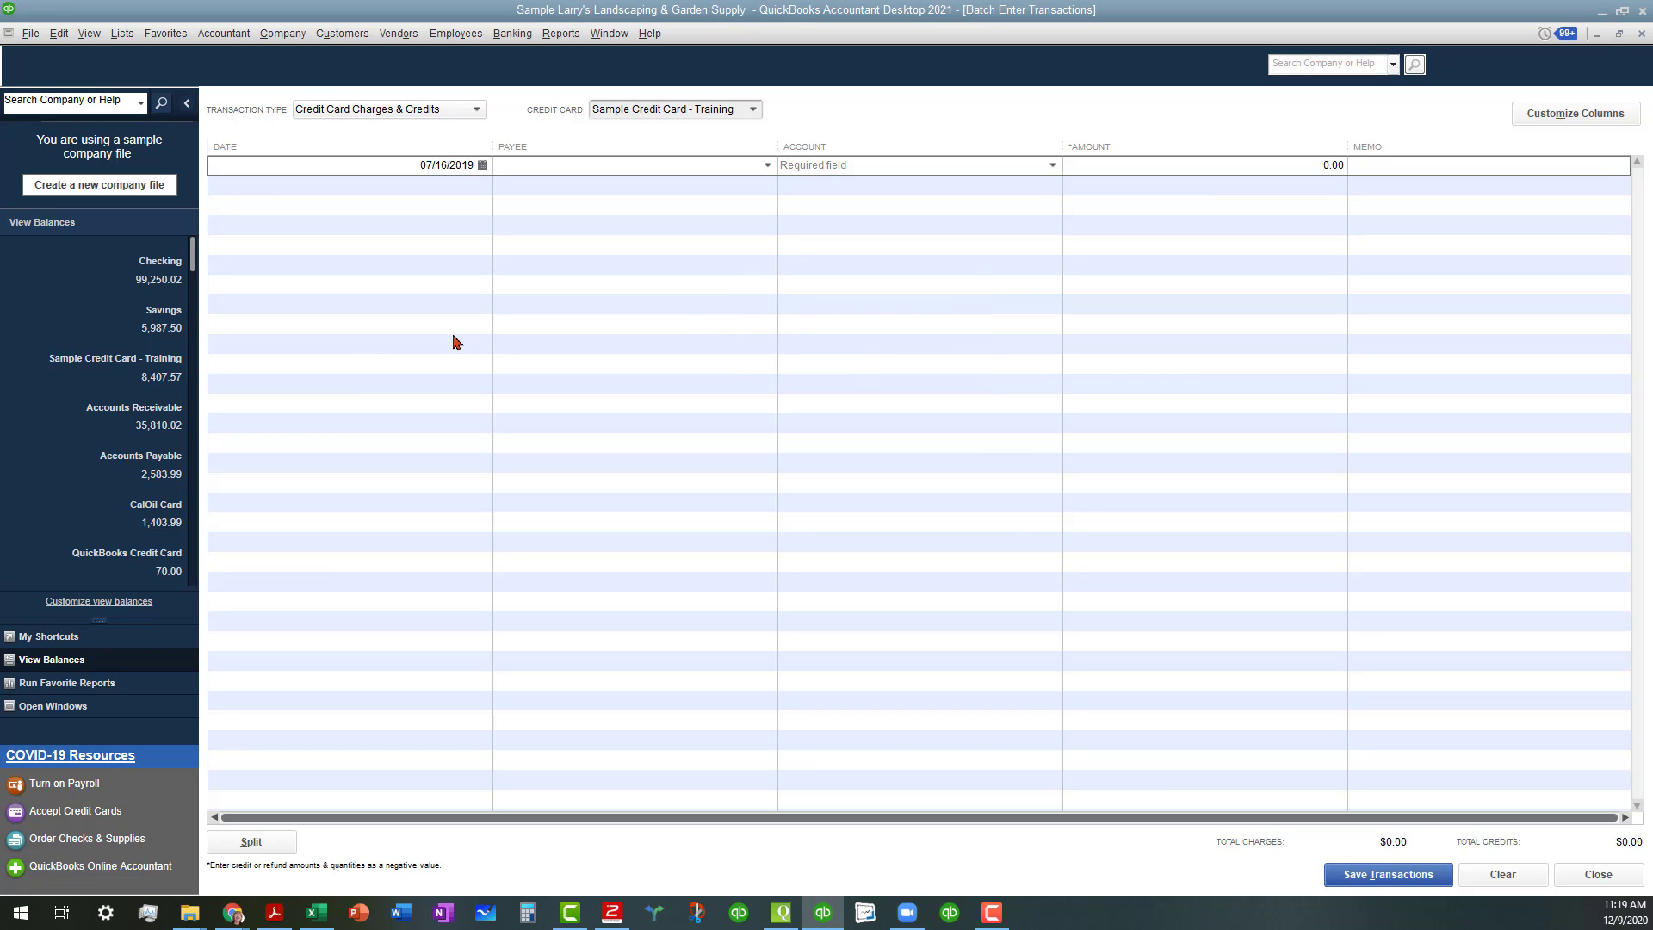
left_click(92, 384)
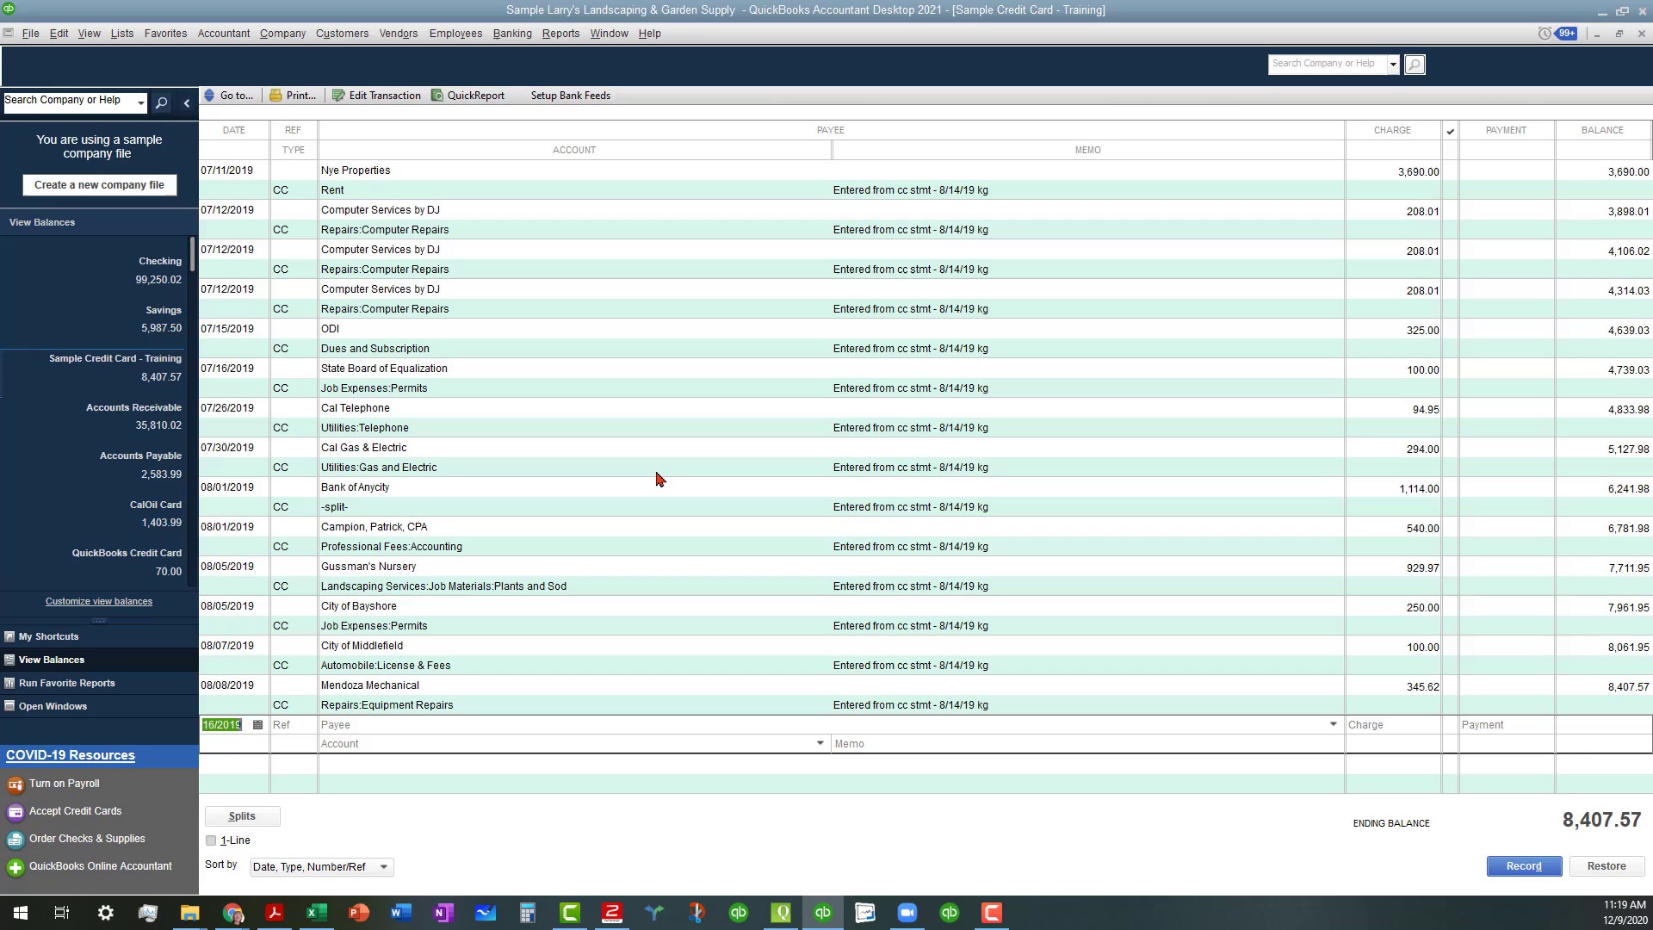